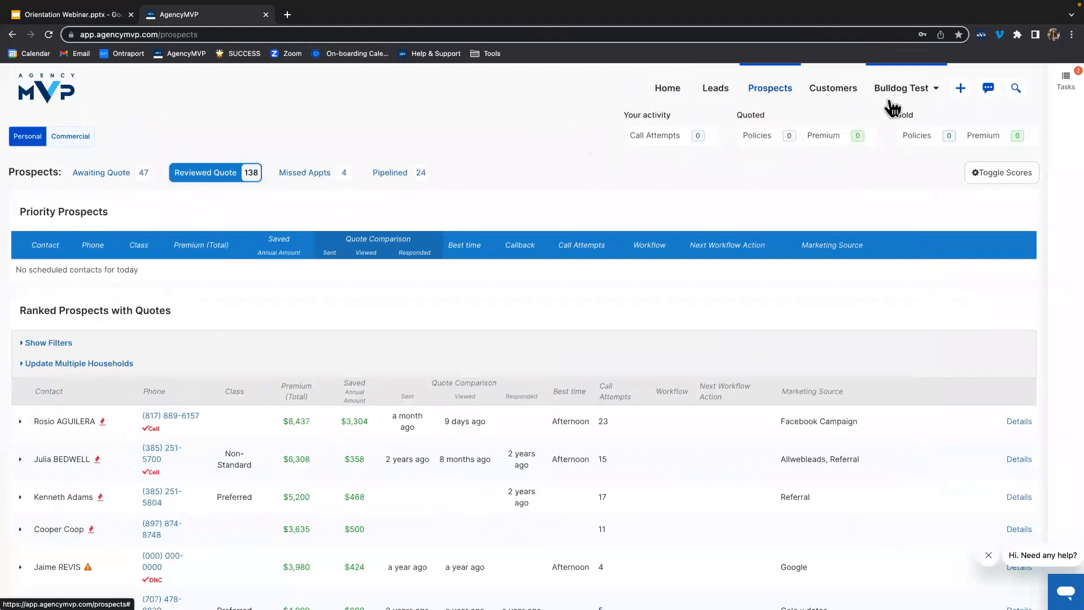
Step: Open the team member invitation form, review its fields and role options, and close it without sending an invite
click(902, 90)
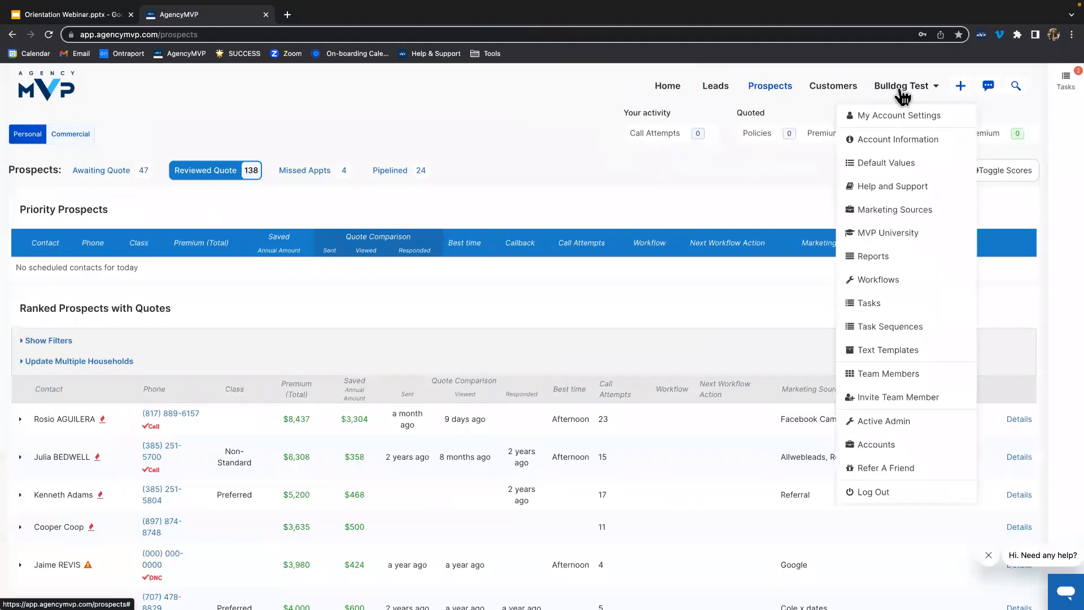
click(924, 395)
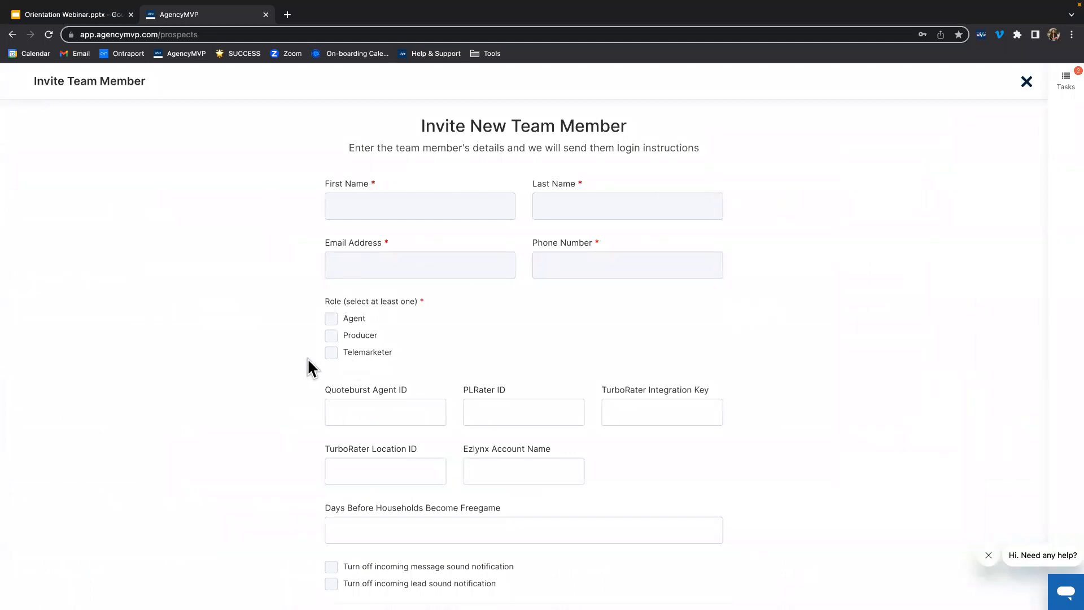
click(988, 557)
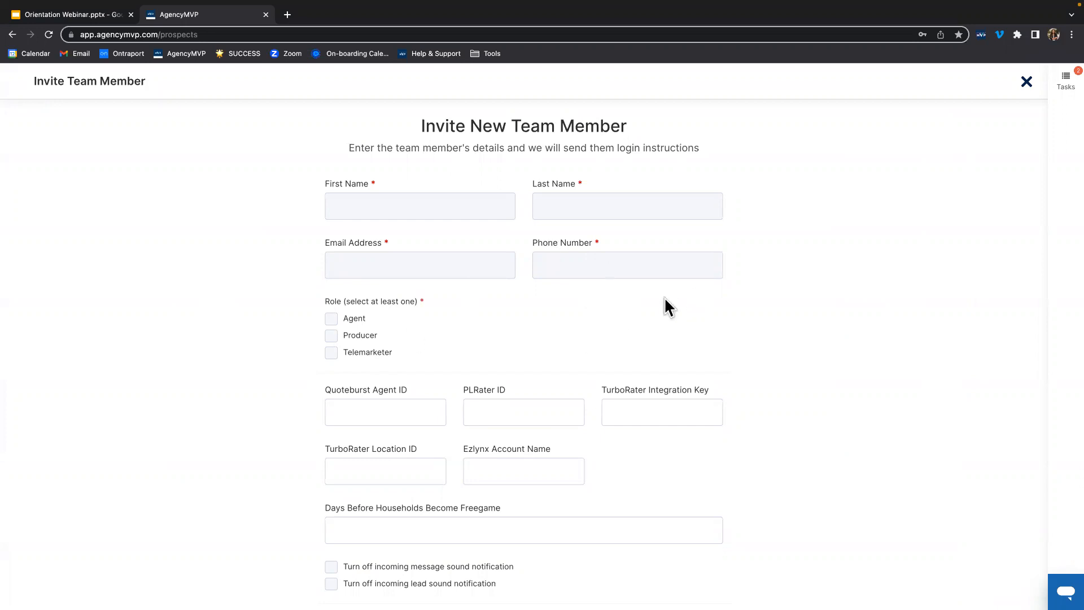
scroll(665, 299, down, 3)
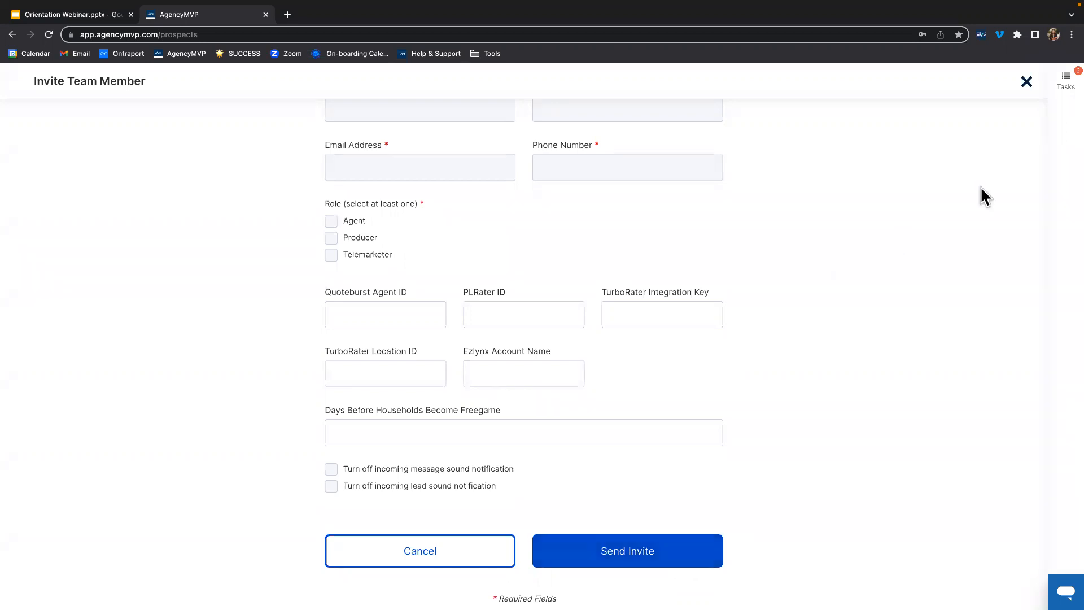
click(1026, 82)
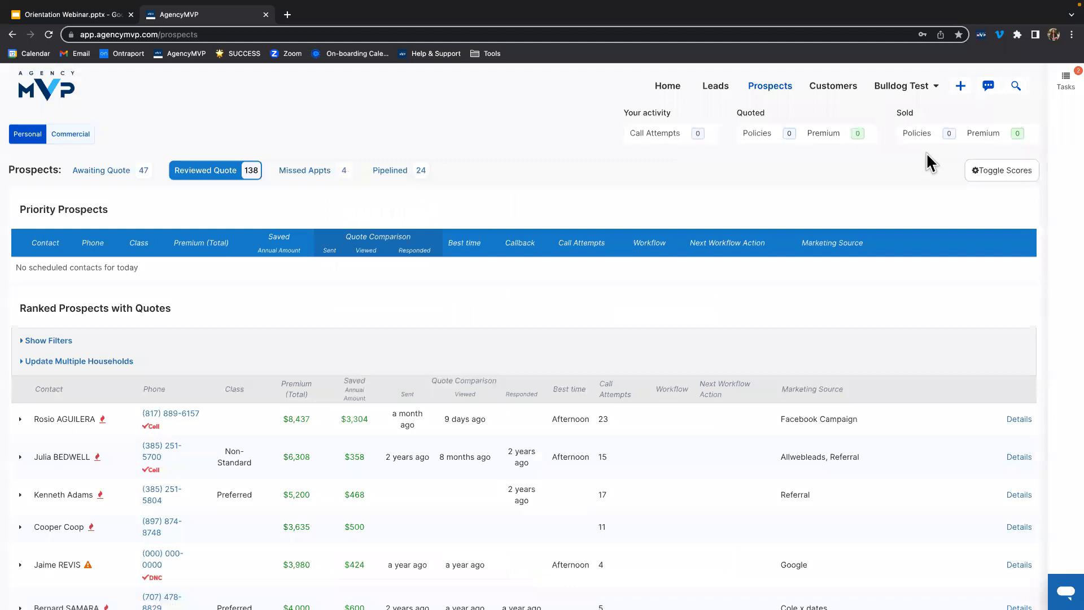
Step: Open the organization's account information page and examine the EverQuote API Integration URL
click(919, 90)
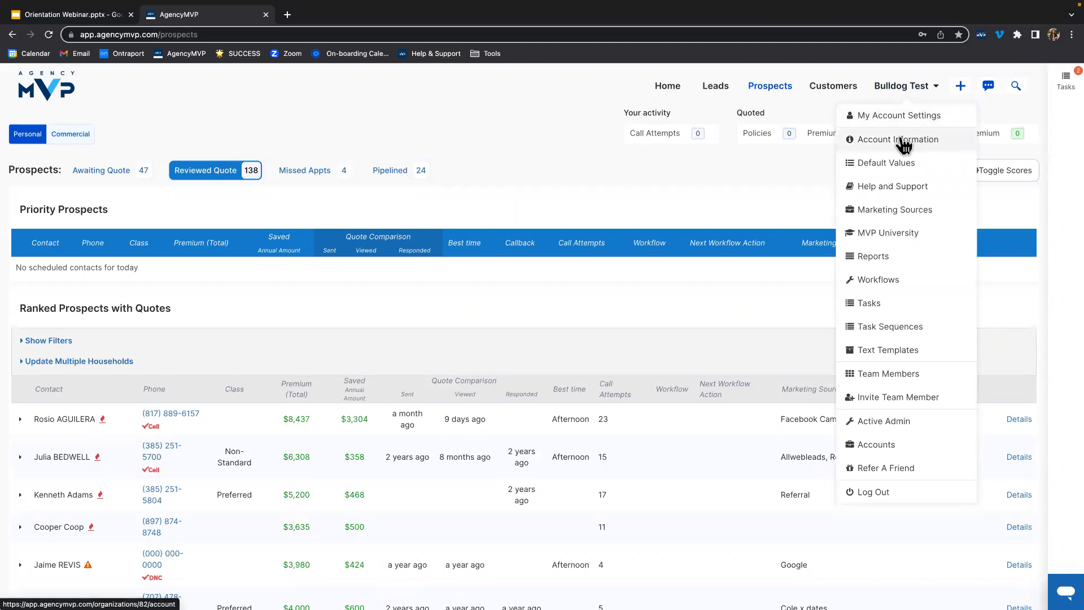
click(900, 140)
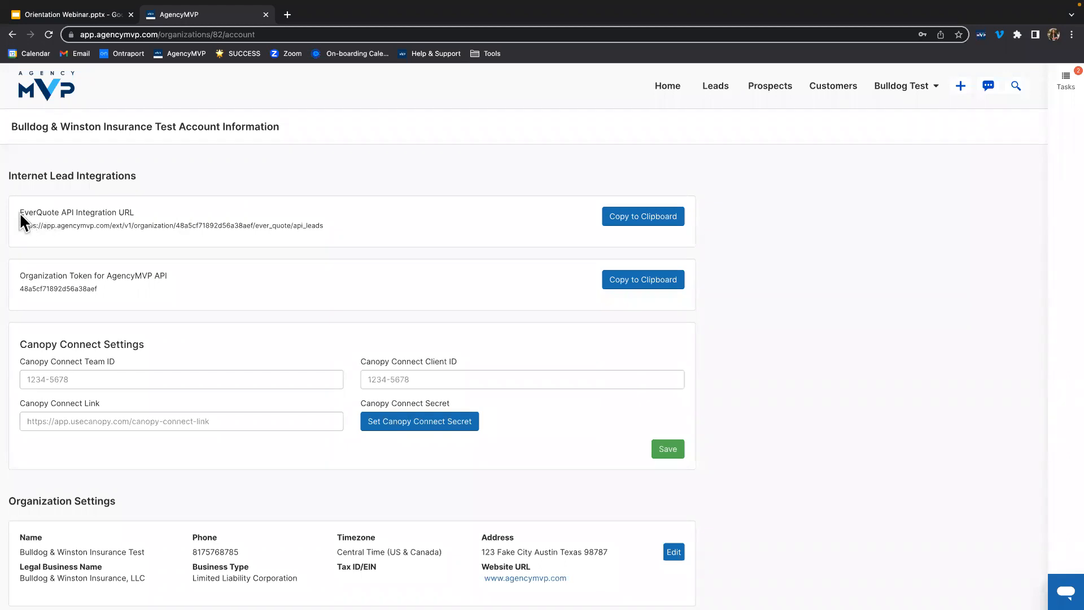
drag(21, 213, 174, 210)
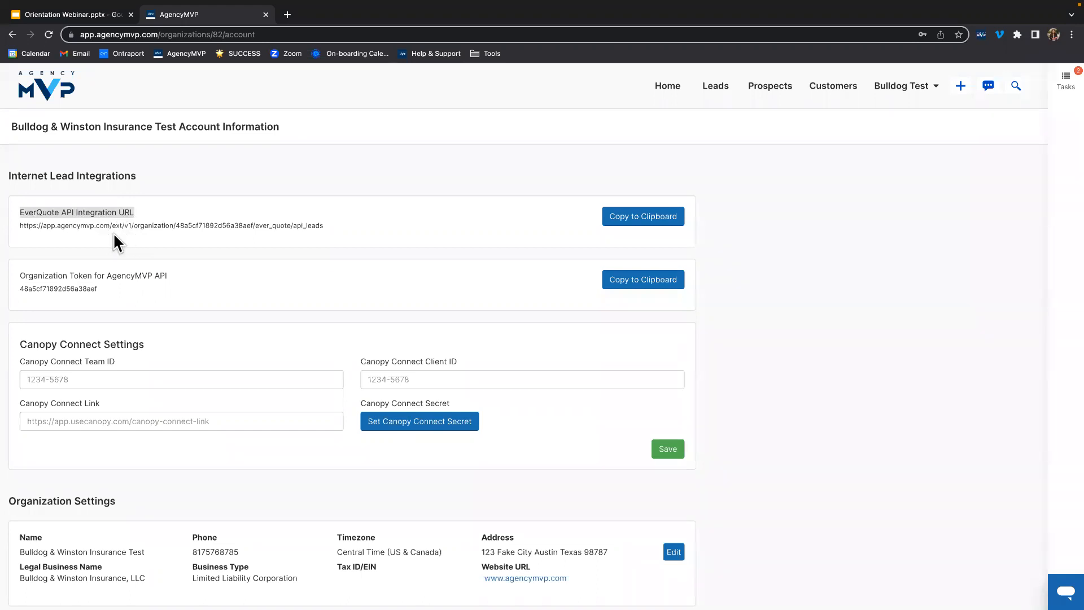
click(183, 277)
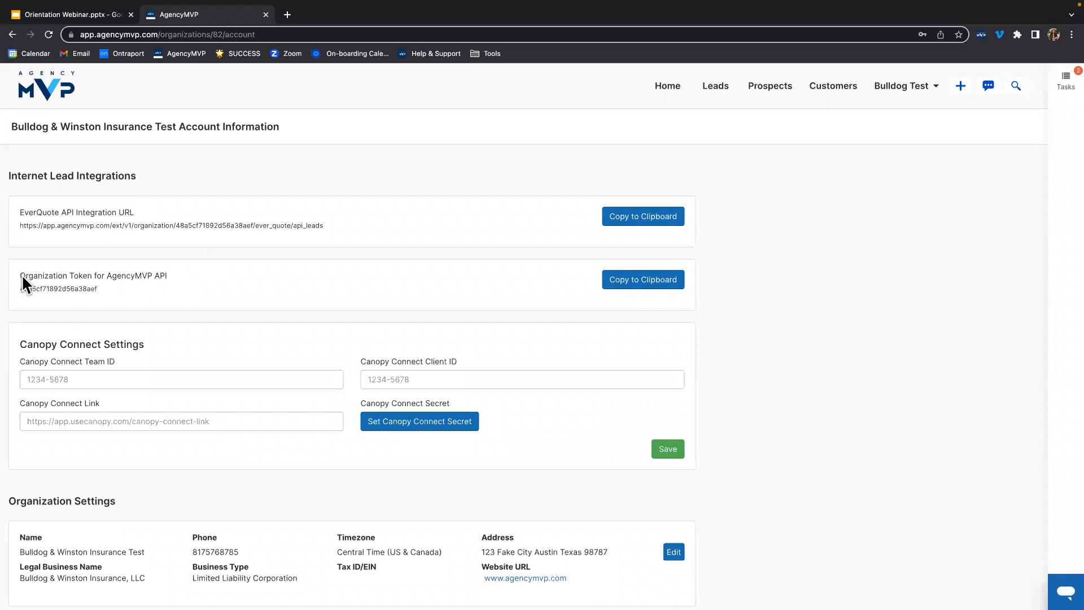
Step: Compare the two internet lead integration entries and copy the organization token for the AgencyMVP API to the clipboard
drag(21, 275, 163, 281)
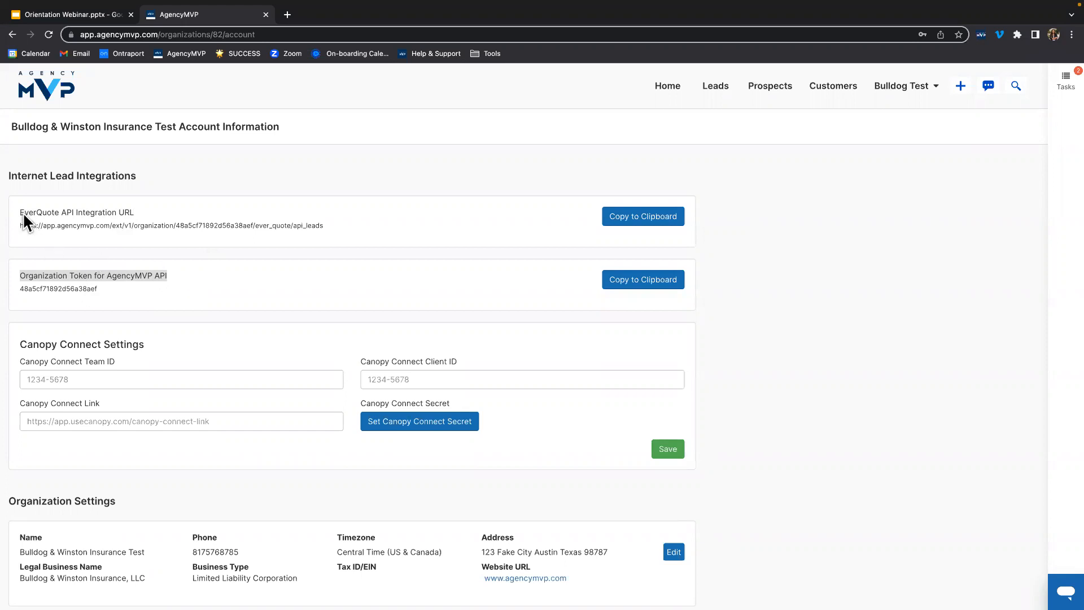
drag(16, 211, 137, 212)
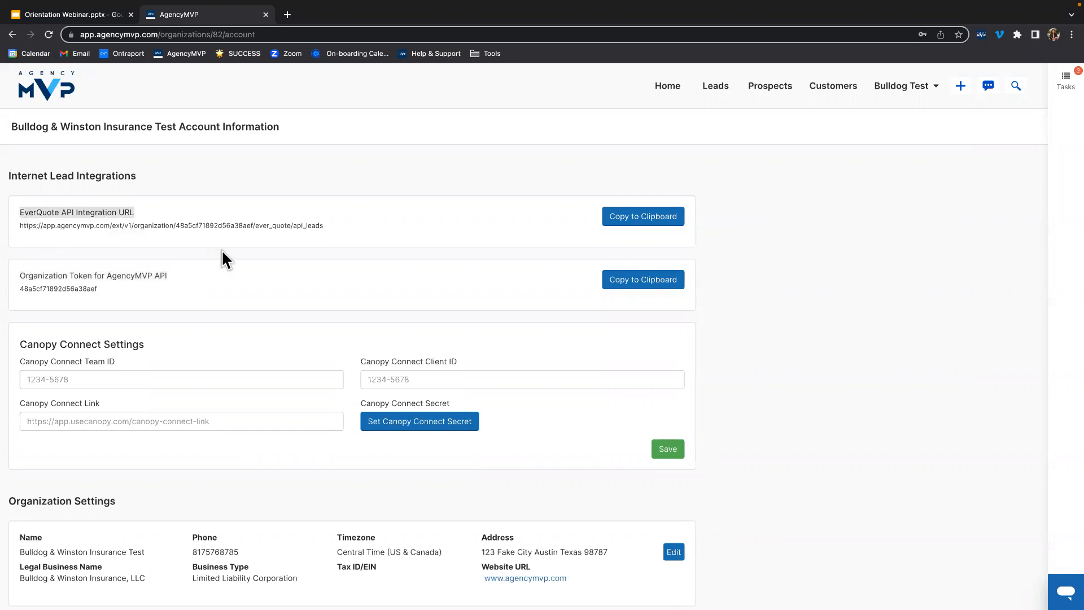
drag(20, 276, 169, 276)
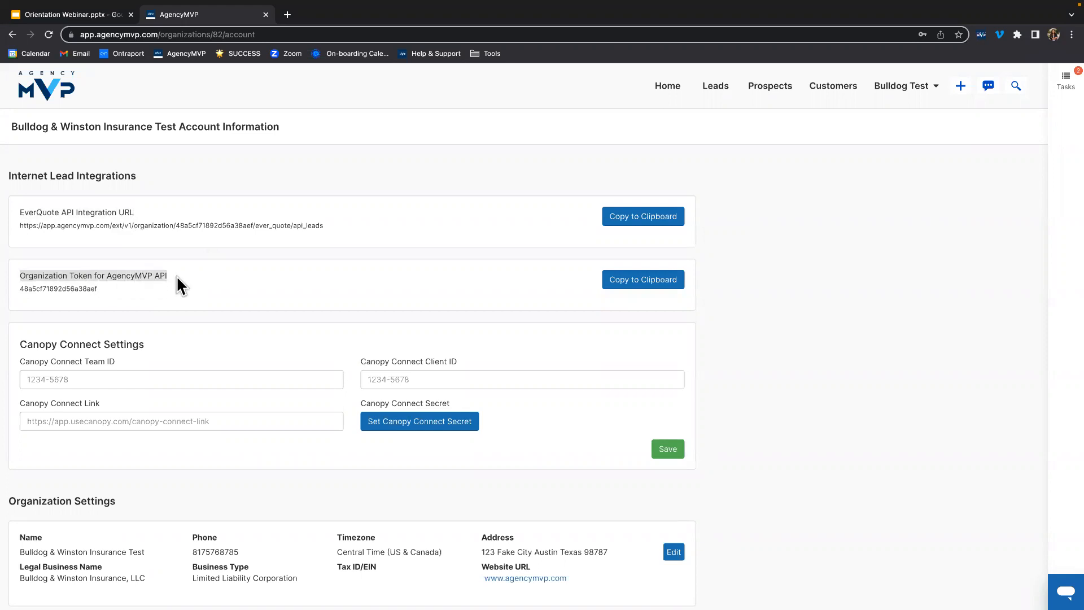
click(642, 286)
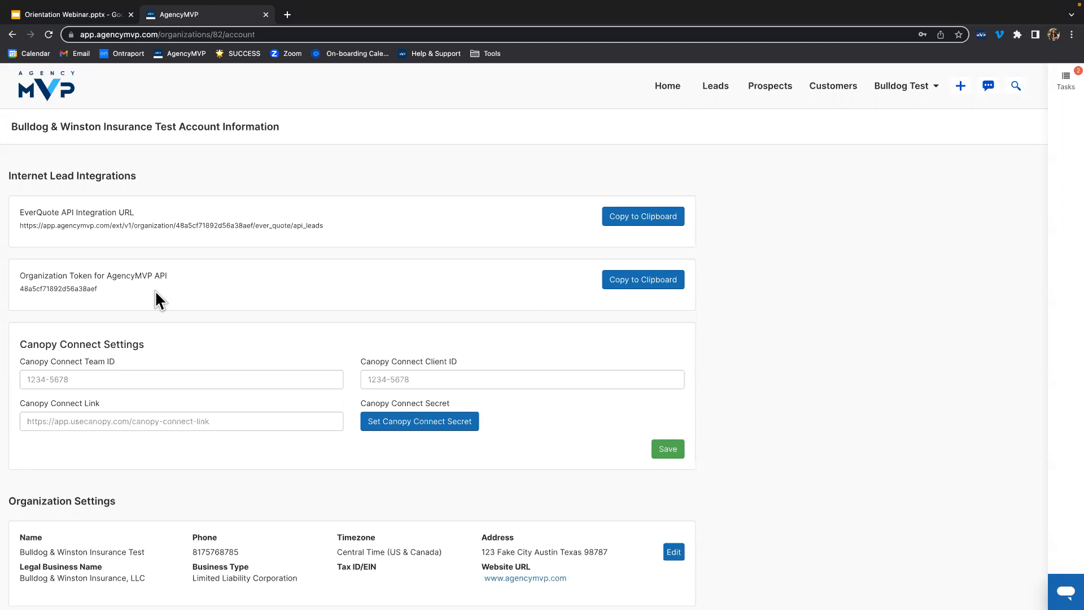
Step: Switch to the Orientation Webinar deck in Google Slides and present the Integrating Everquote slides from slide 2 through slide 4
scroll(155, 289, down, 1)
drag(19, 211, 164, 225)
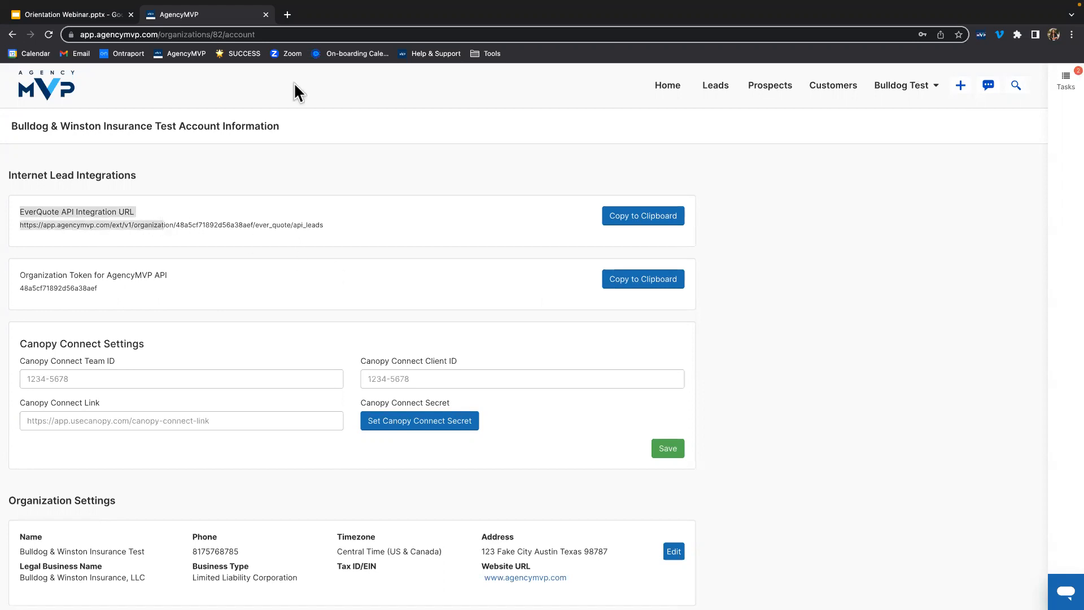
click(90, 15)
click(93, 221)
click(919, 82)
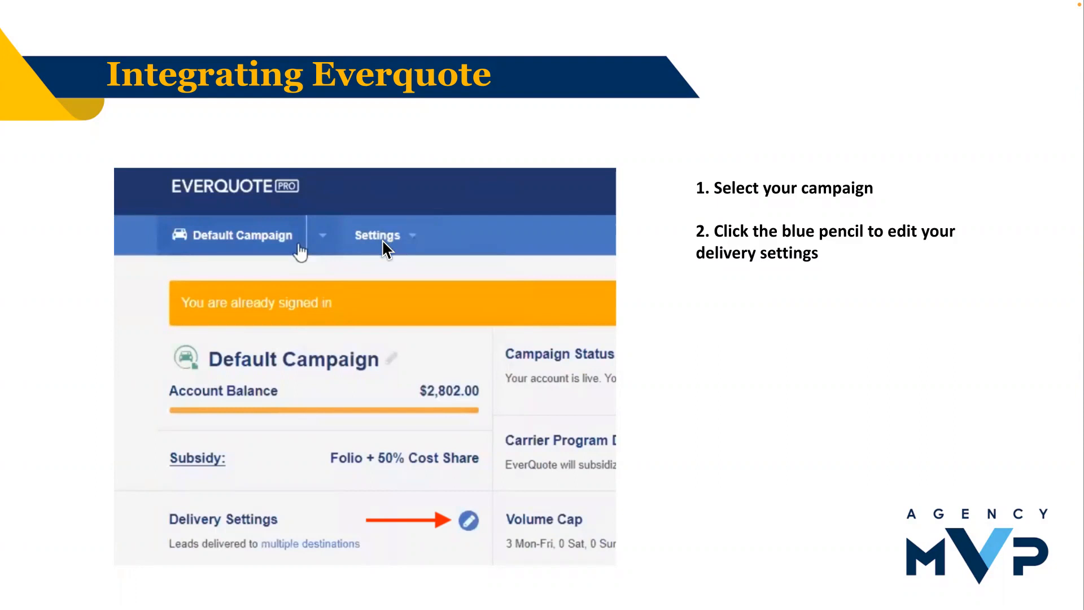
key(Right)
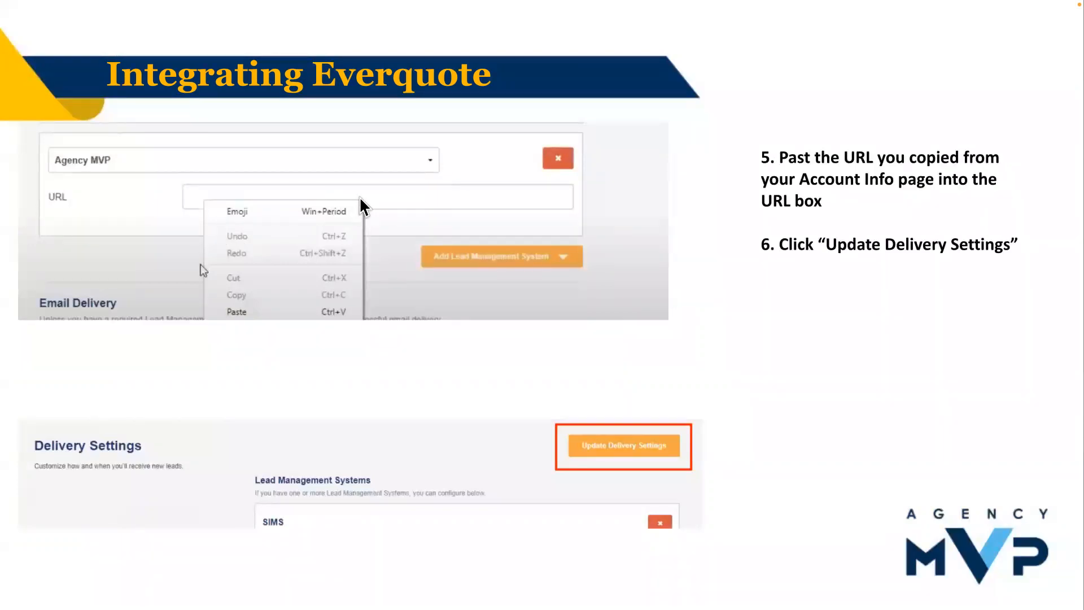
key(Escape)
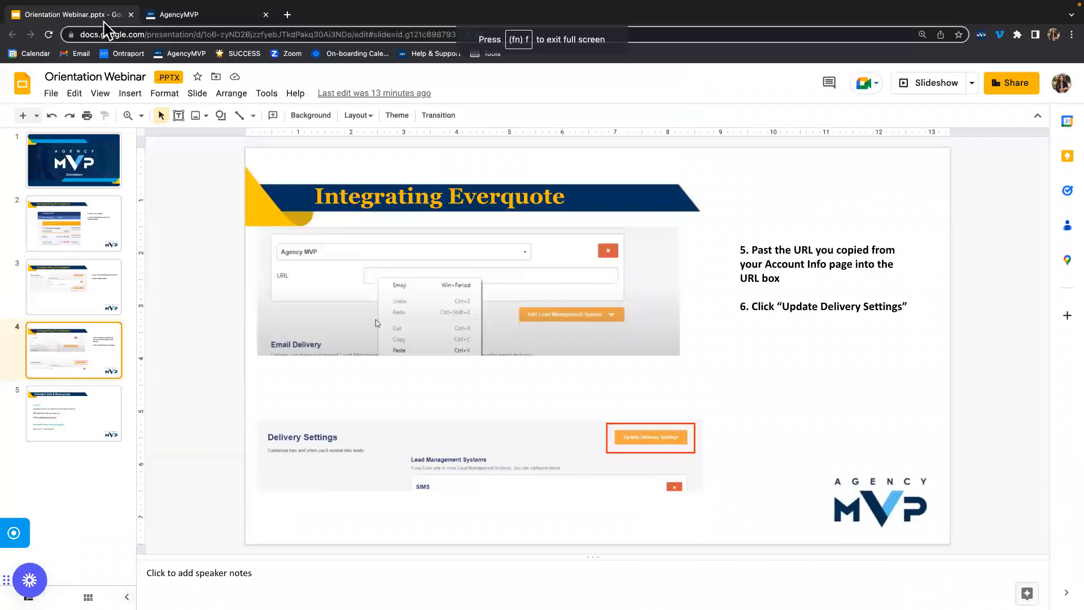
Step: Switch back to AgencyMVP and copy the EverQuote API Integration URL to the clipboard
click(202, 6)
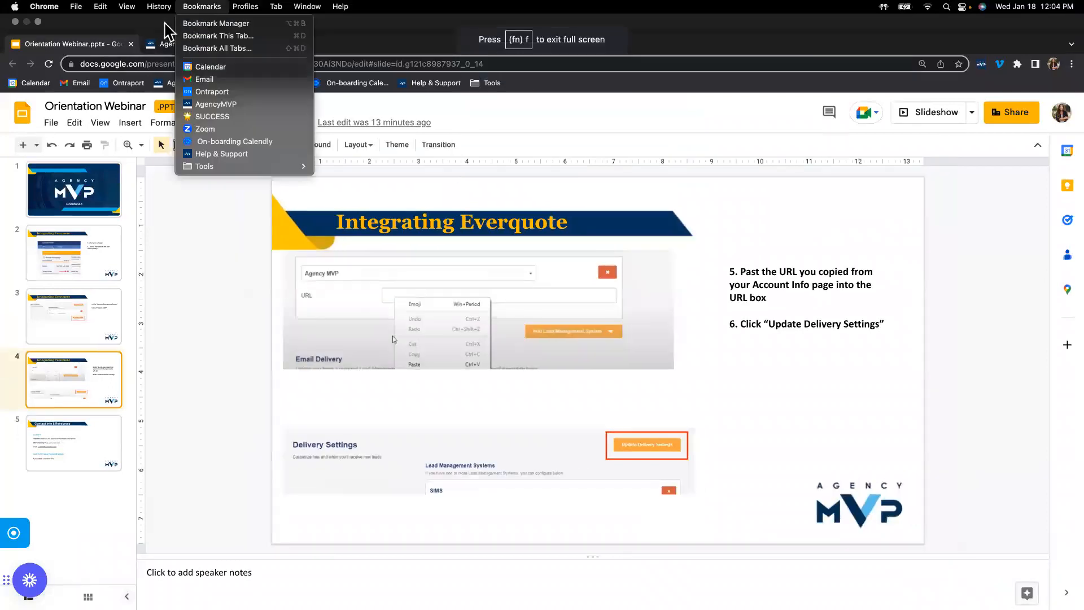
click(151, 48)
click(214, 45)
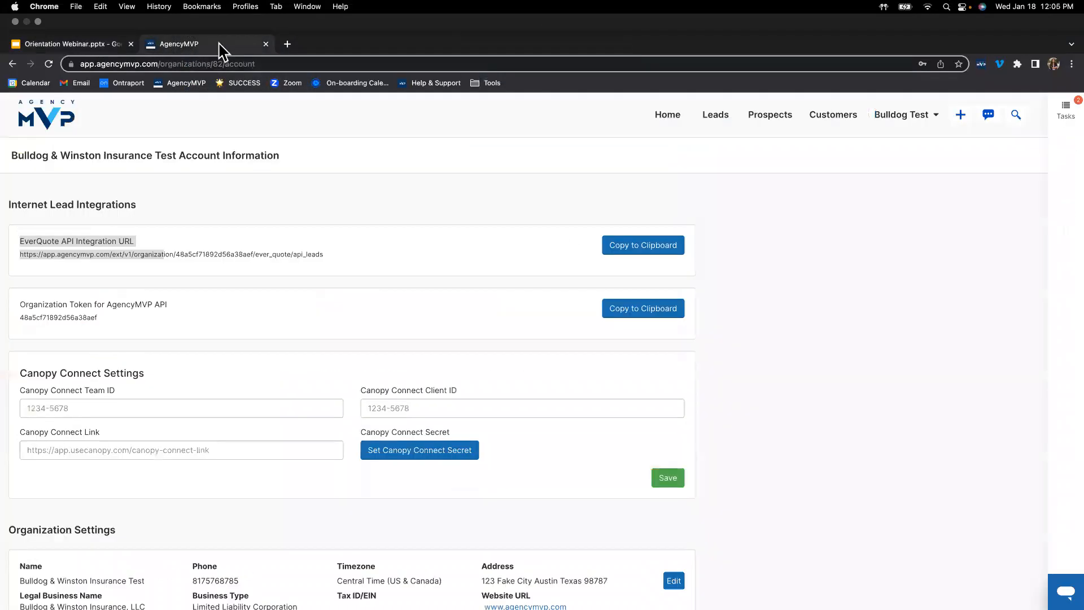
click(645, 219)
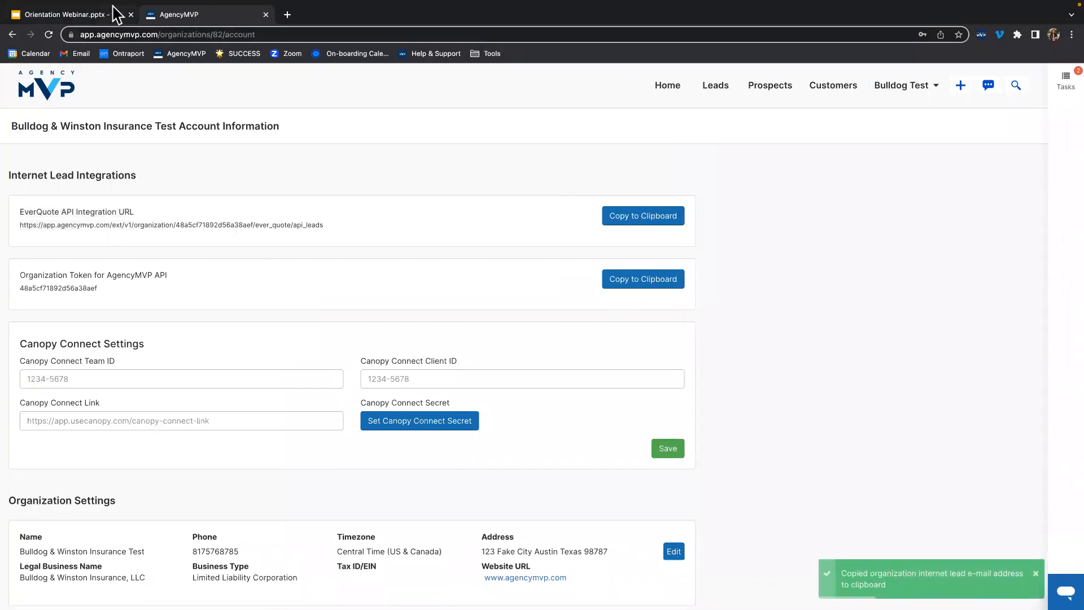
Step: Return to the Google Slides deck and present slide 4 on pasting the URL and updating the delivery settings
click(107, 23)
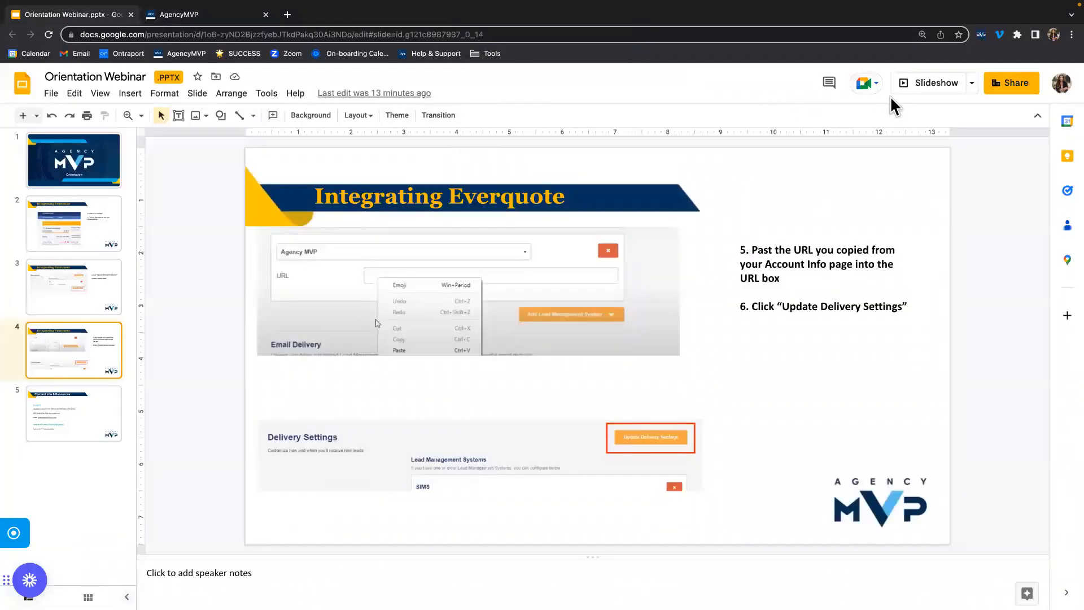
click(922, 89)
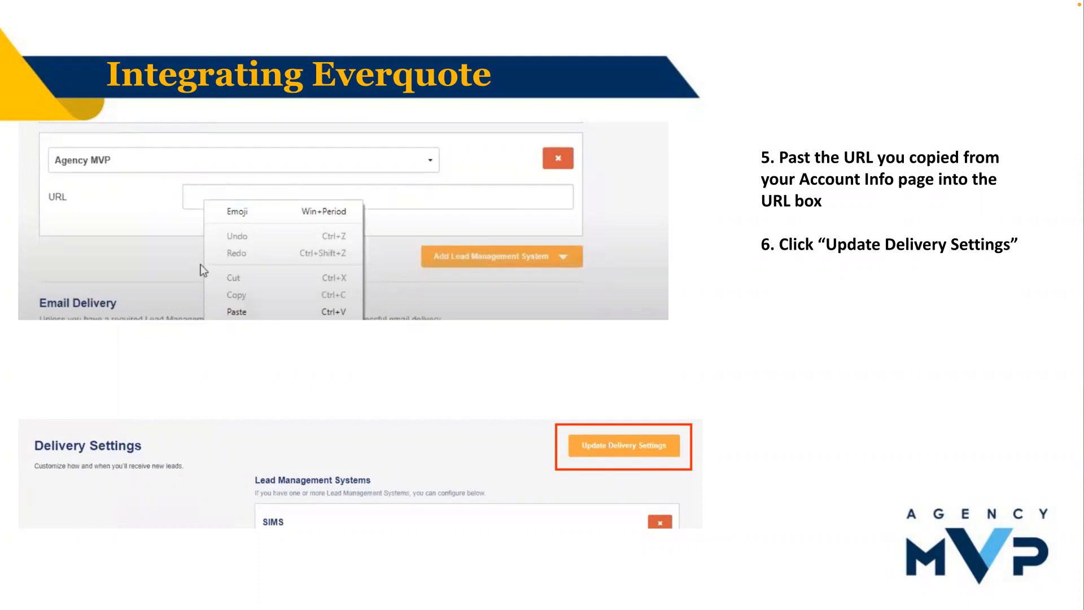
key(Escape)
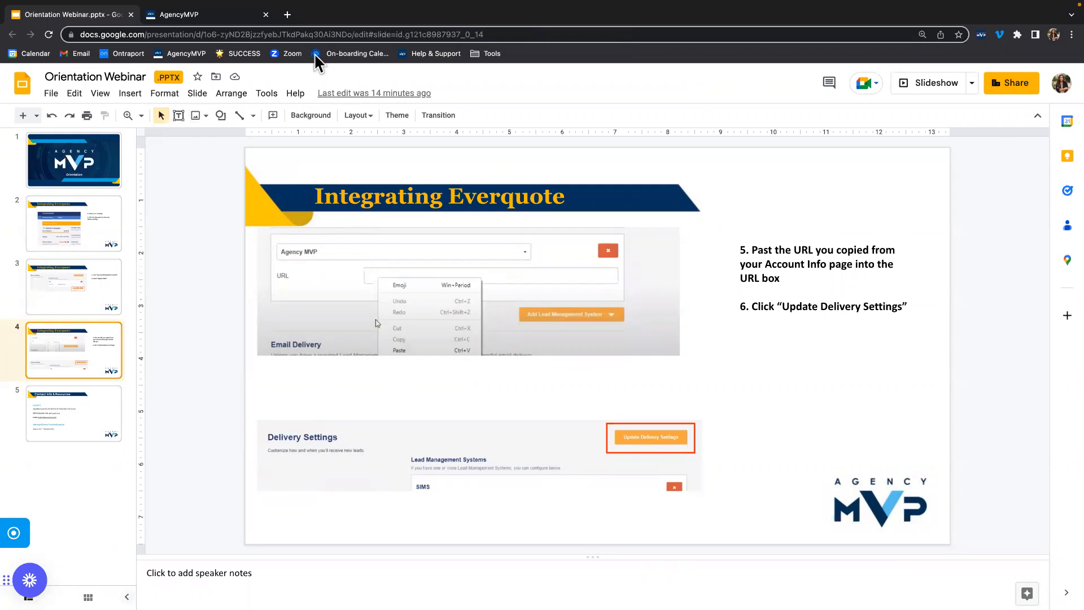
Step: Switch to AgencyMVP and examine the organization token entry, the Canopy Connect settings and the organization settings
click(230, 17)
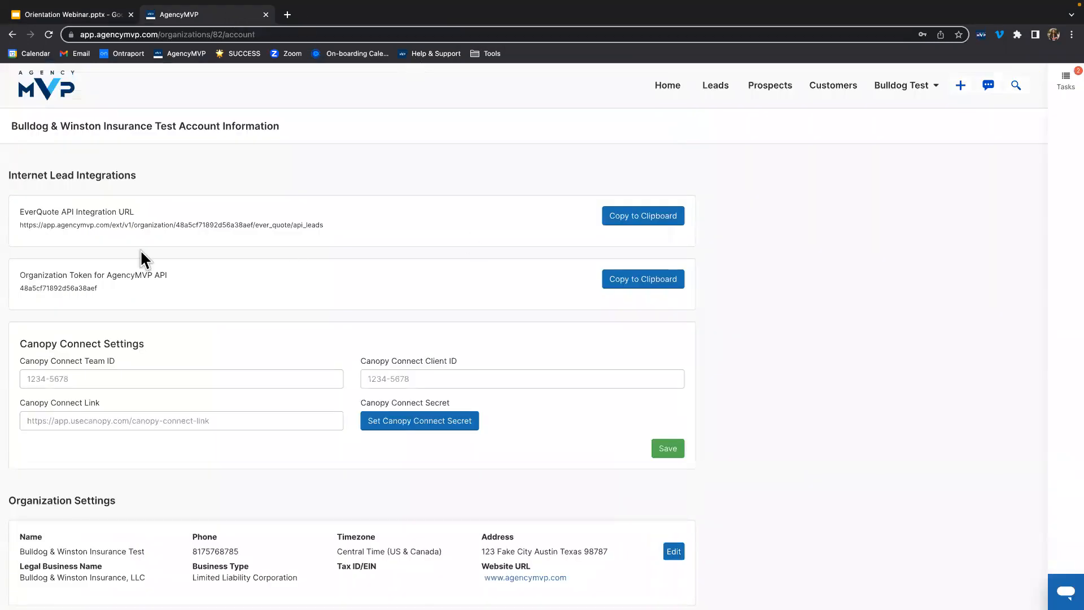
drag(17, 273, 185, 276)
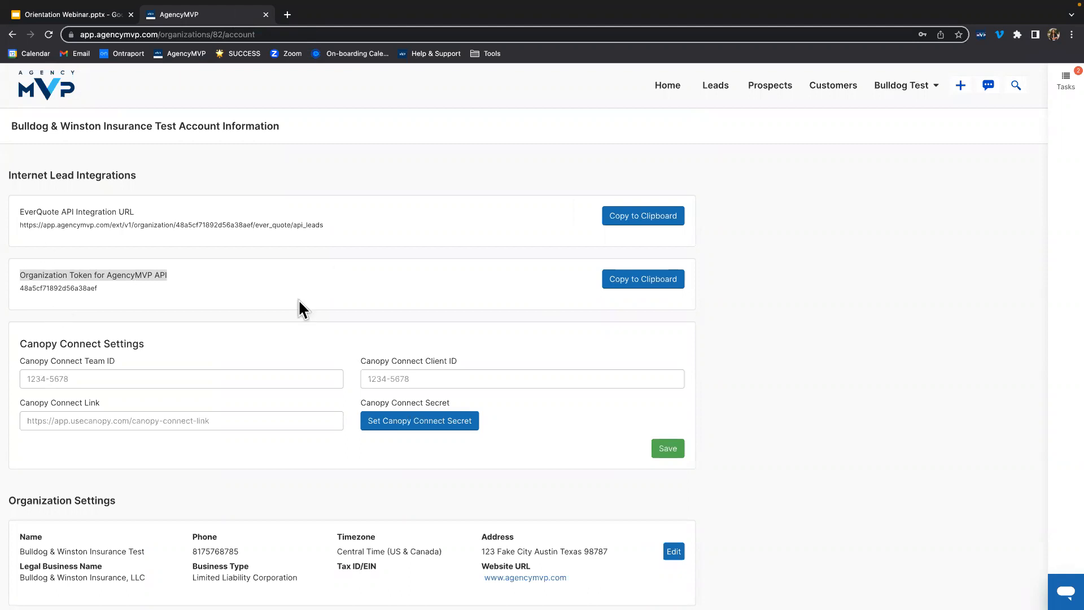
scroll(270, 305, down, 2)
scroll(274, 309, down, 3)
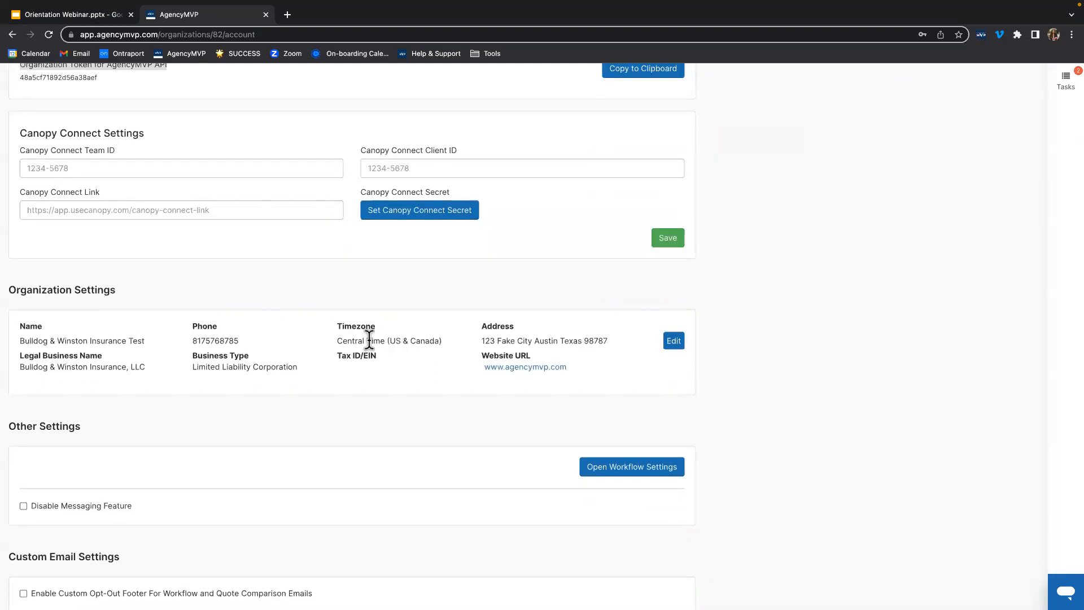
scroll(367, 340, down, 1)
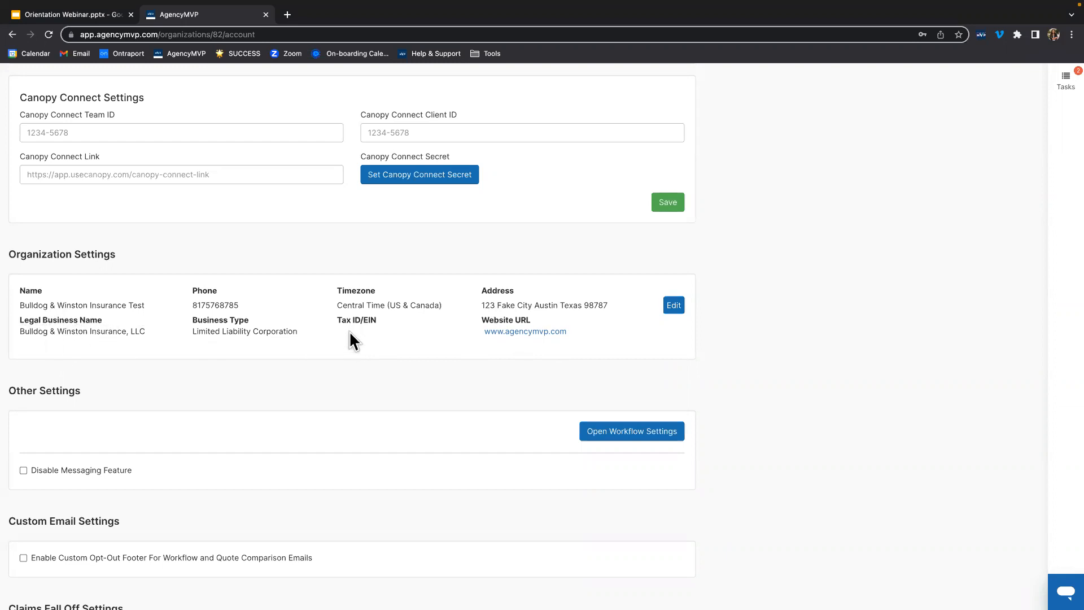
Step: Examine the organization's name and legal business name in the organization settings
drag(153, 308, 22, 312)
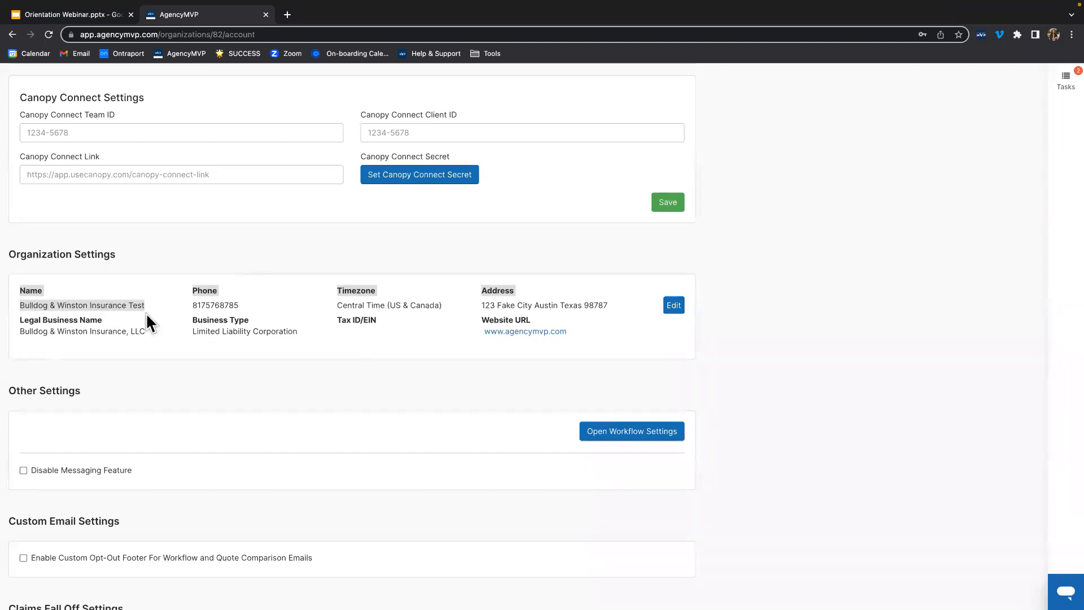
click(123, 308)
drag(145, 306, 20, 310)
drag(21, 331, 147, 333)
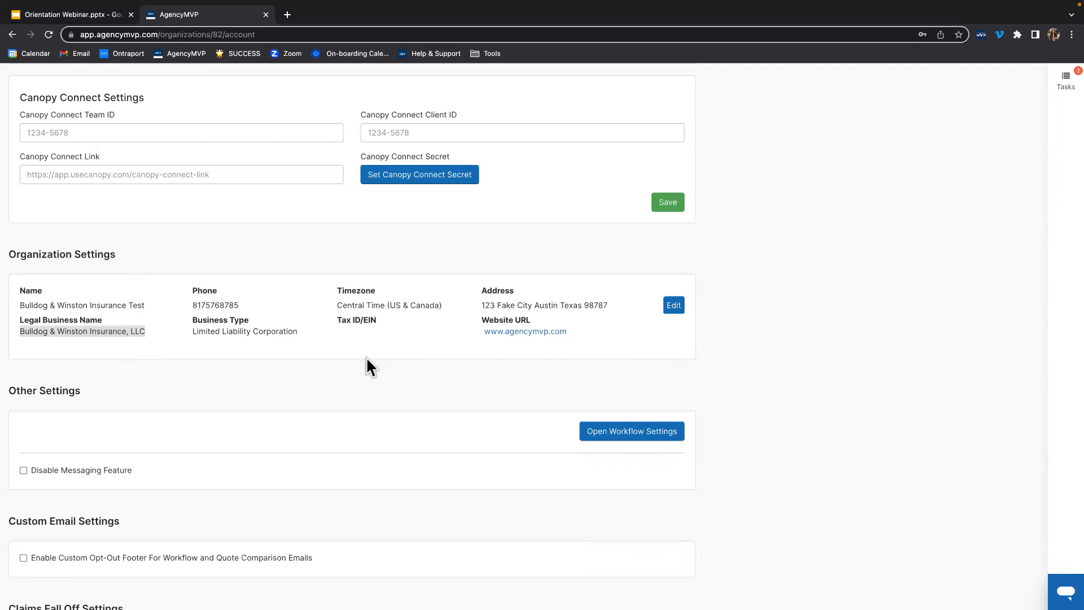
Step: Examine the claims fall off settings, email subscriptions and the assigned number further down the account information page
scroll(367, 362, down, 2)
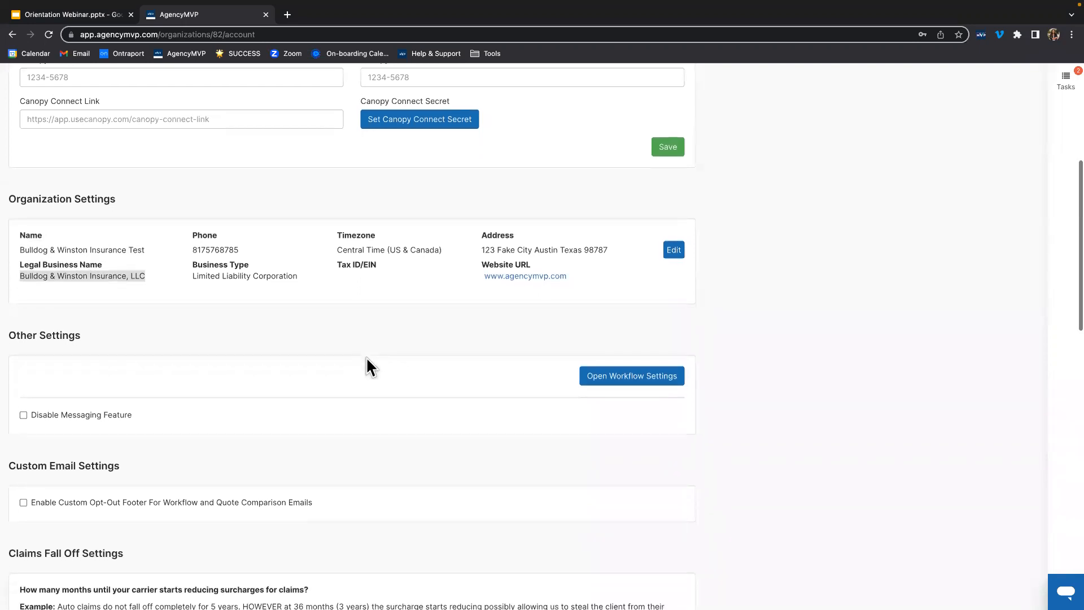
scroll(366, 357, down, 5)
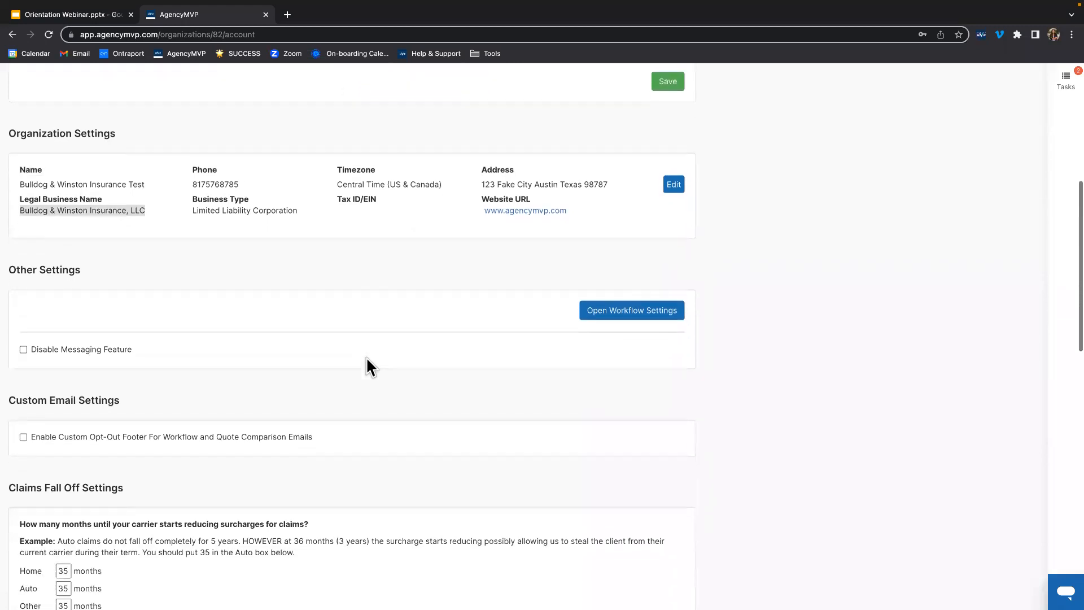
scroll(366, 357, down, 4)
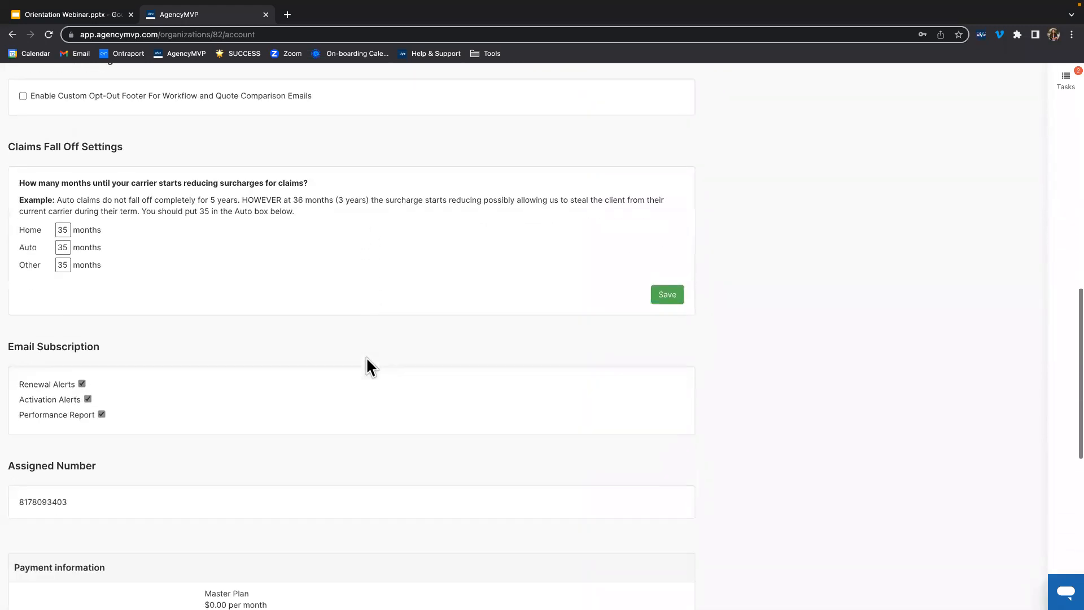
scroll(366, 357, up, 1)
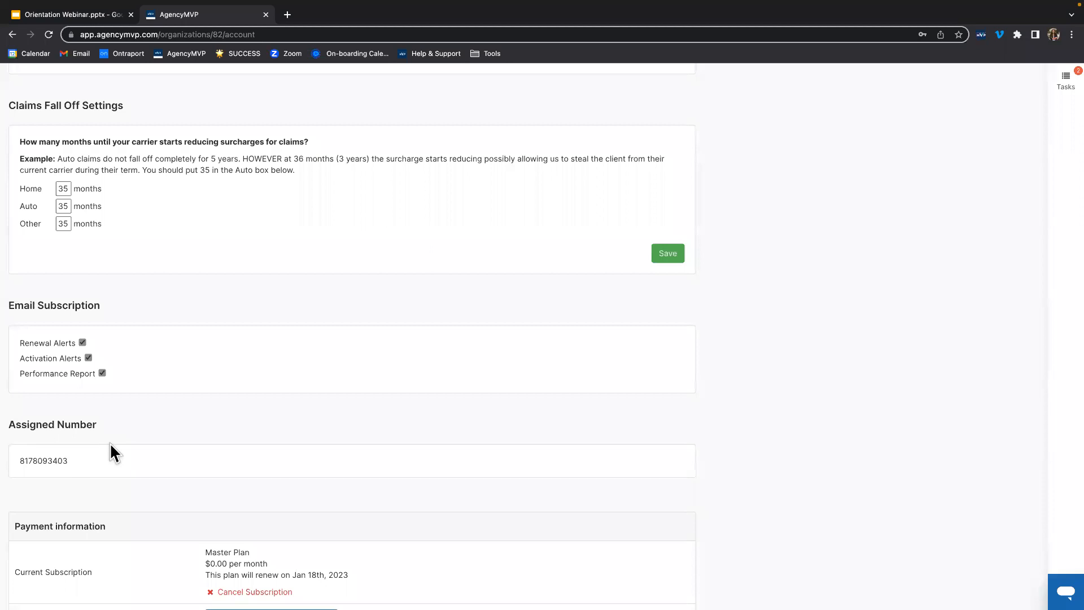
drag(72, 462, 5, 472)
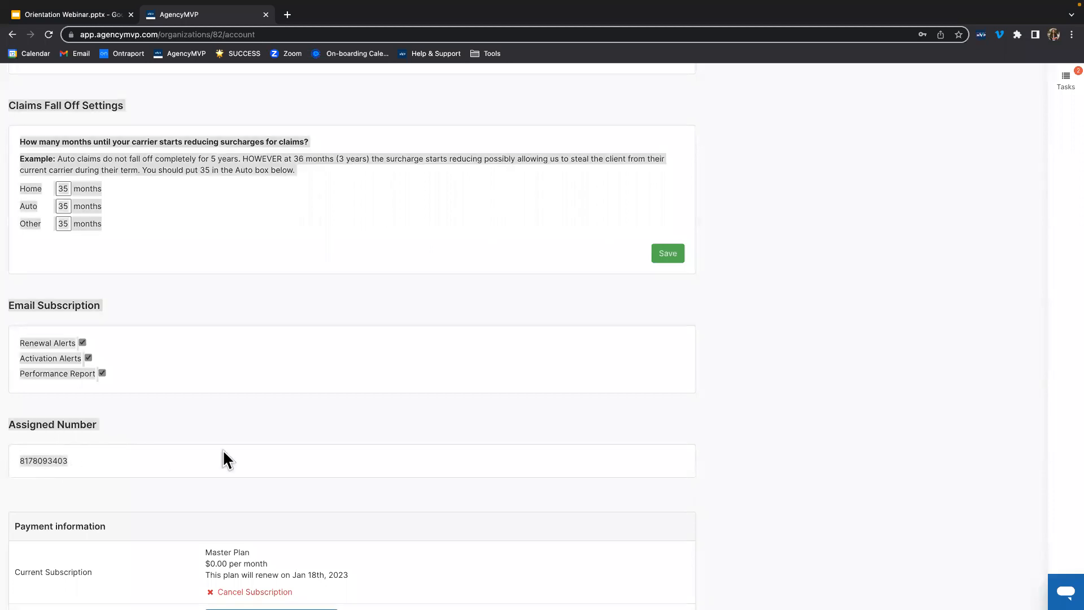
click(155, 468)
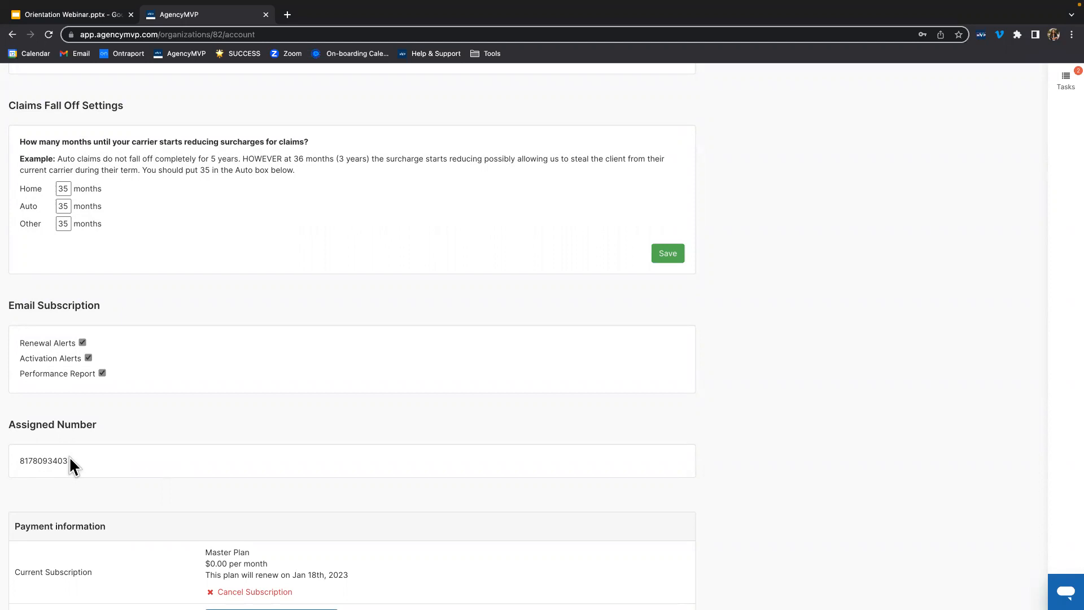
Step: Examine the organization settings, payment information, invoices and text message usage on the account information page
scroll(830, 179, up, 10)
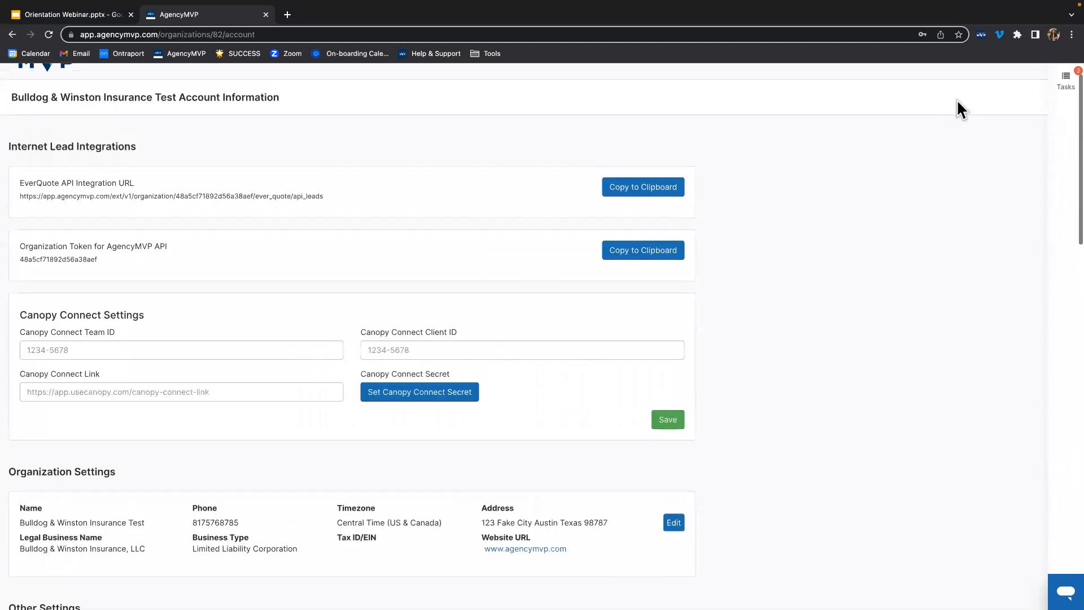
scroll(453, 317, down, 1)
scroll(455, 323, down, 13)
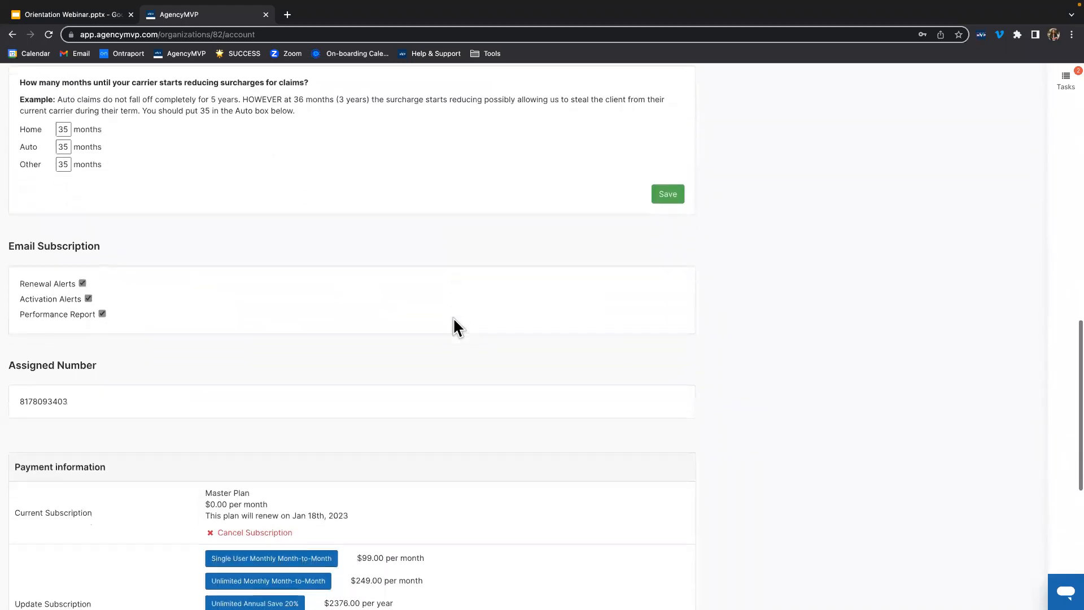
scroll(220, 365, up, 1)
scroll(225, 373, up, 7)
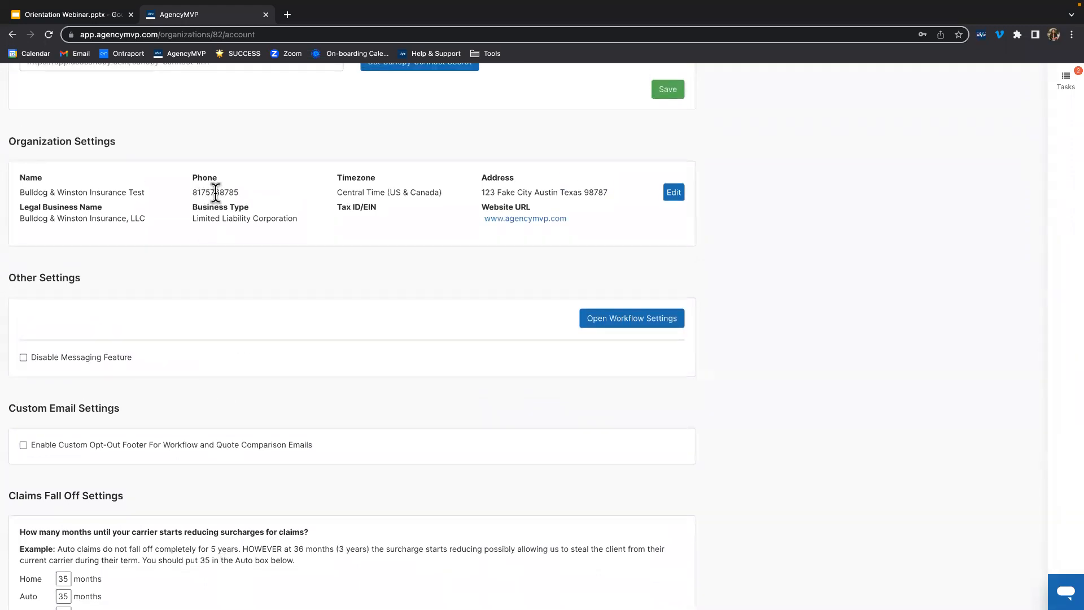
scroll(298, 316, down, 7)
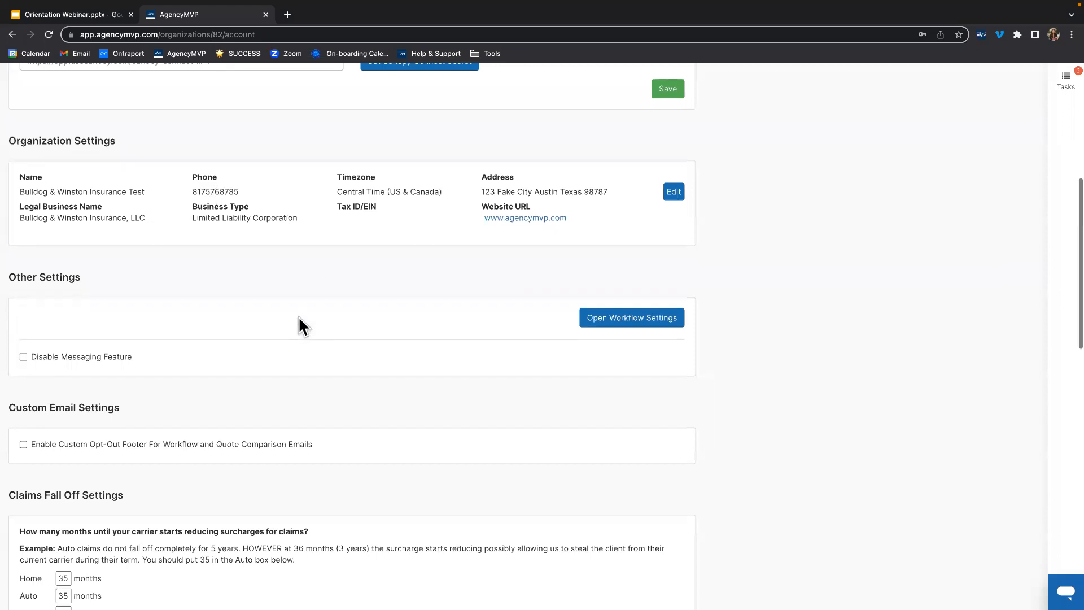
scroll(300, 319, down, 8)
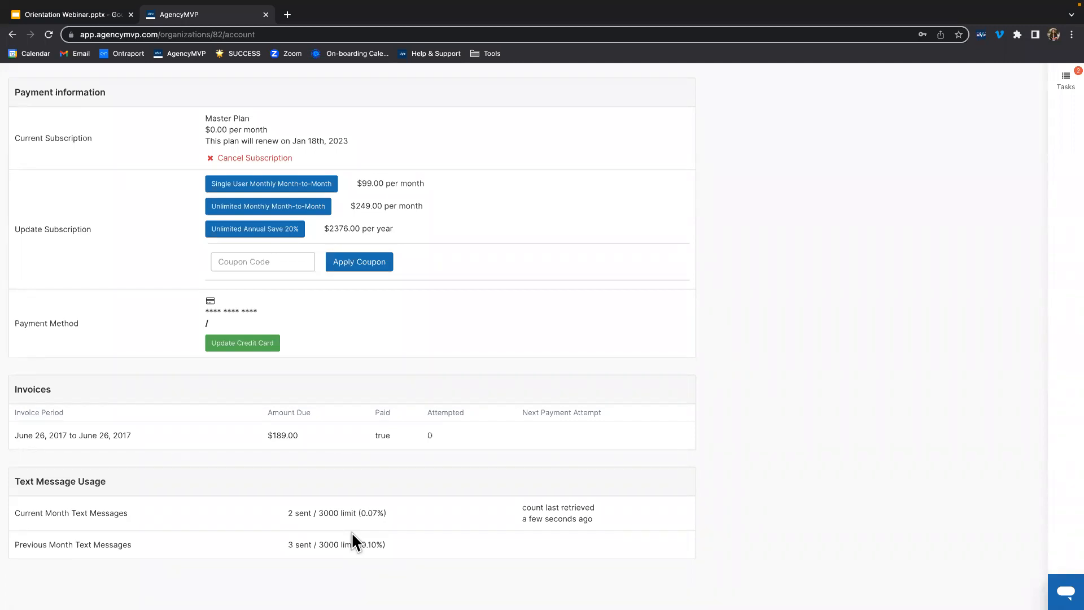
scroll(352, 534, up, 5)
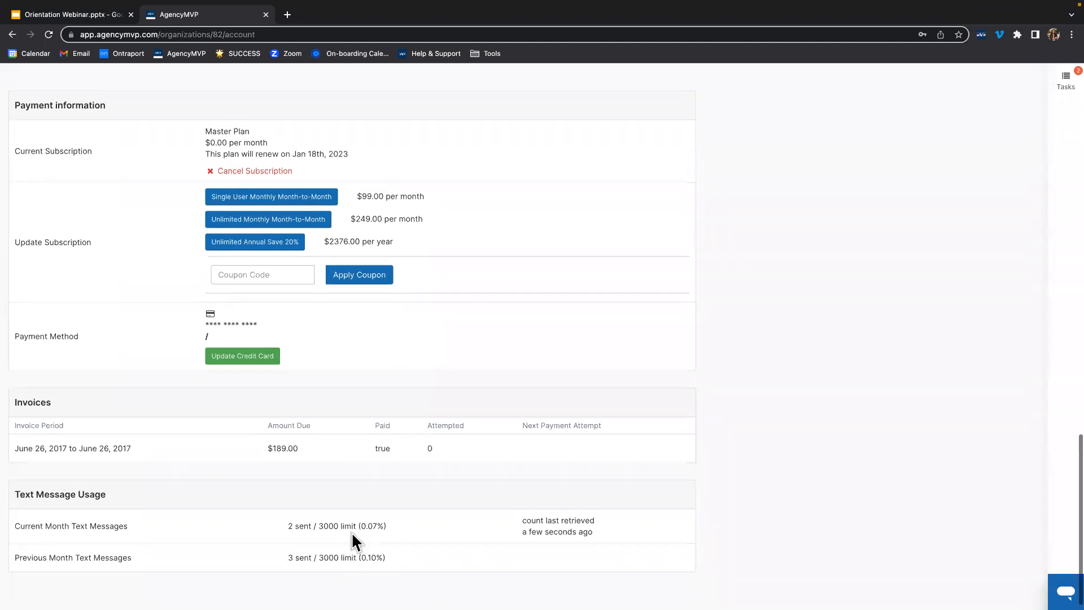
scroll(351, 533, up, 8)
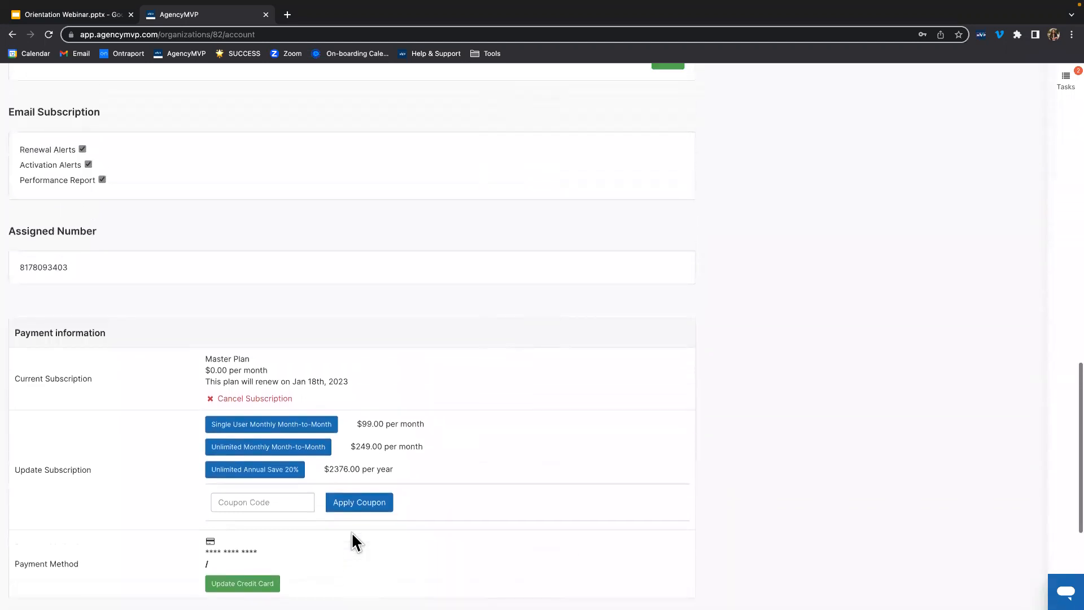
scroll(351, 530, up, 18)
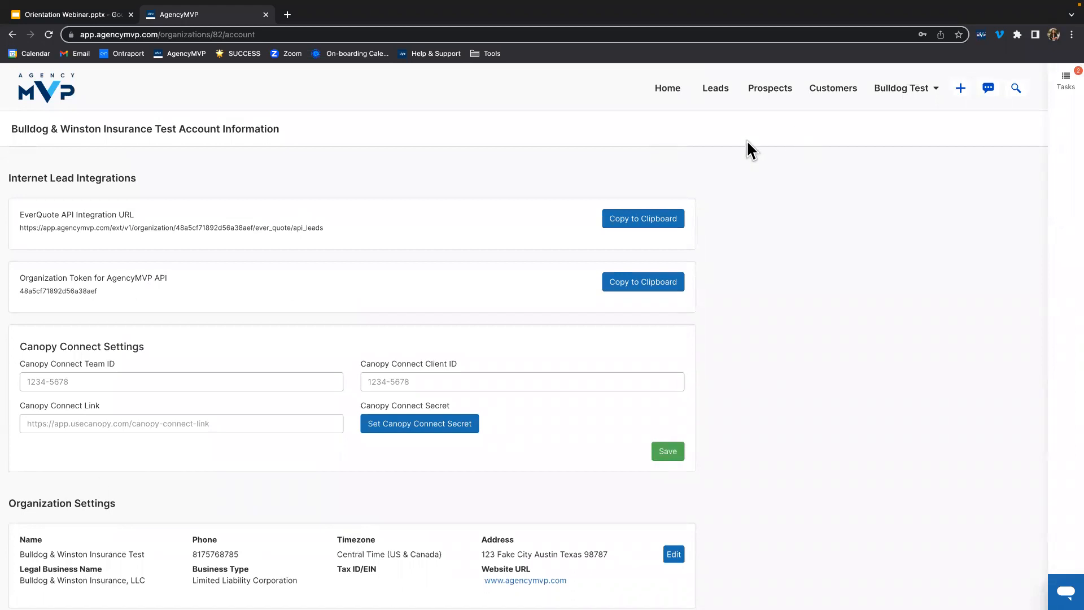
Step: Open the organization's workflows and bring up the list of default workflow templates
click(913, 100)
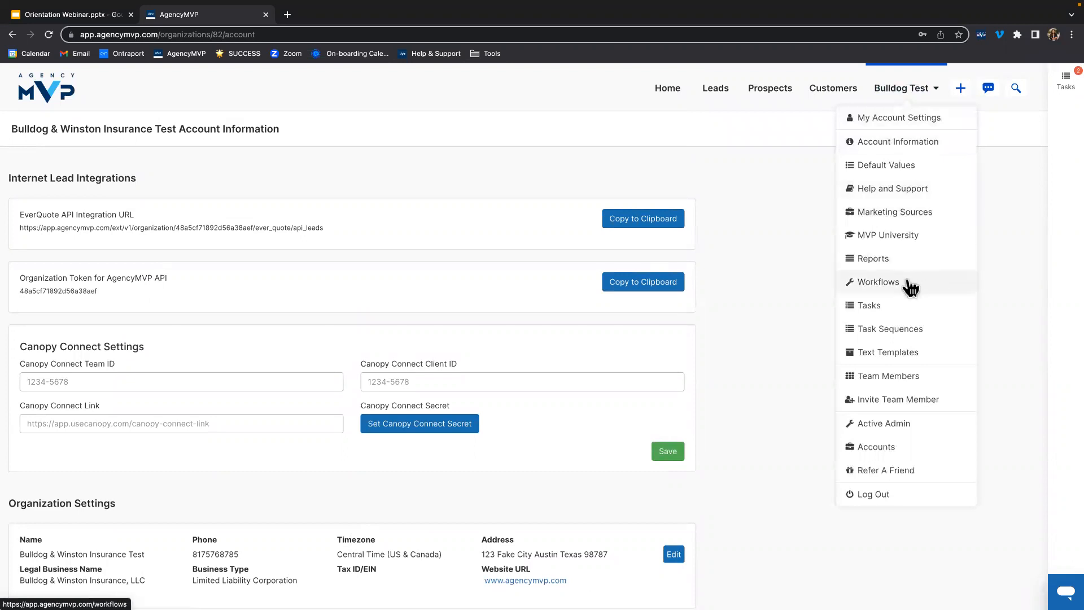
click(879, 282)
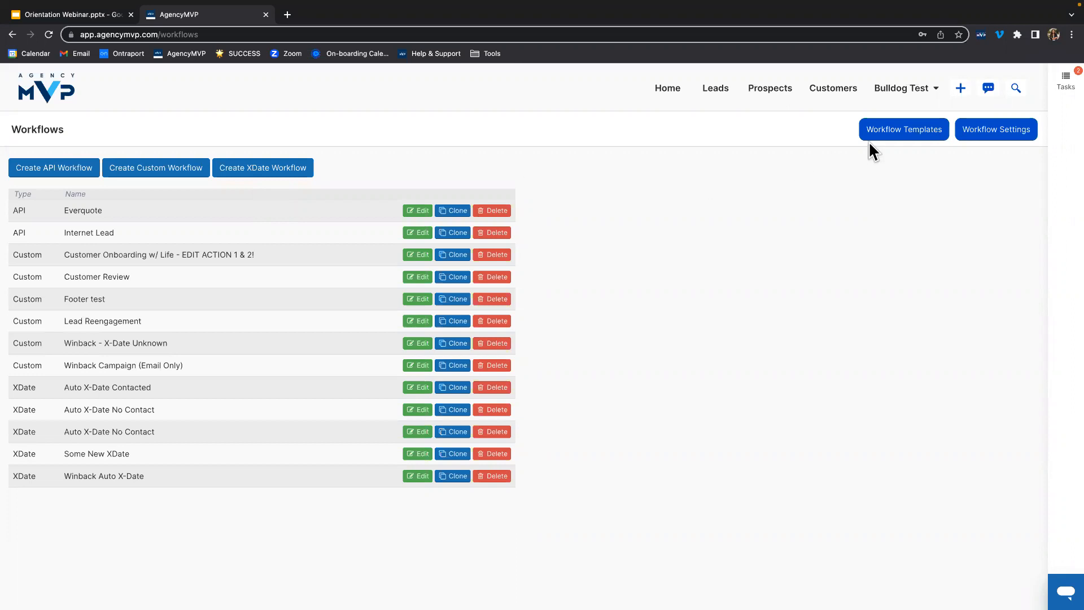
click(904, 144)
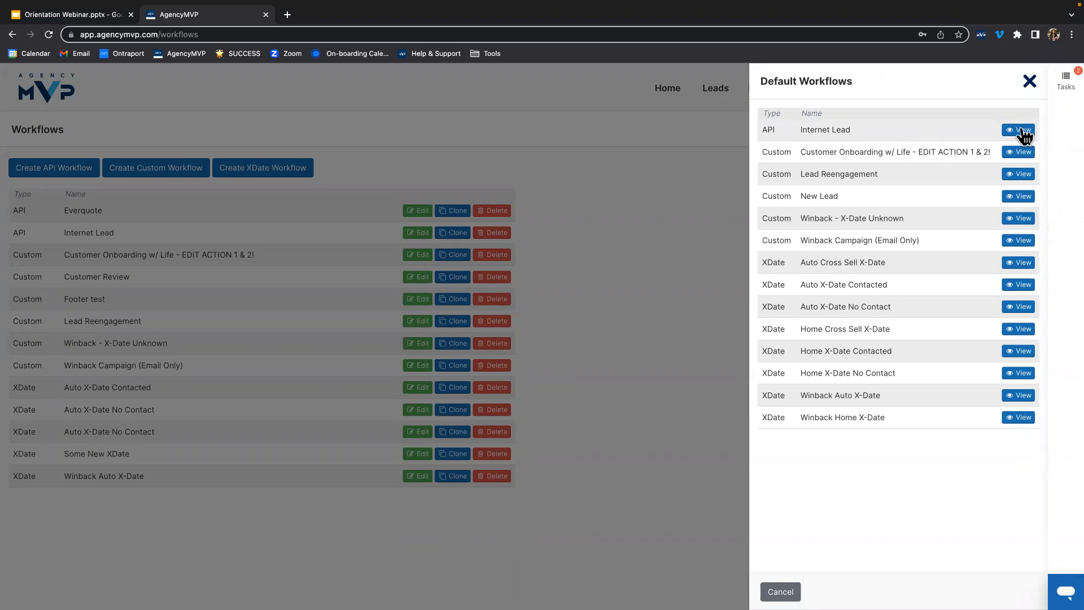
Step: Compare the API Internet Lead template with the custom New Lead template among the default workflows
drag(822, 131, 801, 133)
click(843, 199)
drag(843, 199, 756, 201)
click(792, 198)
drag(760, 198, 835, 199)
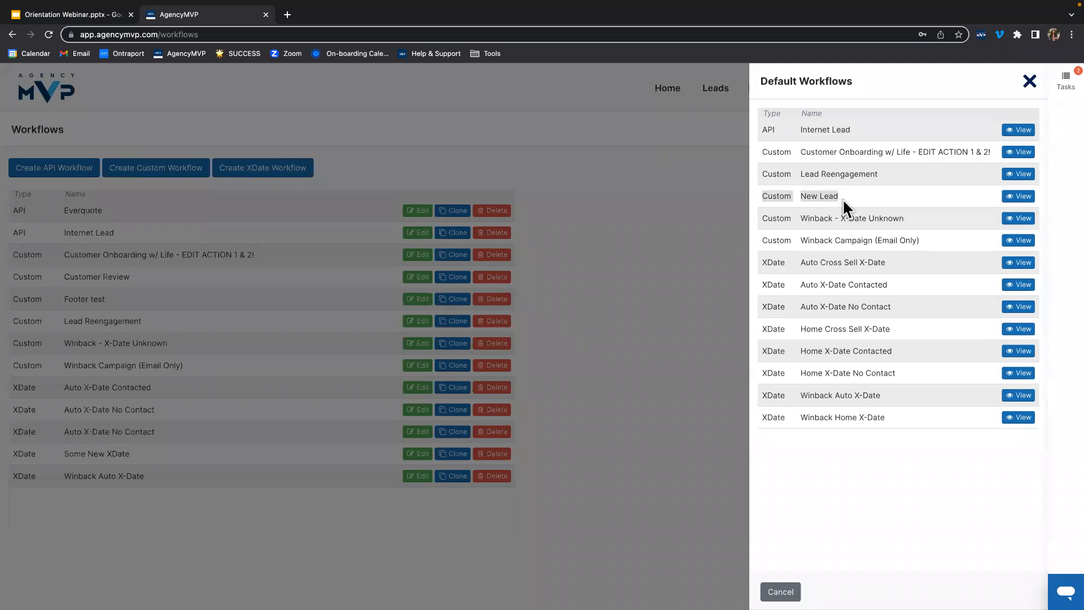
drag(860, 130, 809, 133)
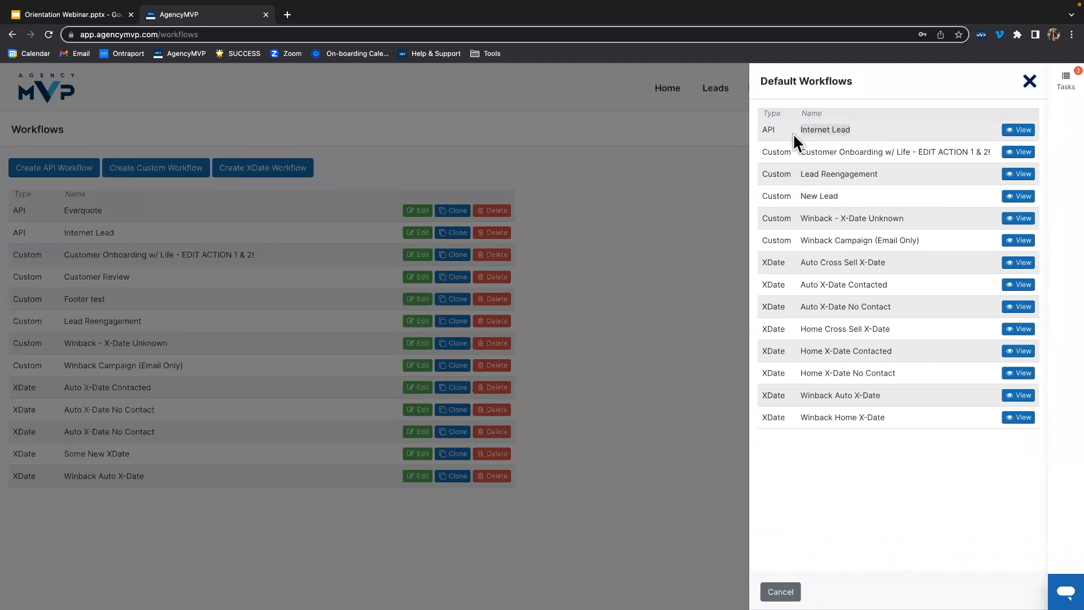
click(773, 141)
drag(841, 196, 767, 196)
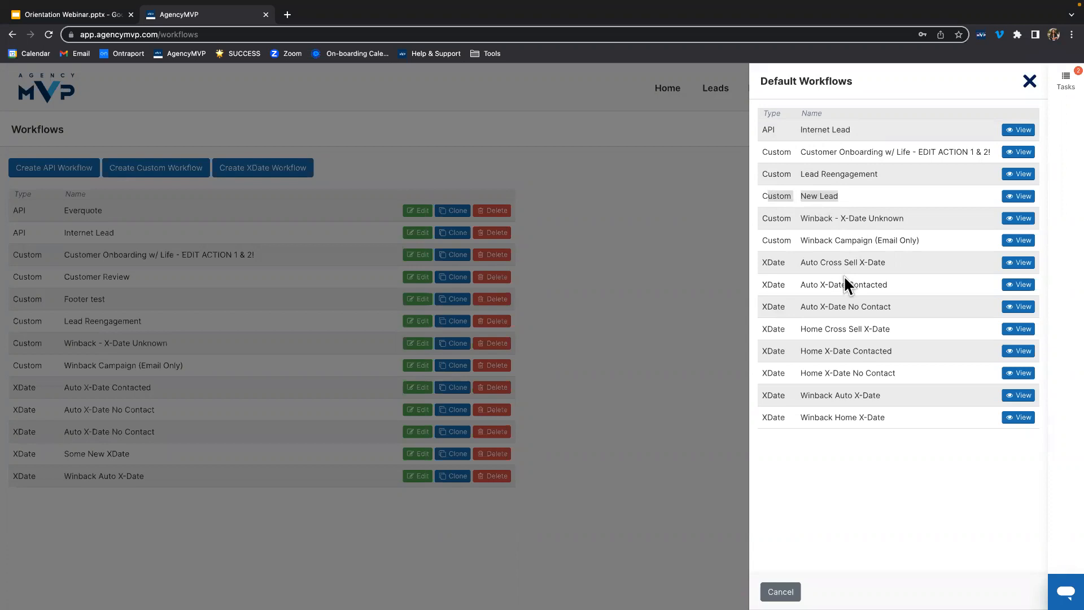
Step: Review the default Internet Lead template, create a workflow from it and dismiss the reminder
click(1021, 131)
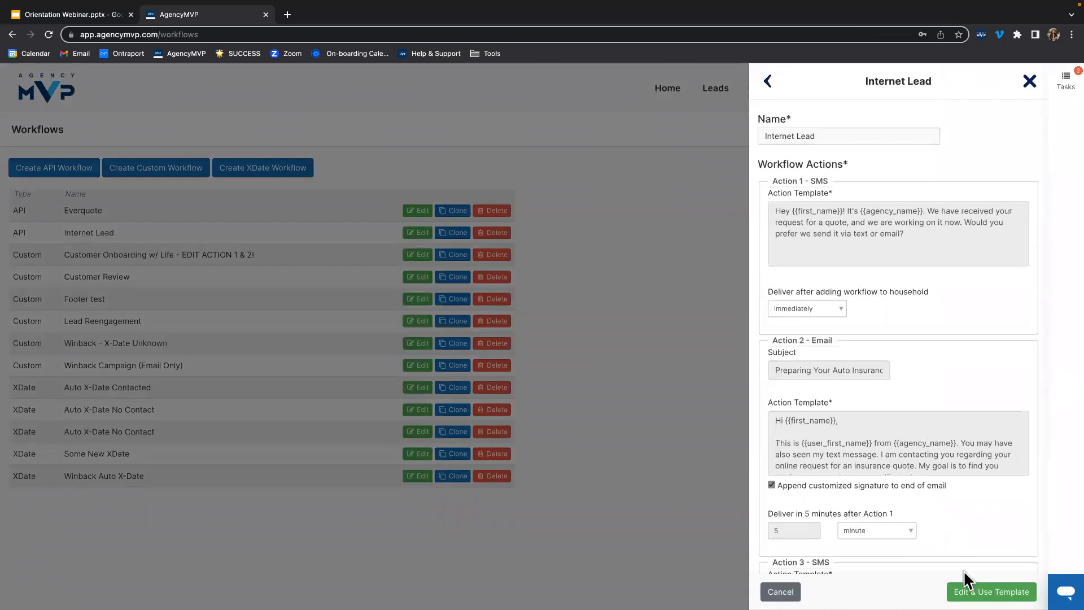
scroll(960, 386, down, 7)
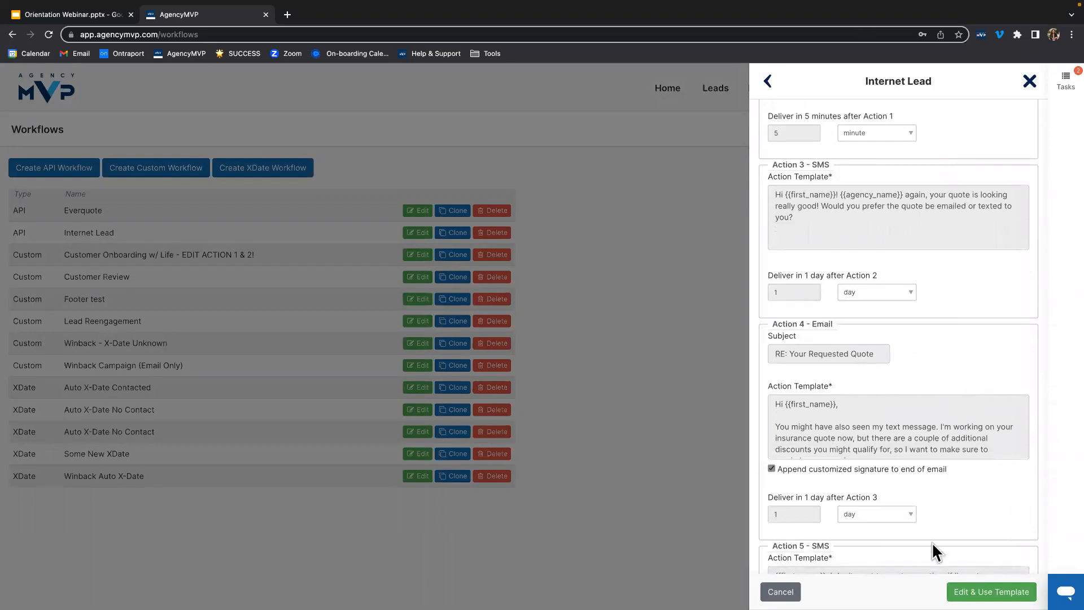
click(992, 591)
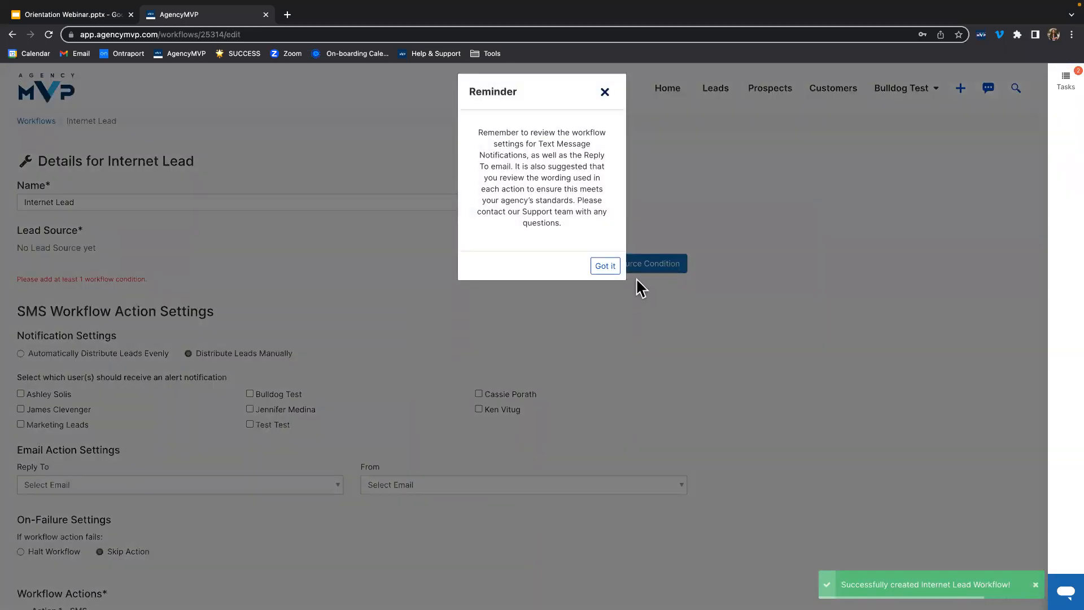
click(605, 266)
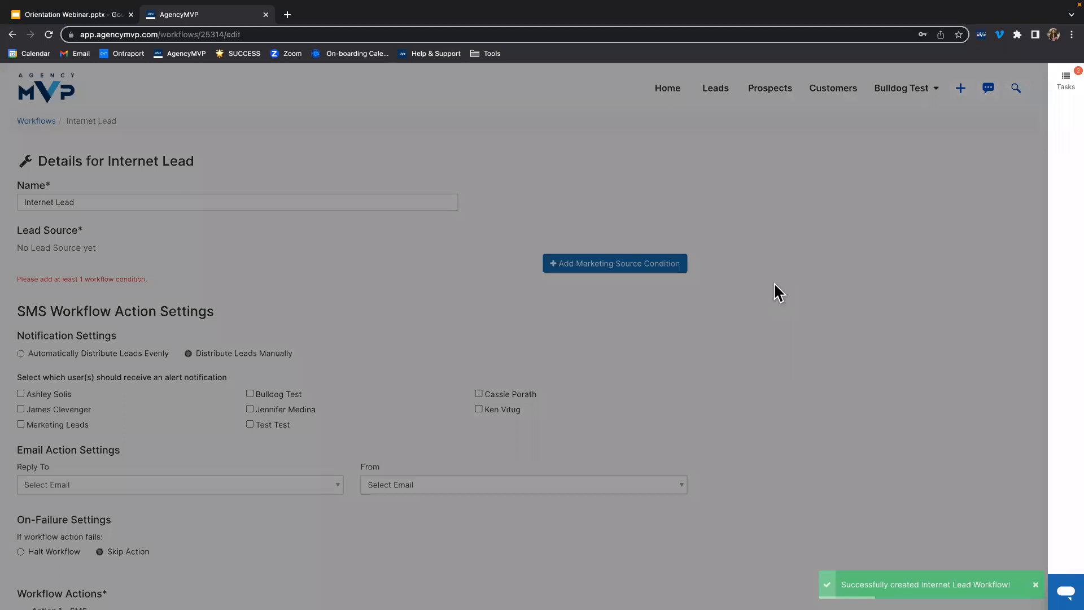
Step: Rename the new Internet Lead workflow as Smart Financial
double_click(84, 196)
click(84, 196)
click(83, 201)
triple_click(84, 201)
text(Smart )
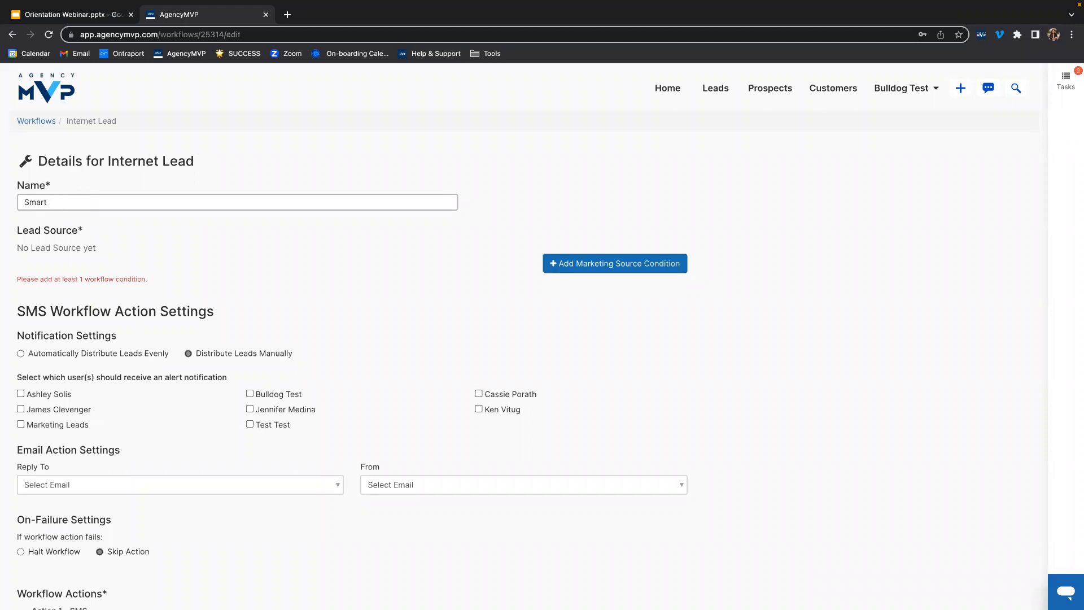
text(Fin)
text(ac)
text(ncial)
Step: Add a marketing source condition to the workflow with SmartFinancial as the API lead source
click(620, 275)
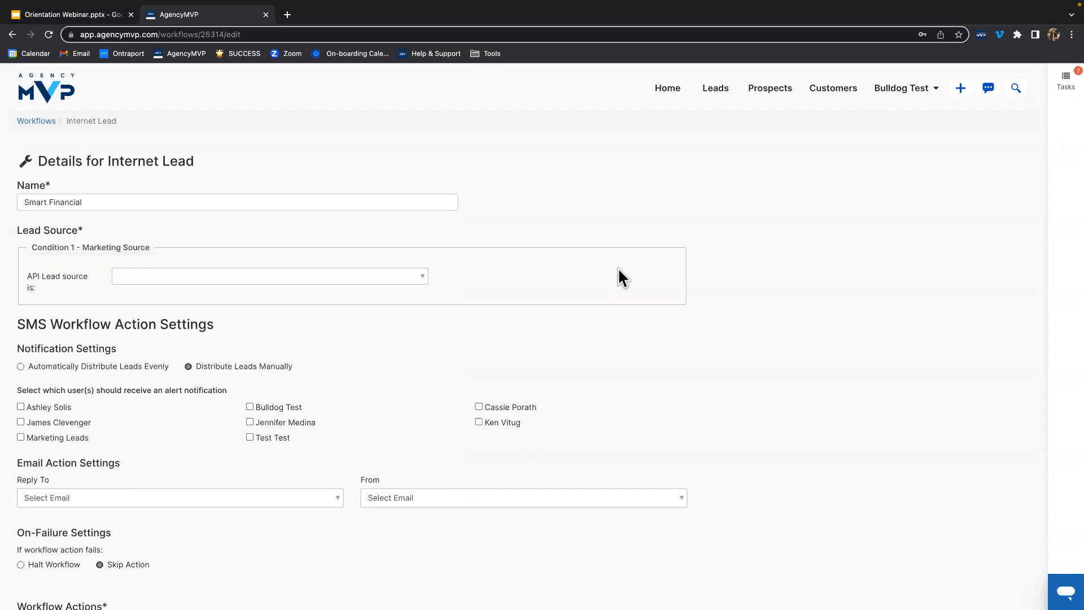
click(249, 280)
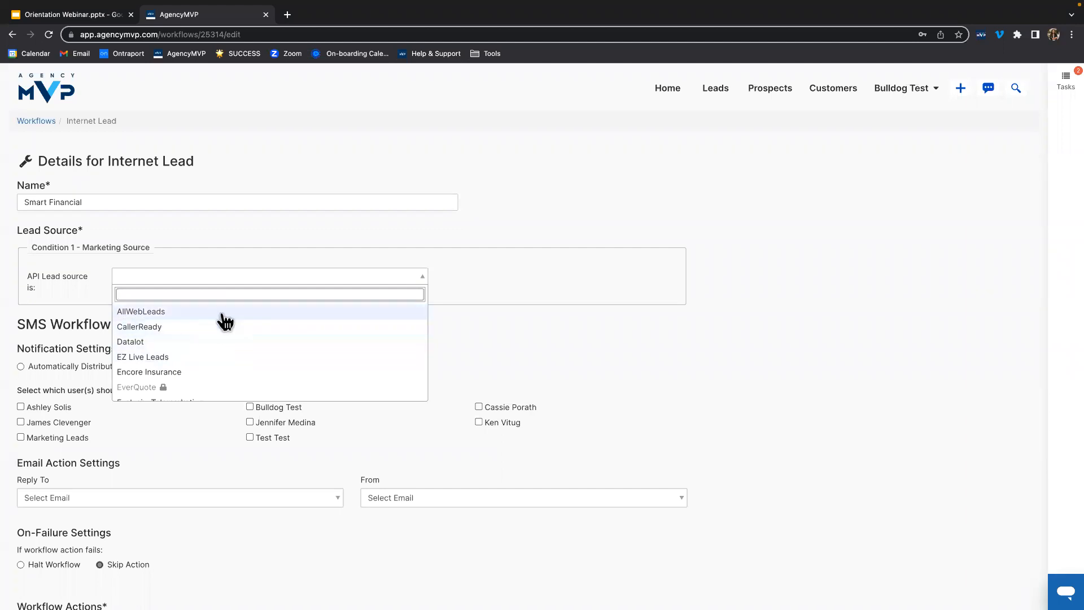
scroll(231, 342, down, 5)
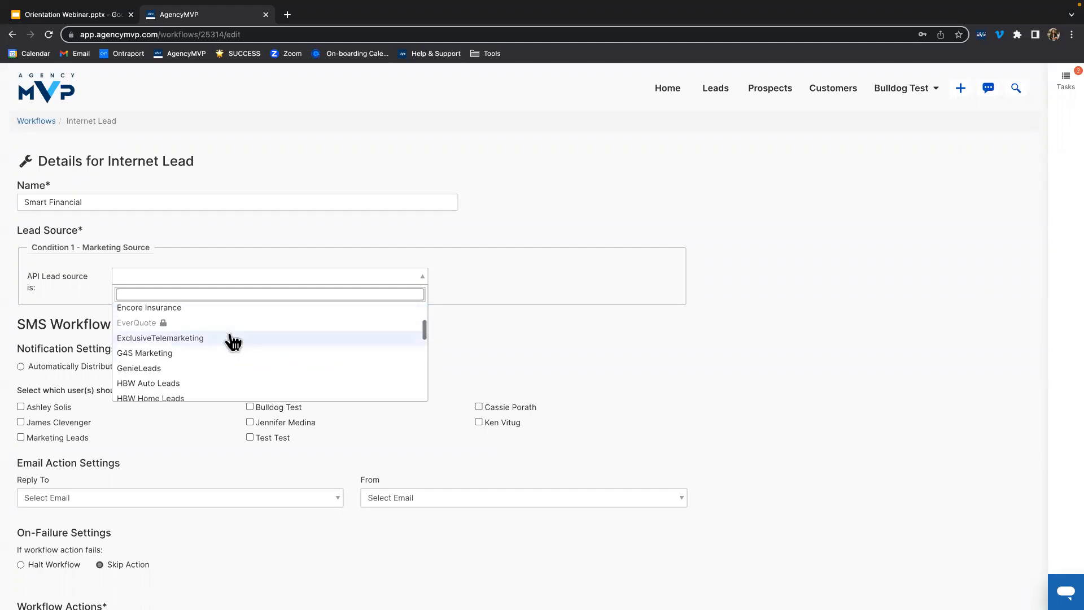
scroll(233, 341, down, 5)
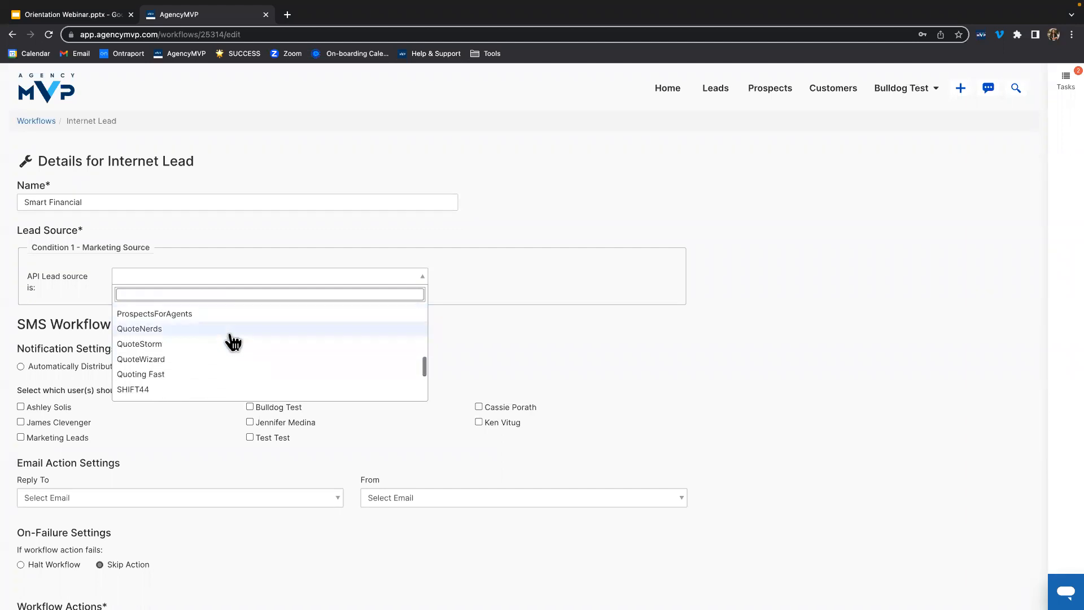
scroll(233, 341, down, 3)
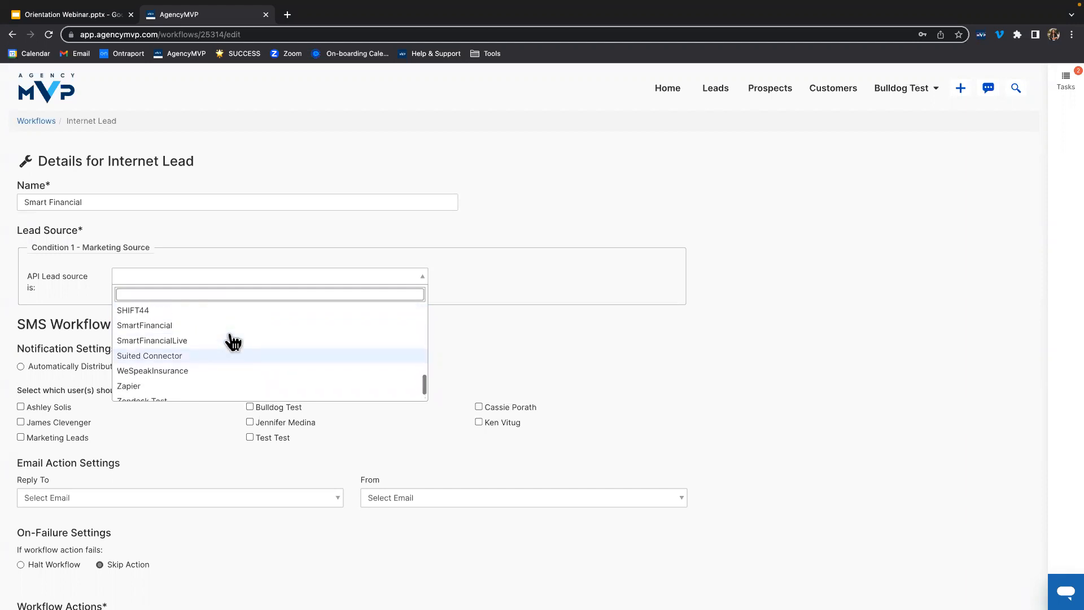
click(159, 330)
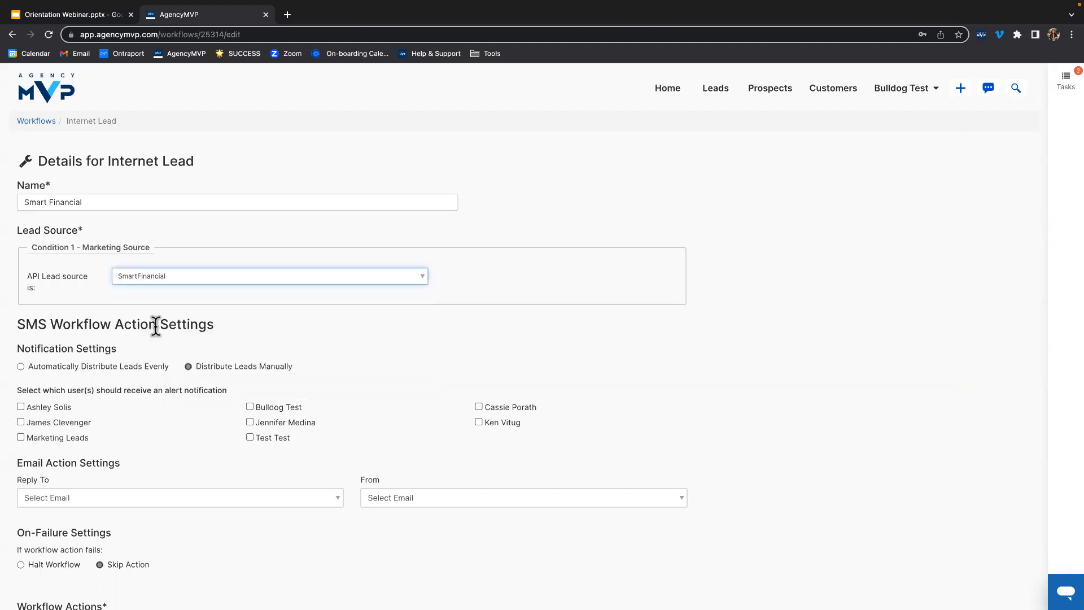
Step: Check the EverQuote entry among the available API lead sources, keeping SmartFinancial as the selection
click(223, 281)
scroll(225, 358, up, 5)
scroll(223, 357, up, 3)
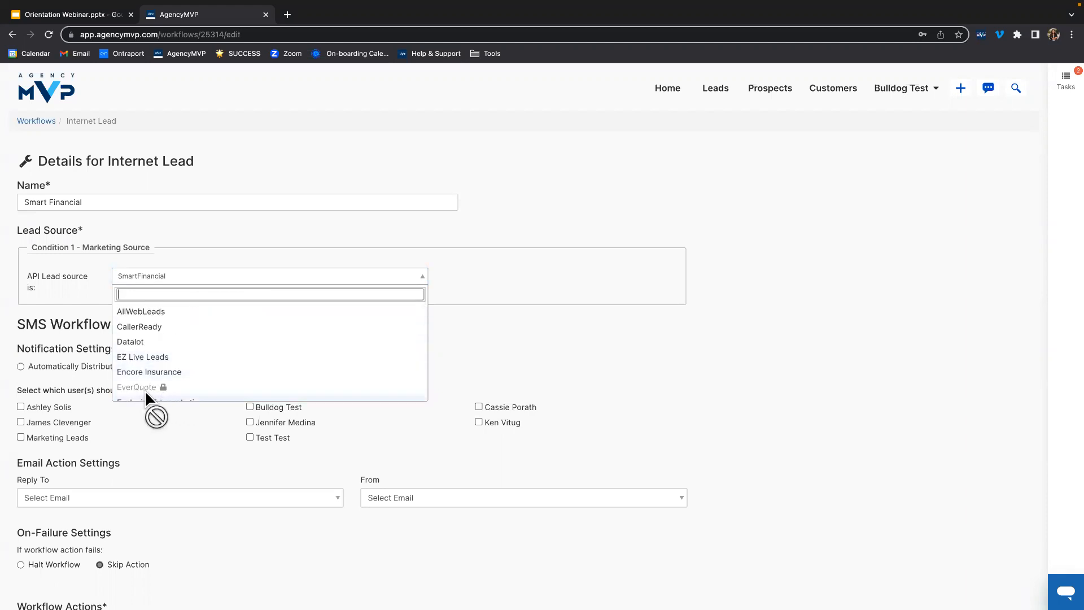
mouse_move(165, 394)
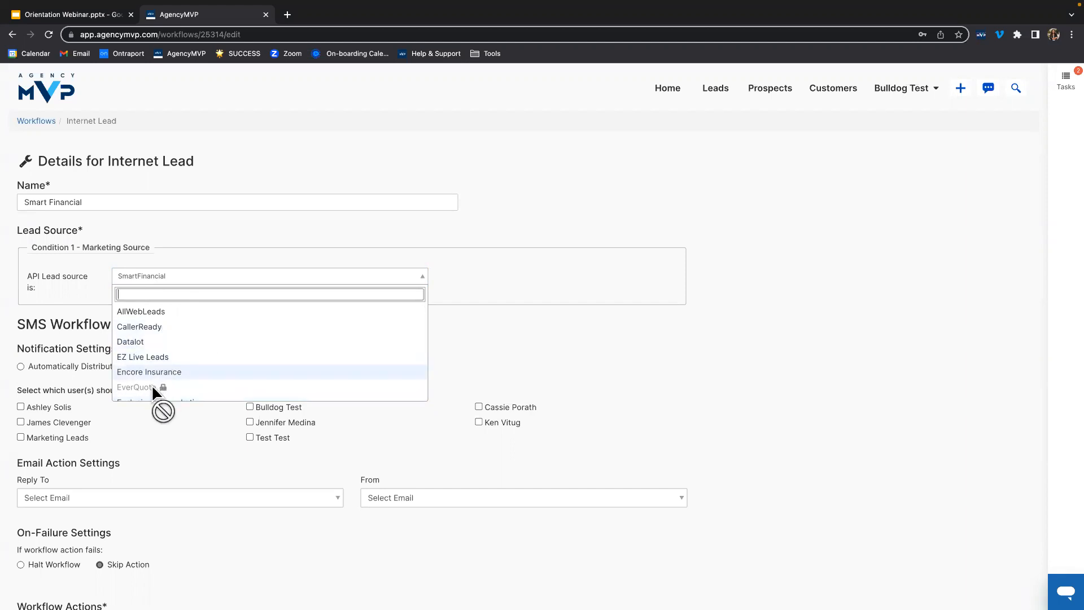
click(552, 333)
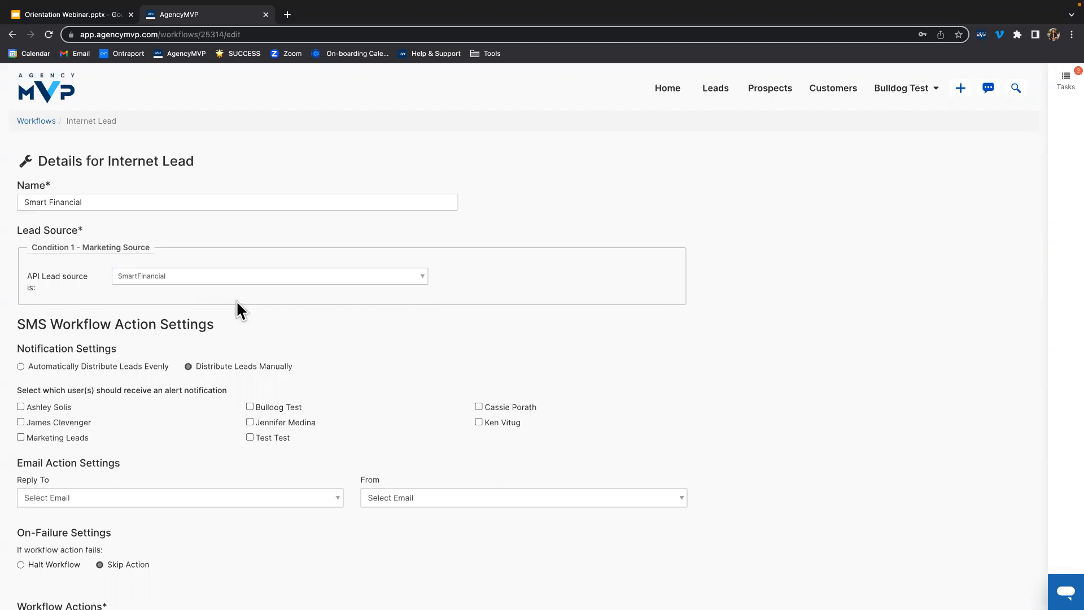
Step: Select the first listed team member and the one below Bulldog Test, and set the notification settings to Automatically Distribute Leads Evenly
scroll(237, 302, down, 3)
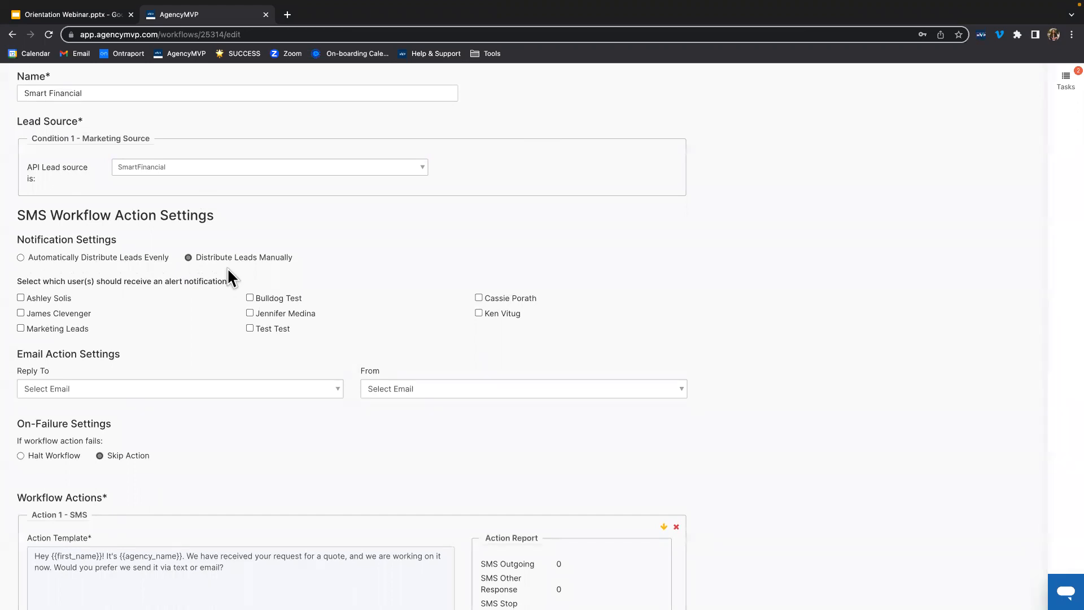
scroll(227, 267, up, 3)
mouse_move(728, 92)
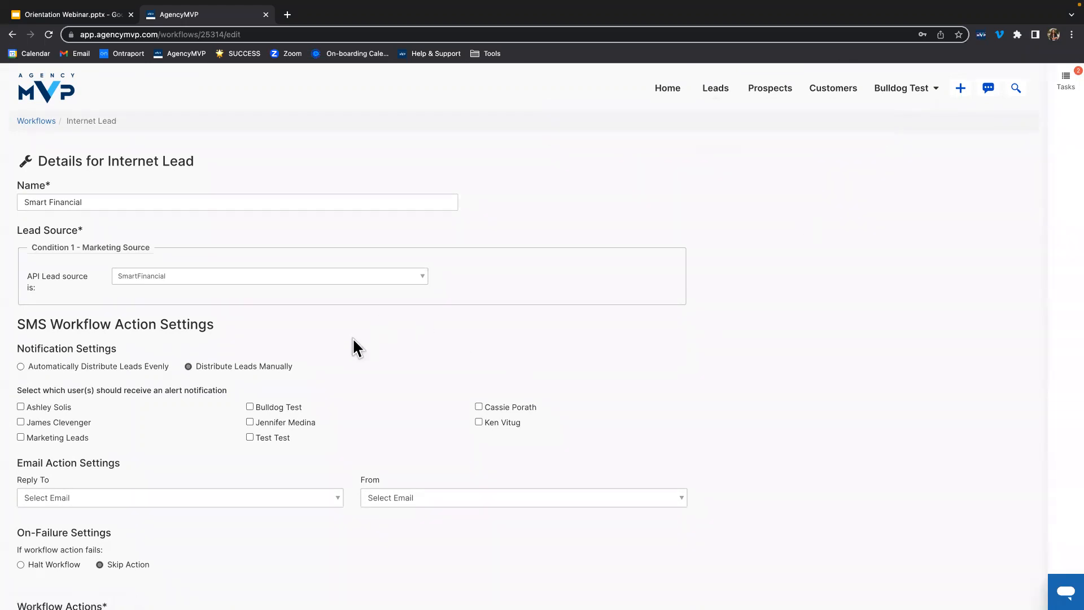
scroll(353, 338, down, 2)
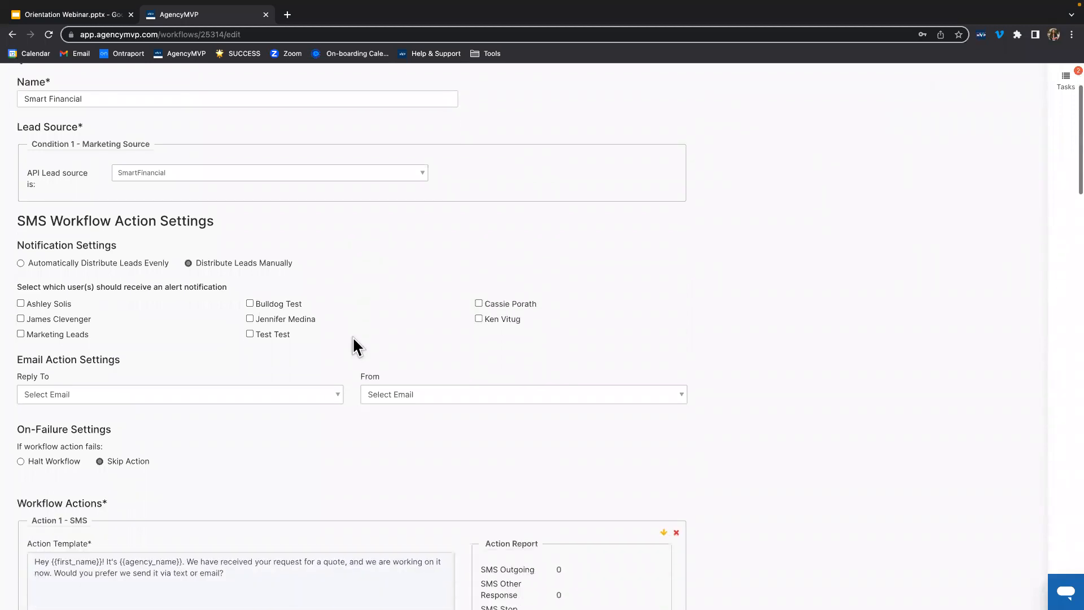
scroll(20, 300, up, 1)
click(21, 303)
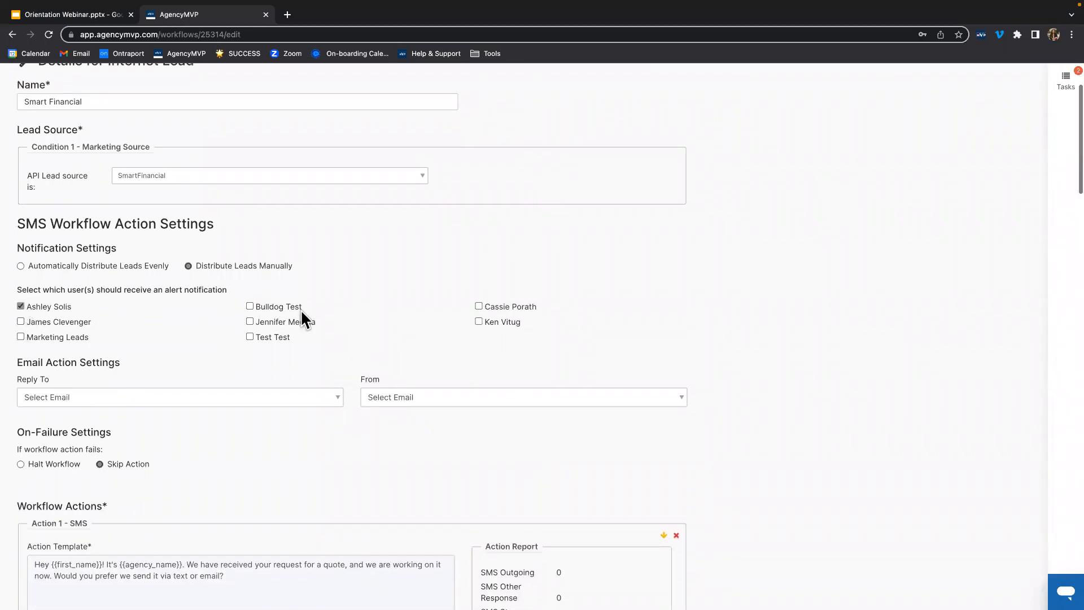
scroll(249, 320, up, 1)
click(249, 322)
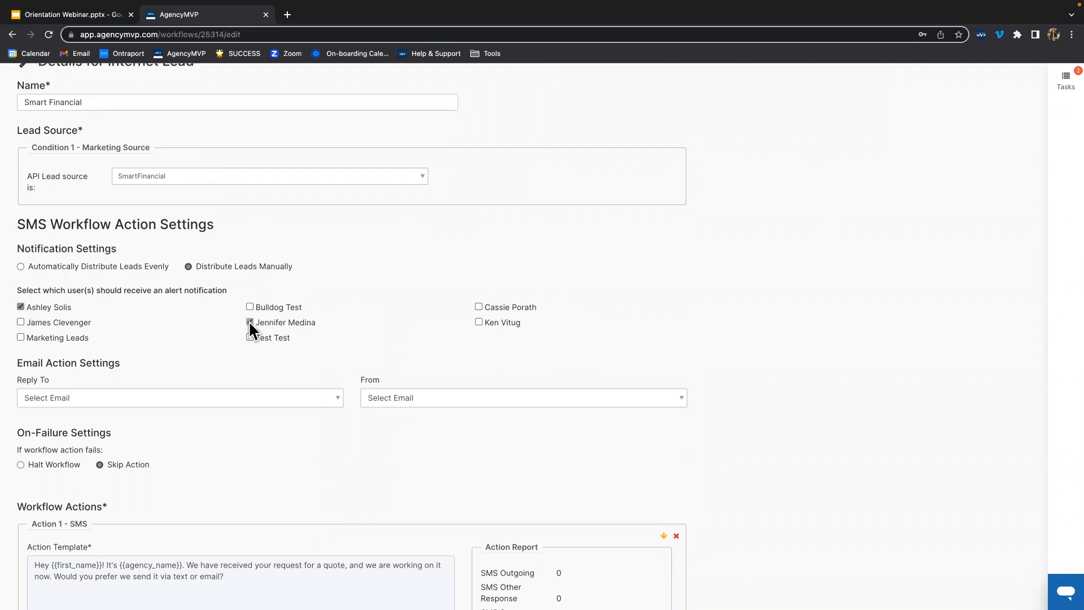
scroll(491, 302, up, 4)
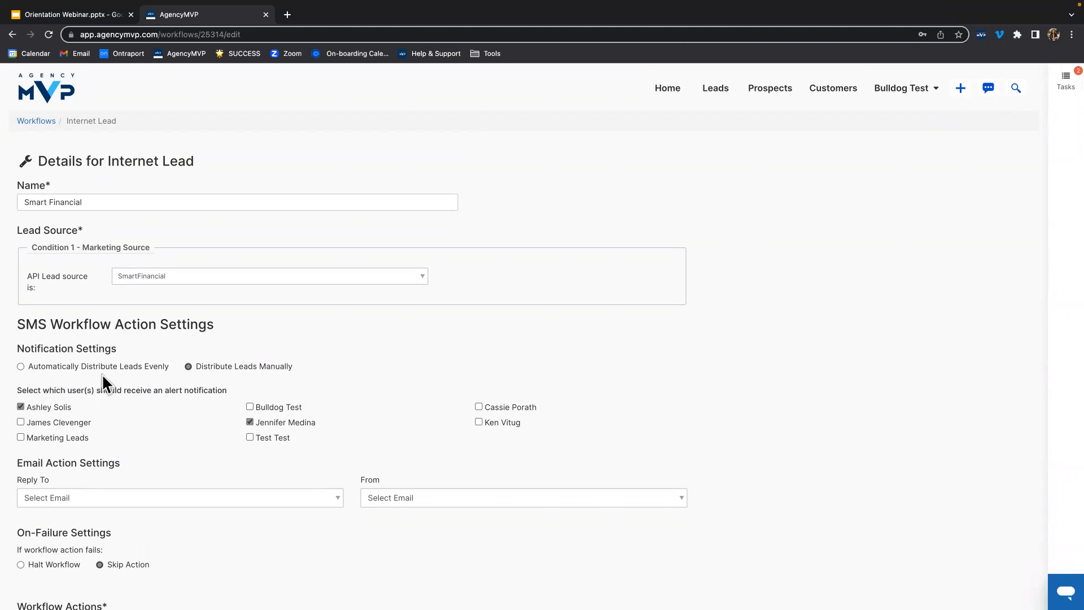
click(21, 367)
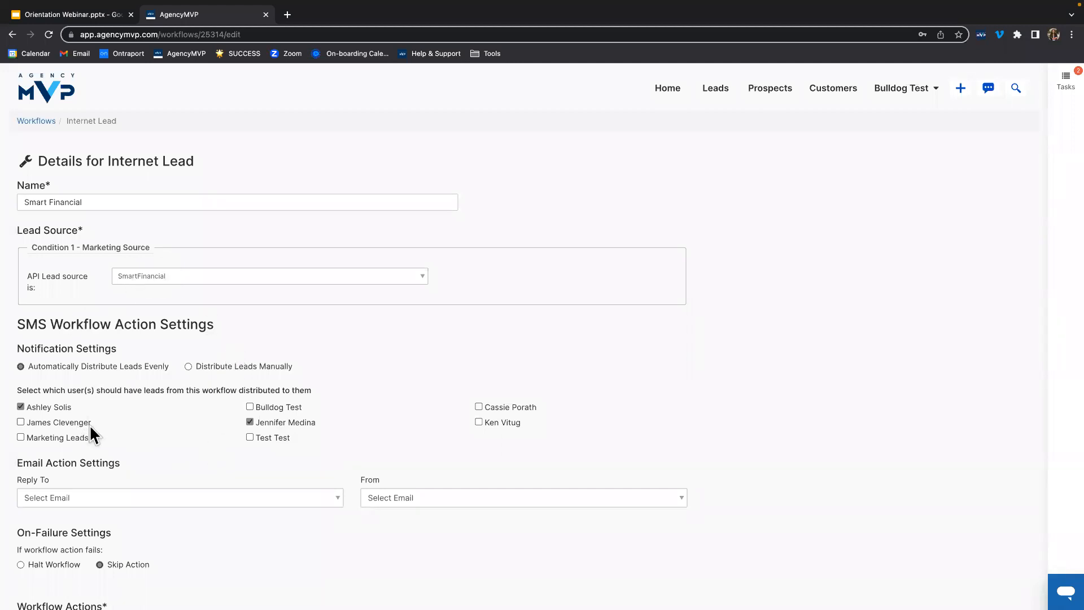
Step: Set the From email in the workflow's email action settings to the first listed team address
mouse_move(717, 96)
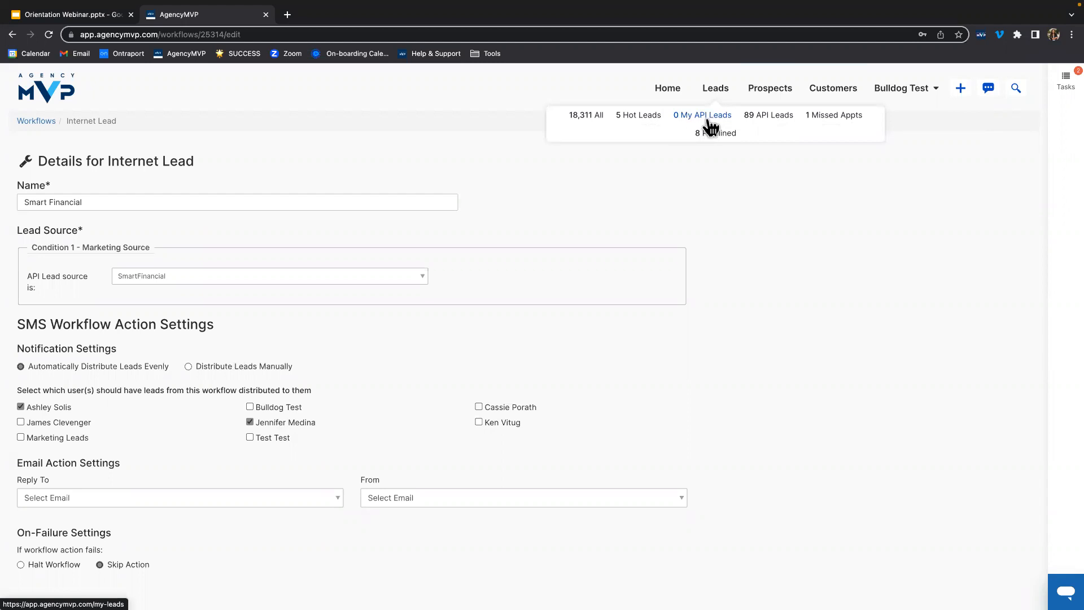
scroll(187, 374, down, 3)
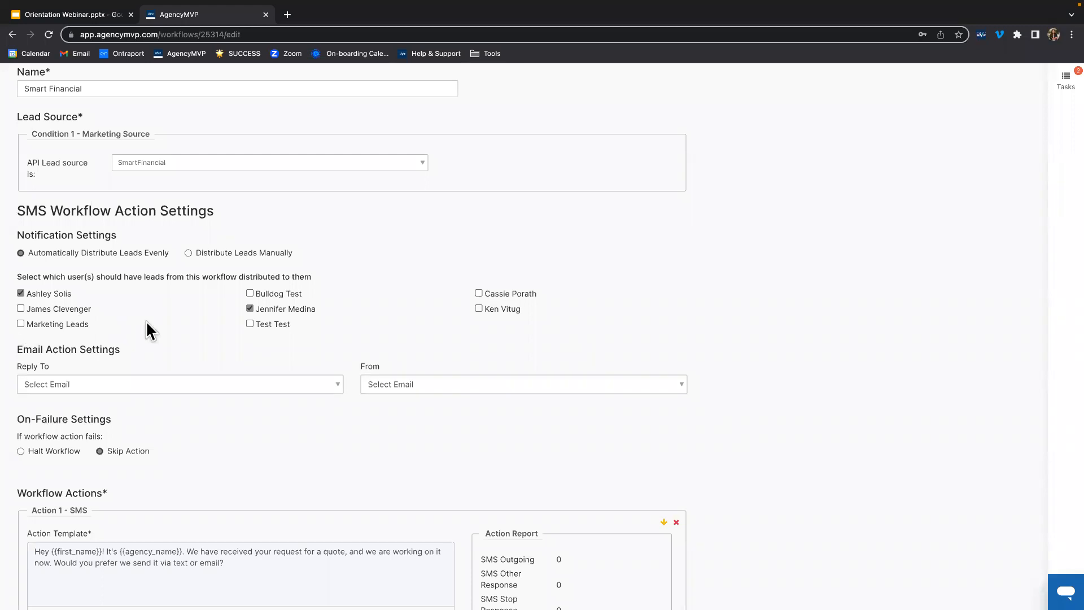
scroll(145, 320, down, 2)
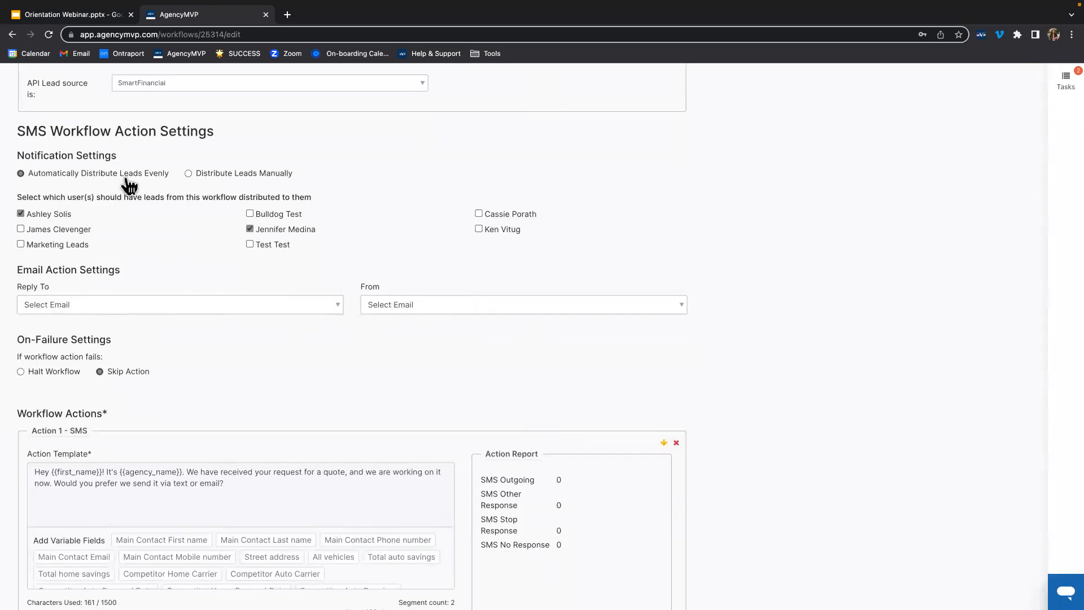
click(436, 308)
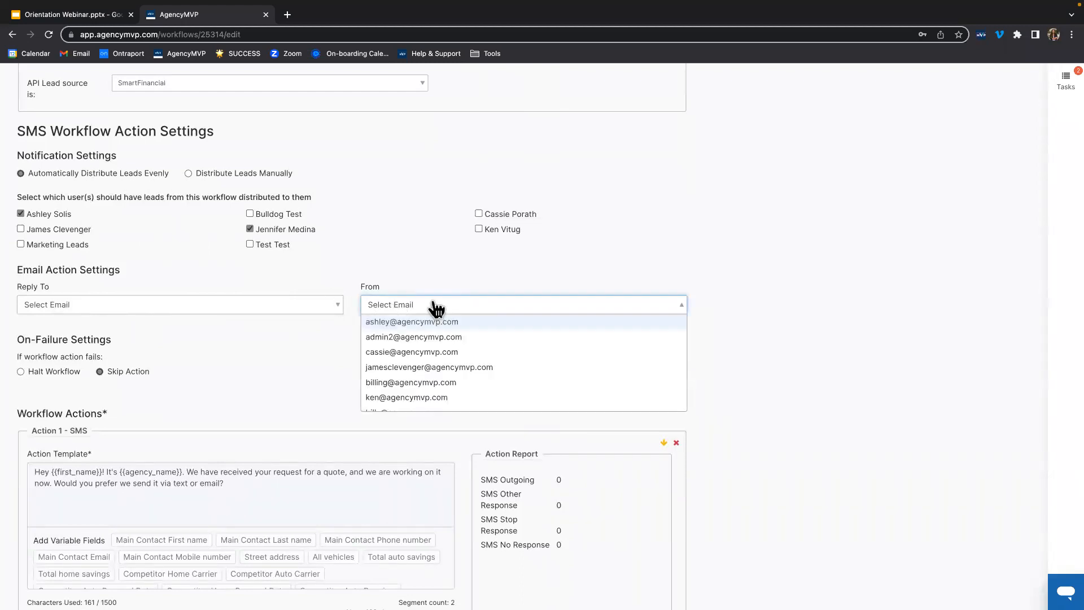
click(406, 323)
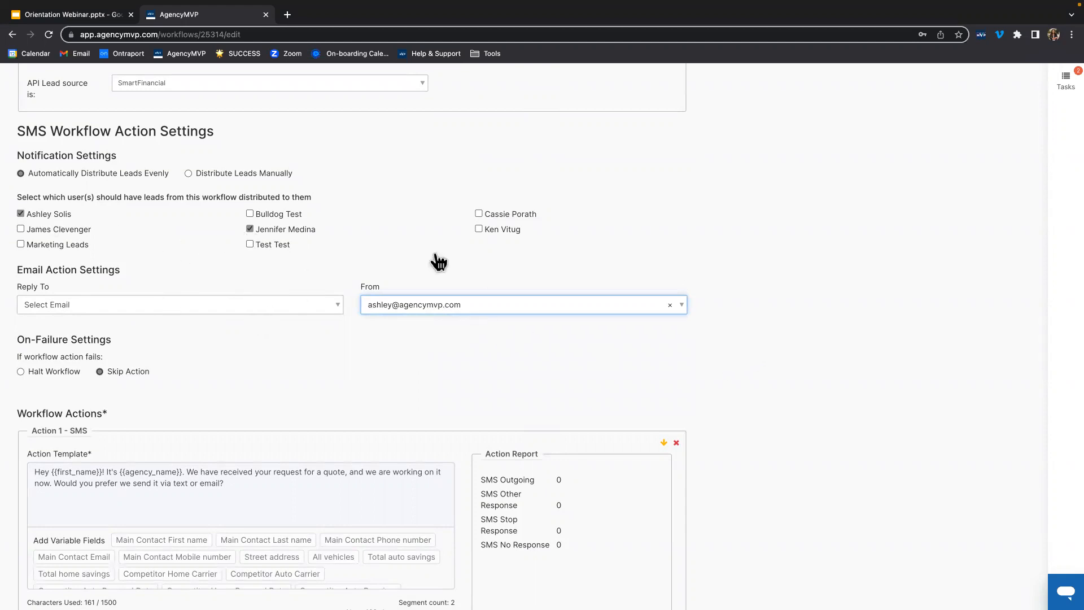
Step: Switch the notification settings to Distribute Leads Manually and check the available Reply To emails without choosing one
click(189, 174)
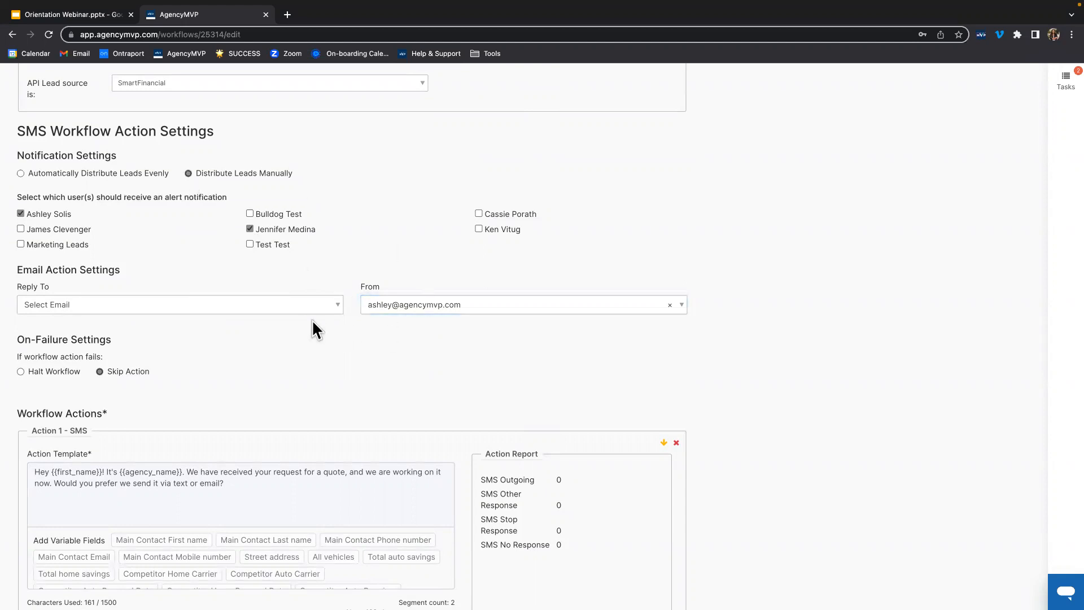
click(173, 308)
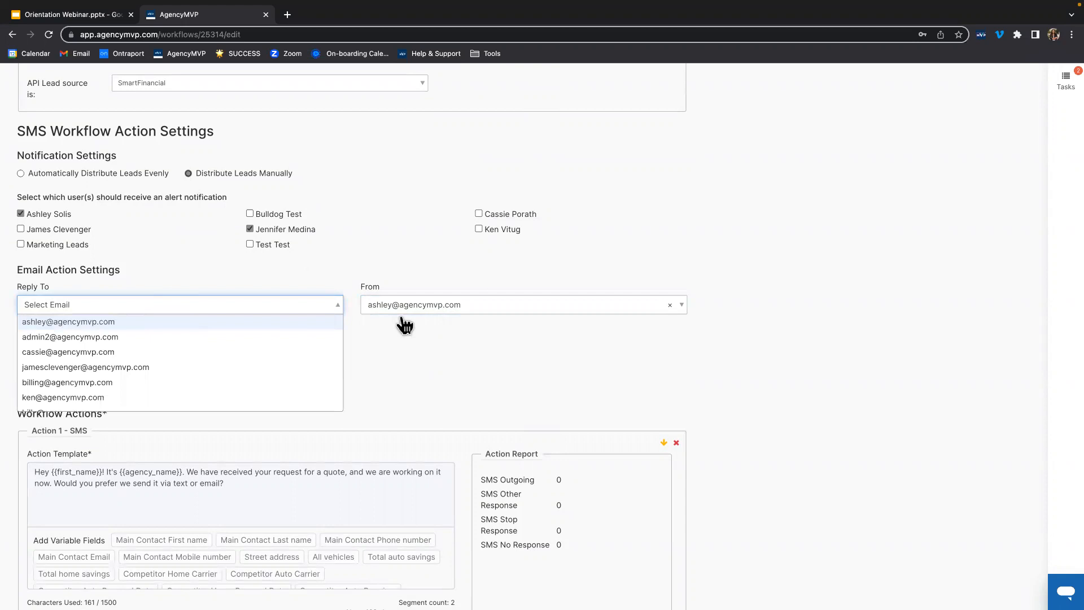
click(450, 346)
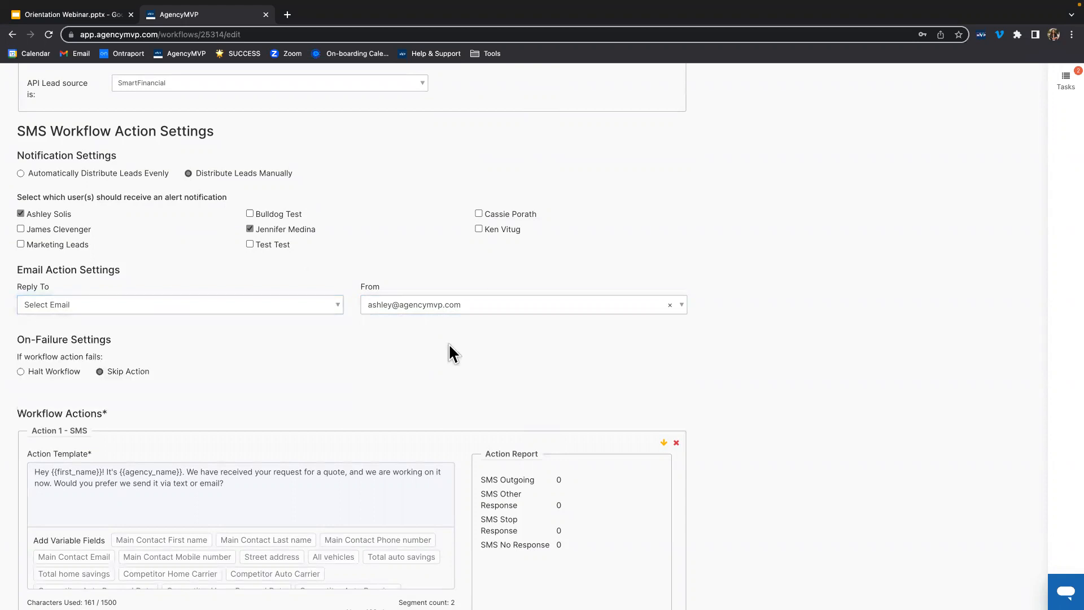
Step: Review the Action 1 SMS template with its variable fields and the driver and vehicle variables in the Action 2 email
scroll(449, 345, down, 3)
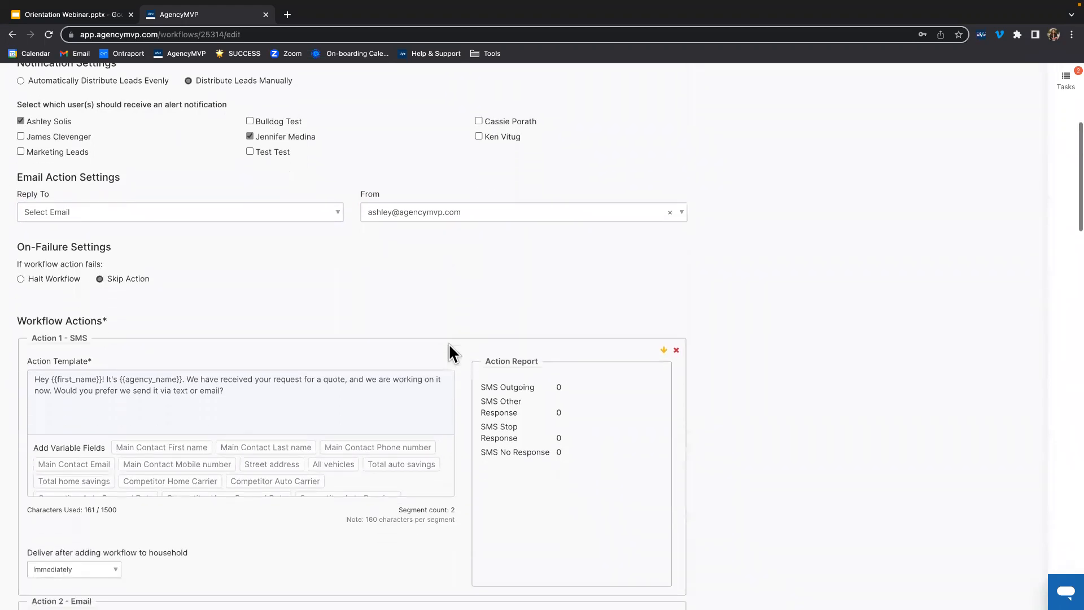
scroll(448, 341, down, 2)
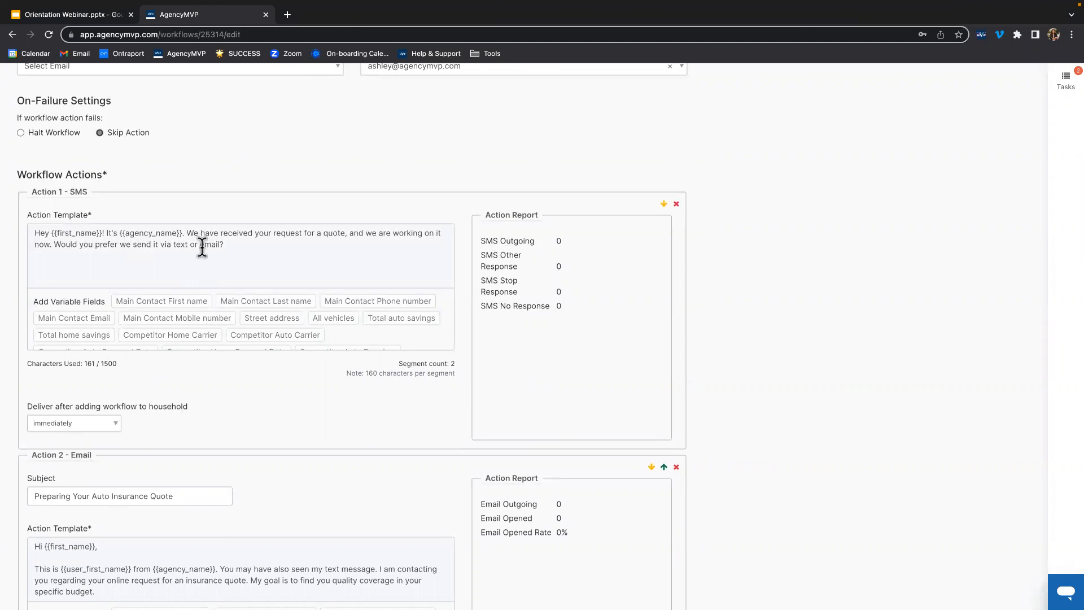
click(102, 234)
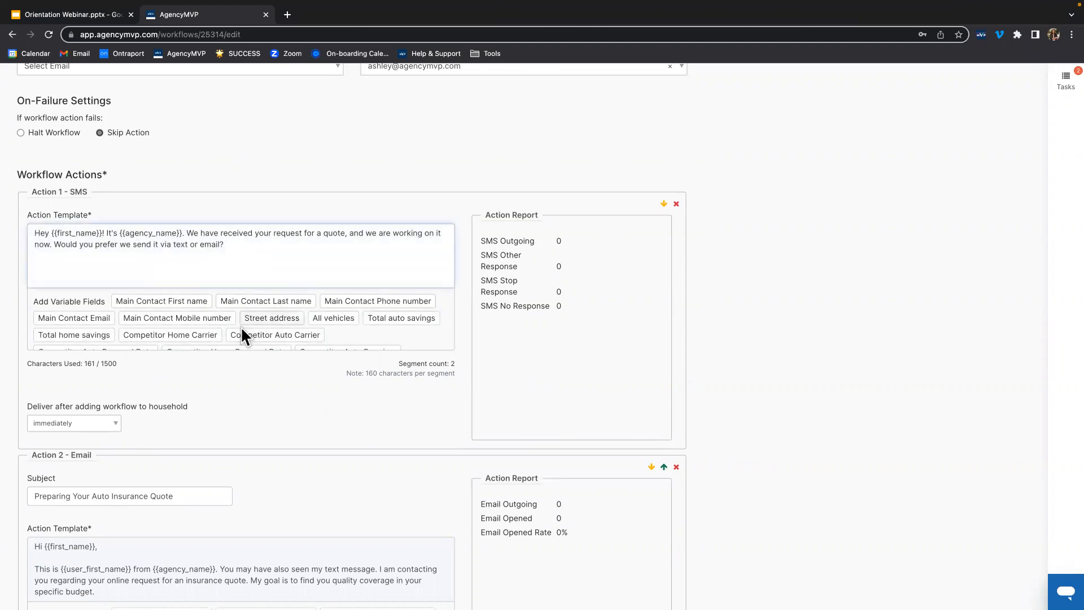
scroll(232, 316, down, 3)
scroll(236, 319, up, 2)
scroll(236, 320, down, 2)
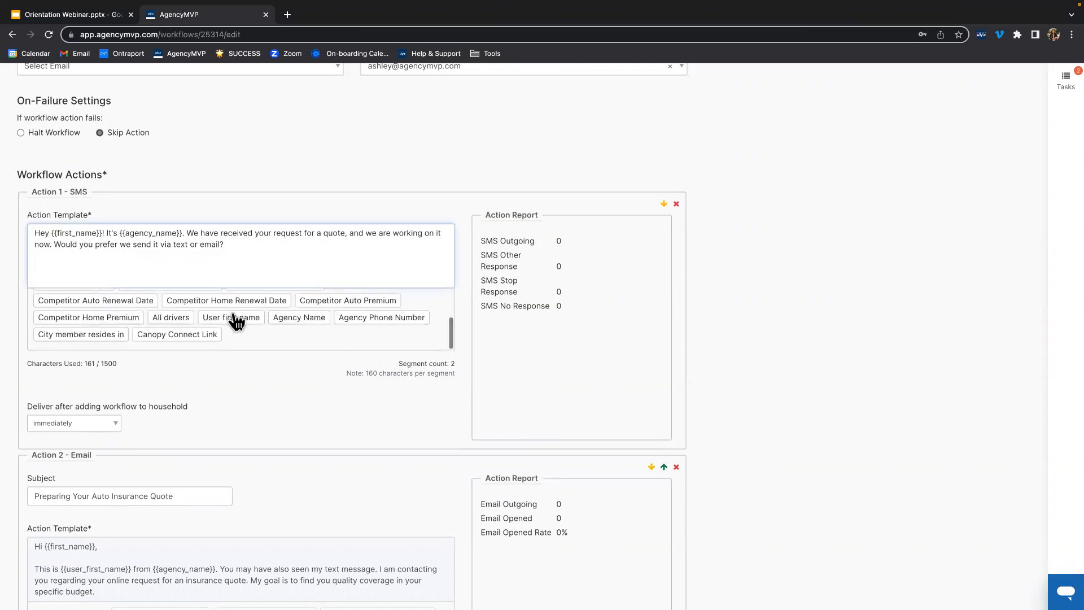
scroll(236, 319, up, 3)
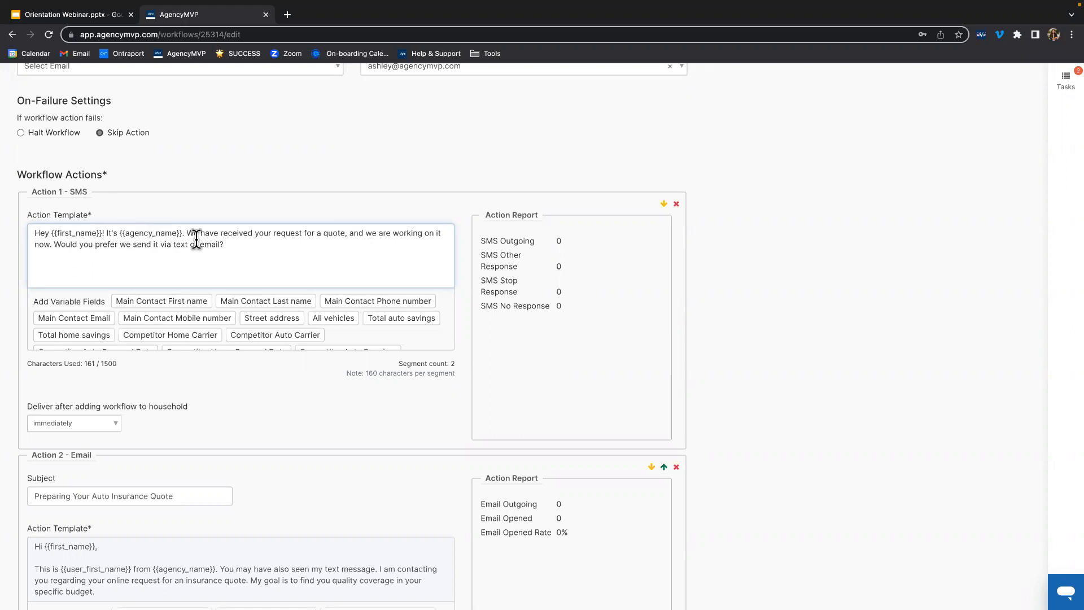
scroll(197, 239, down, 5)
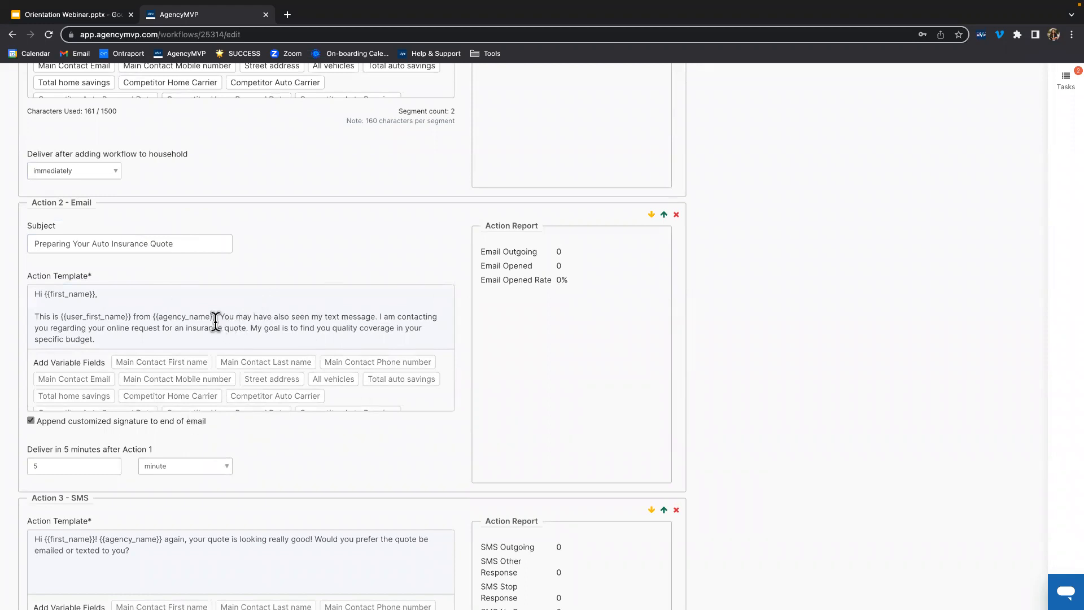
scroll(215, 320, down, 3)
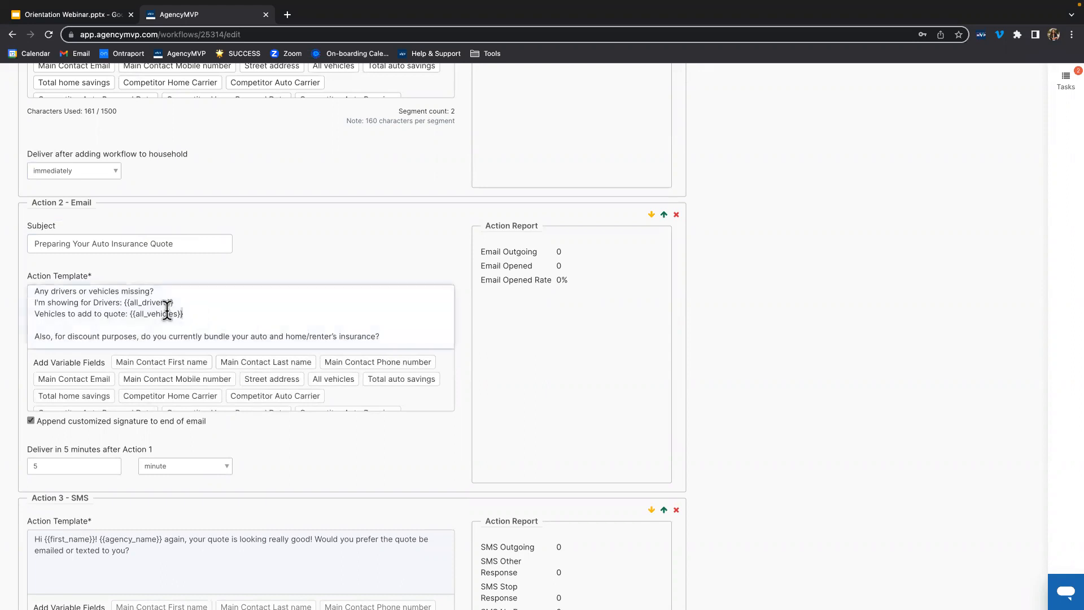
drag(185, 314, 120, 302)
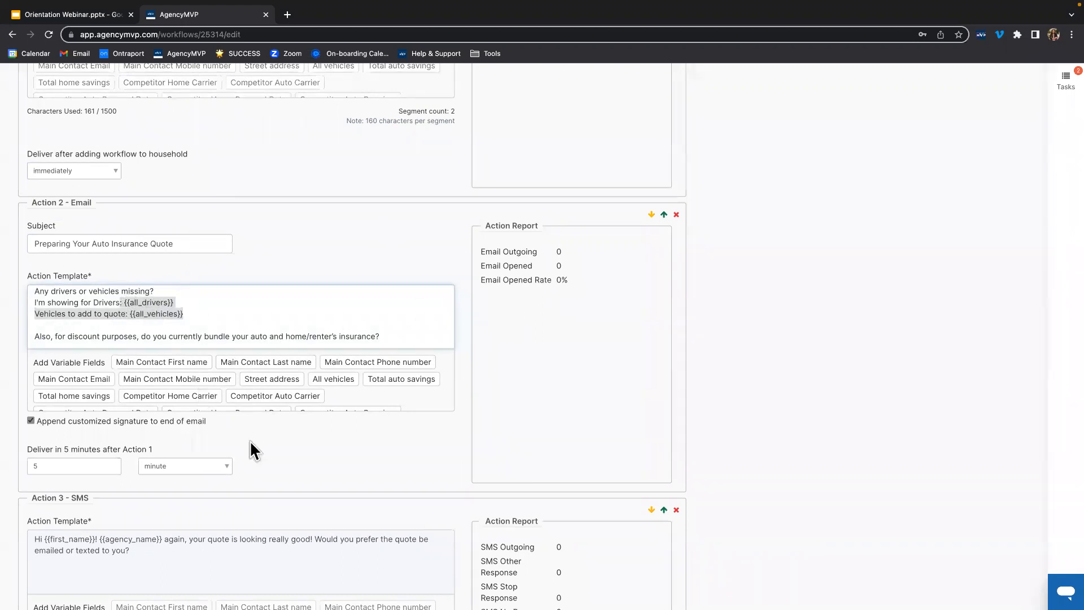
click(251, 317)
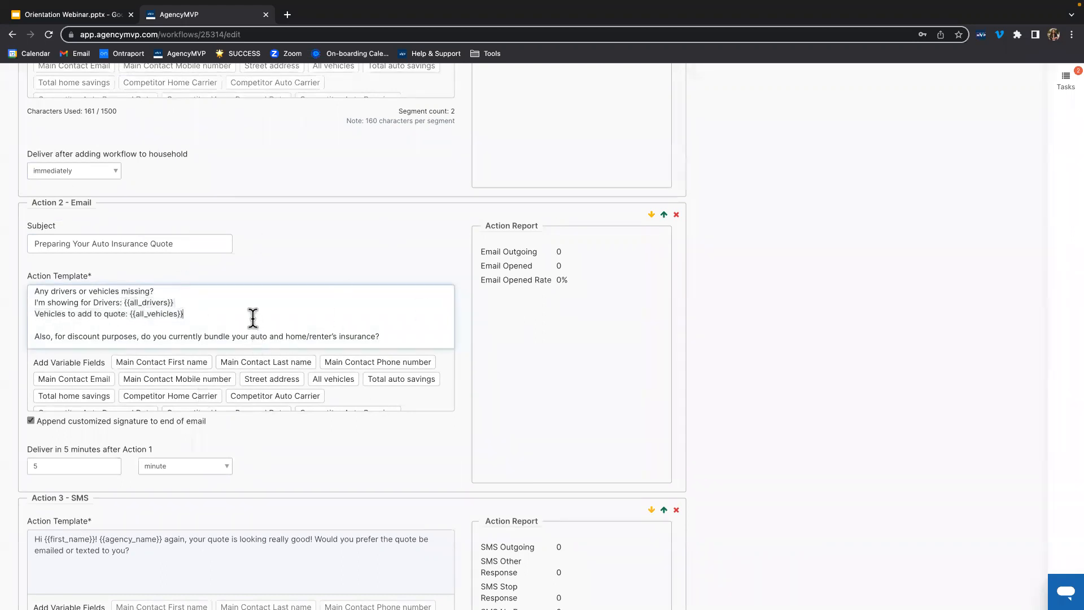
scroll(253, 317, up, 5)
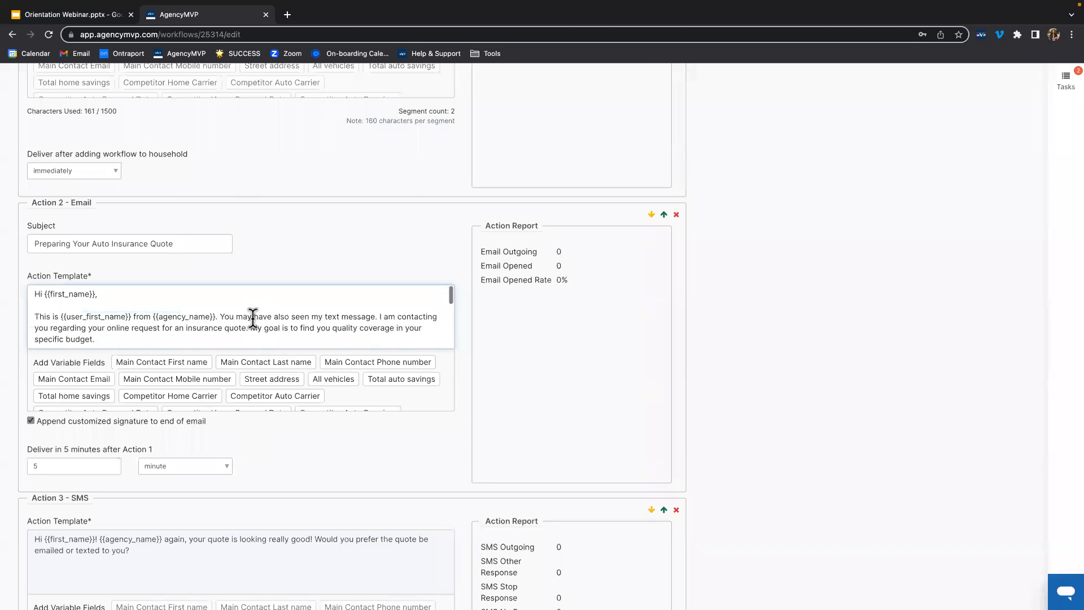
Step: Remove the word Auto from the Action 2 email subject so it reads Preparing Your Insurance Quote
click(109, 244)
key(BackSpace)
key(BackSpace)
key(BackSpace)
key(BackSpace)
key(BackSpace)
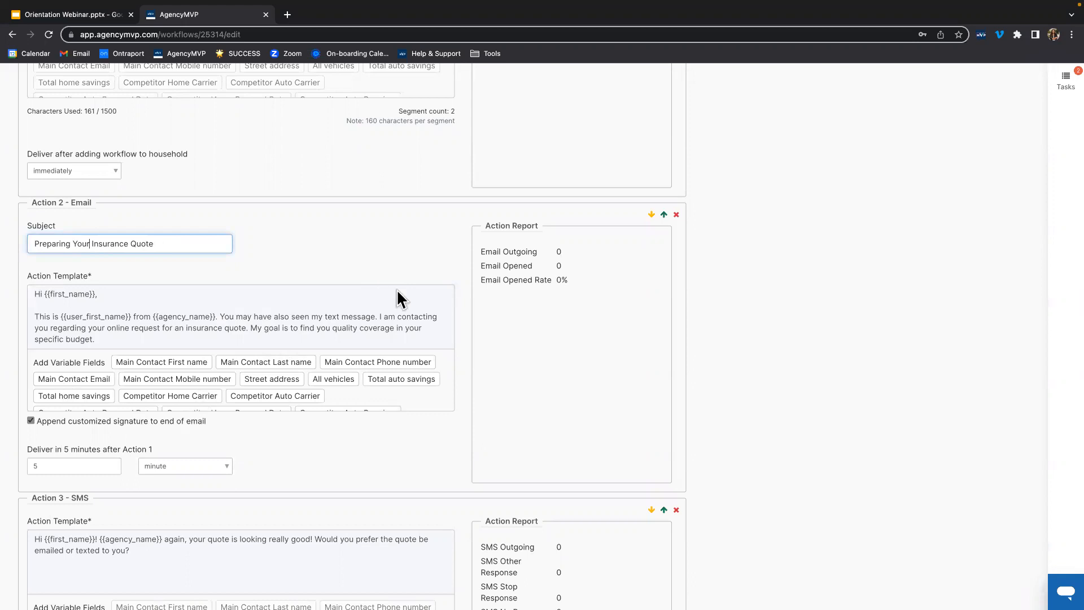
Step: Delete the three lines about missing drivers and vehicles, including their variables, from the Action 2 email template
scroll(281, 295, down, 3)
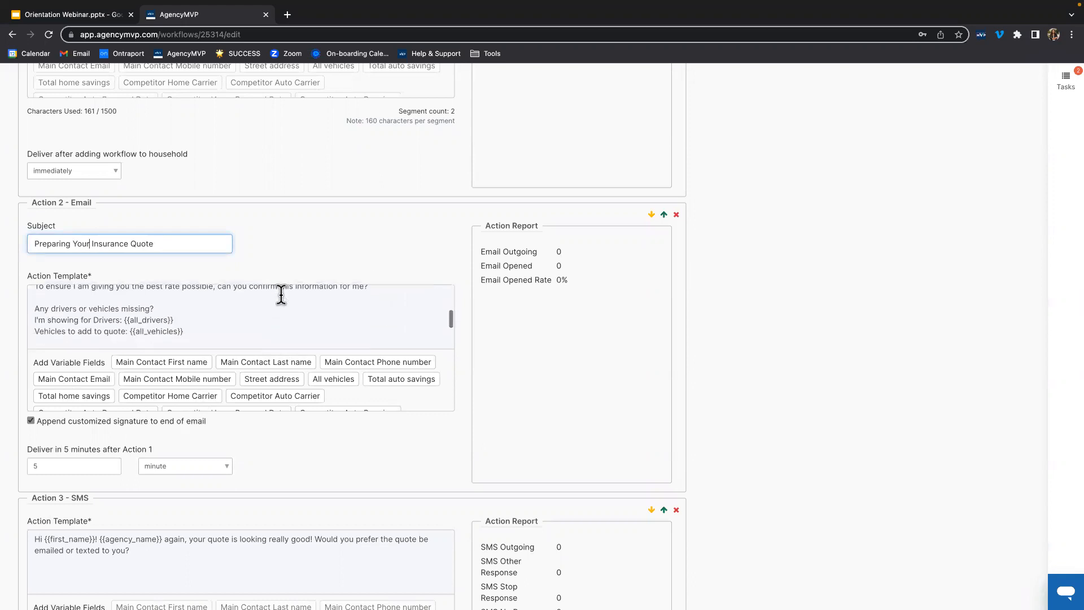
drag(188, 338, 25, 309)
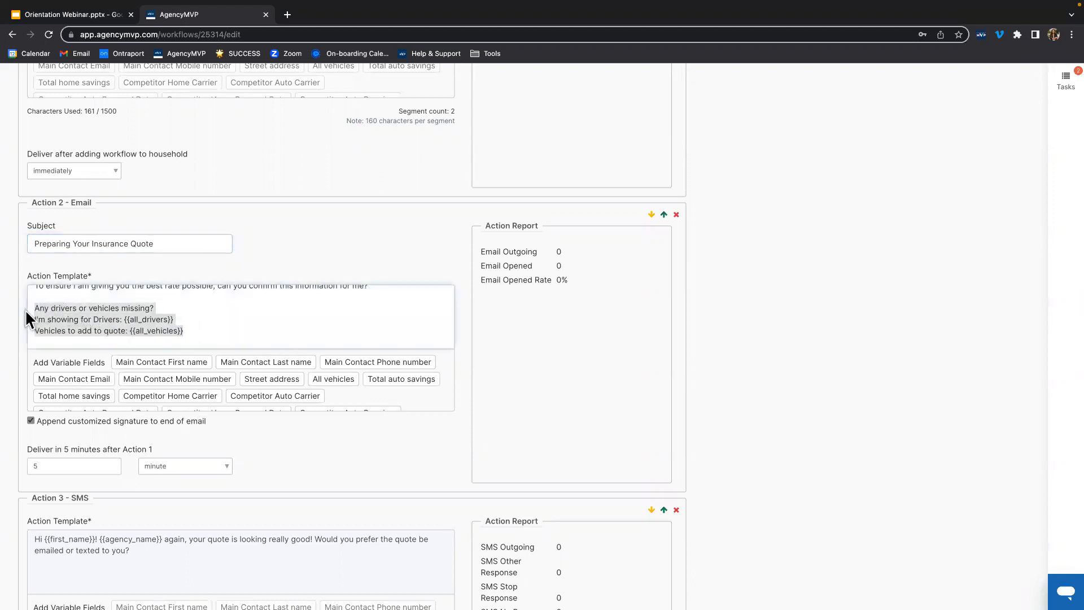
key(BackSpace)
key(BackSpace)
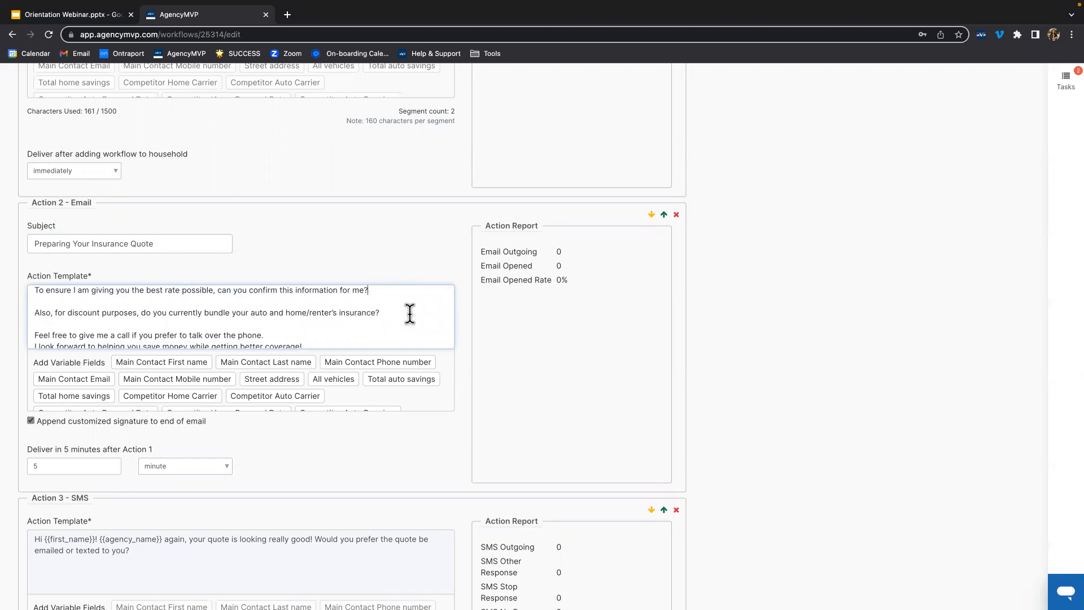
Step: Review the rest of the Action 2 email and the templates and delivery delays of the remaining actions through Action 7
scroll(408, 313, down, 2)
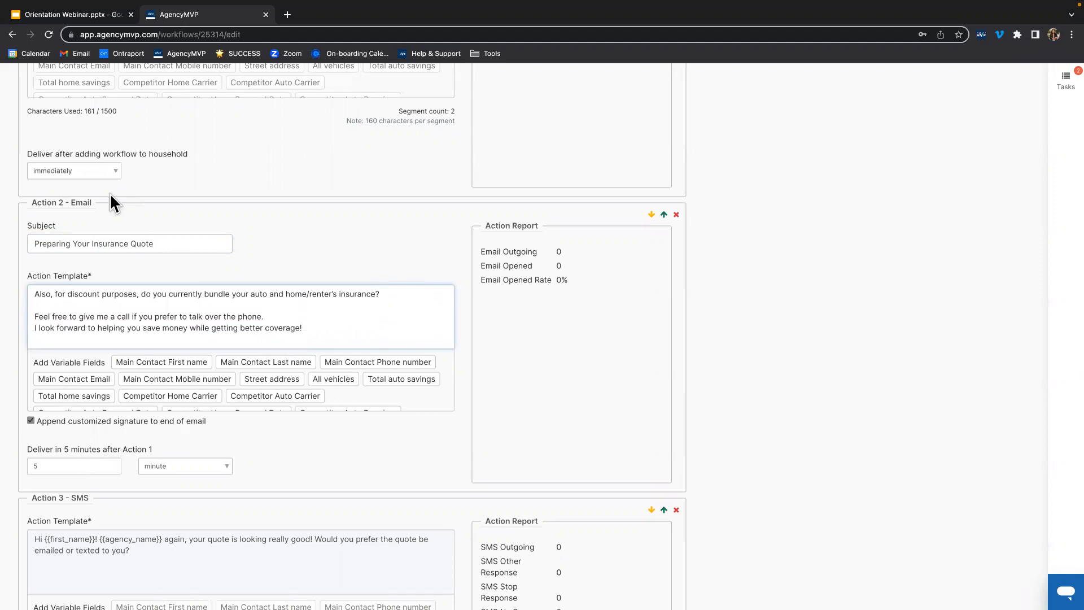
scroll(380, 391, down, 1)
scroll(380, 391, down, 5)
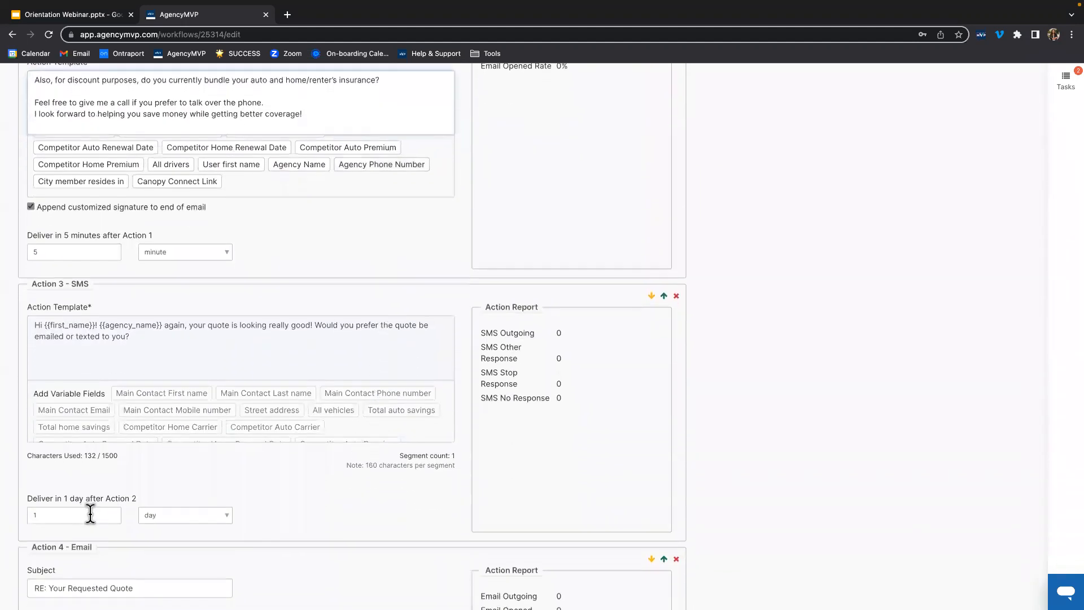
scroll(333, 469, down, 9)
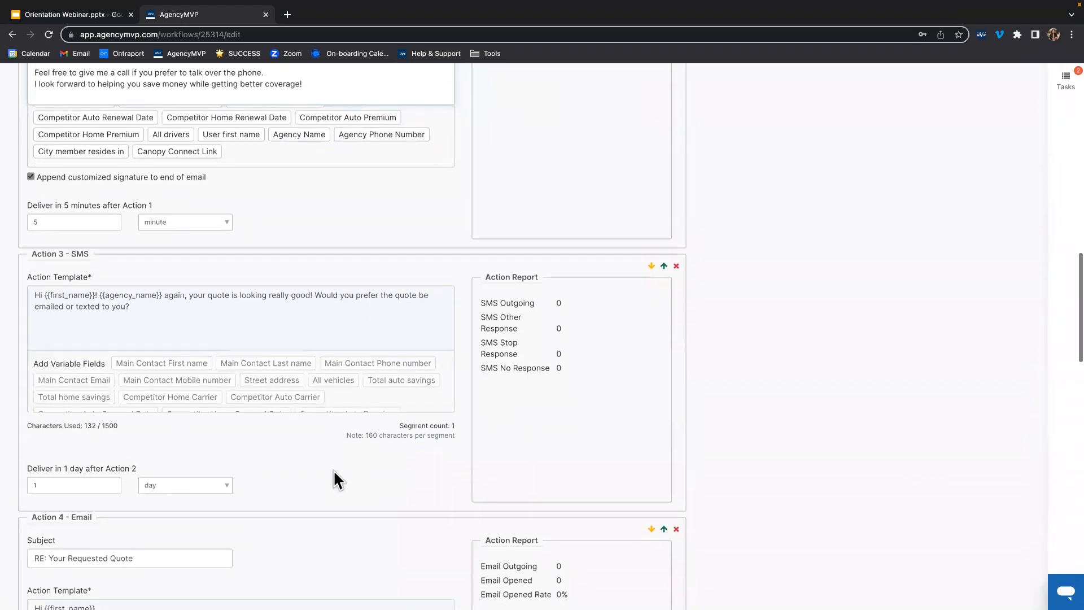
scroll(333, 471, down, 8)
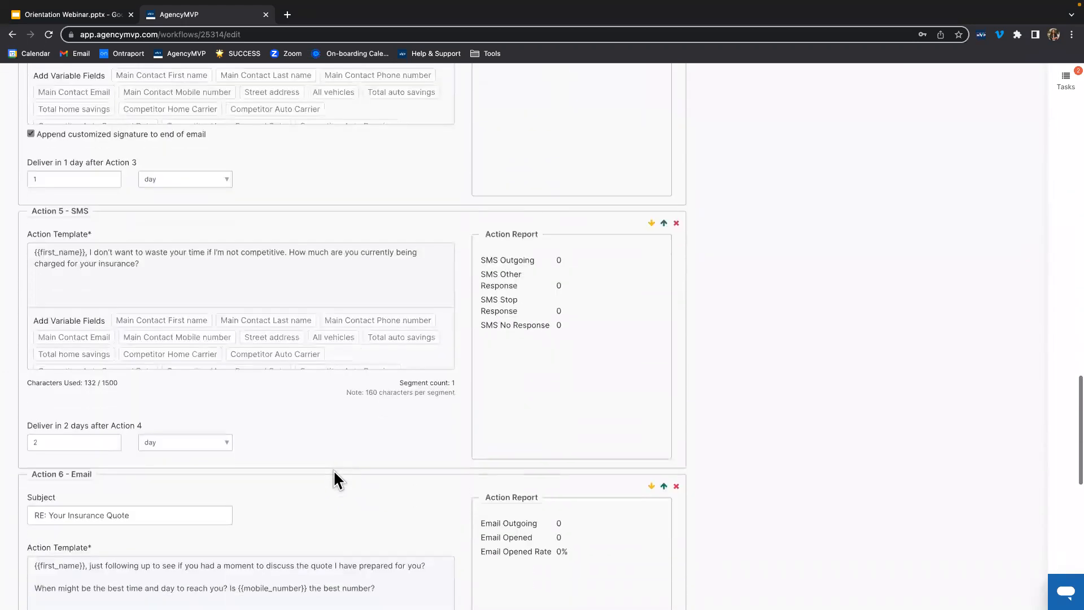
scroll(333, 470, down, 7)
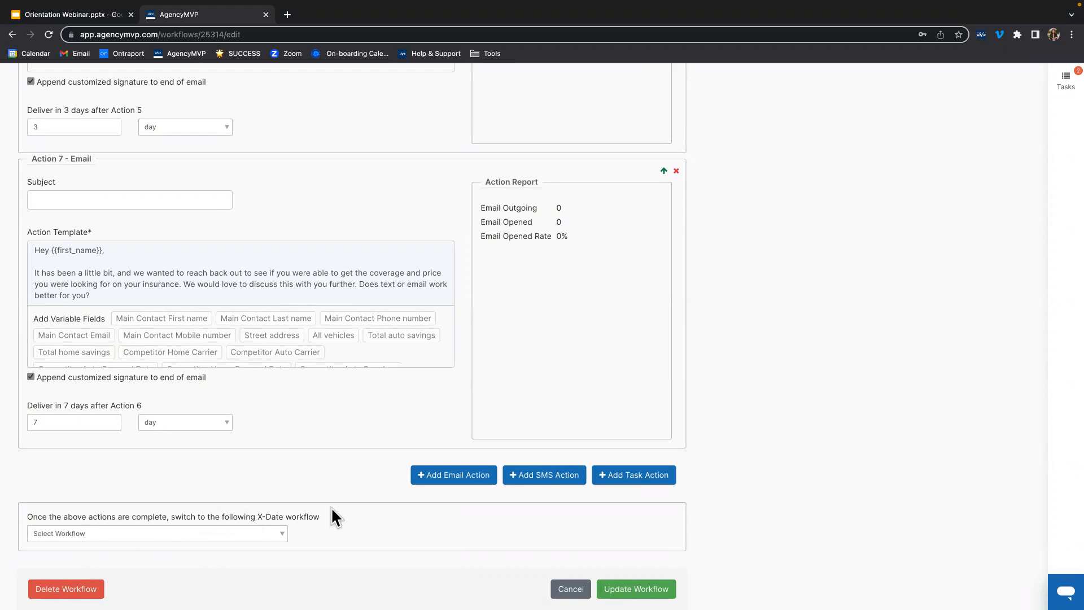
scroll(332, 509, up, 1)
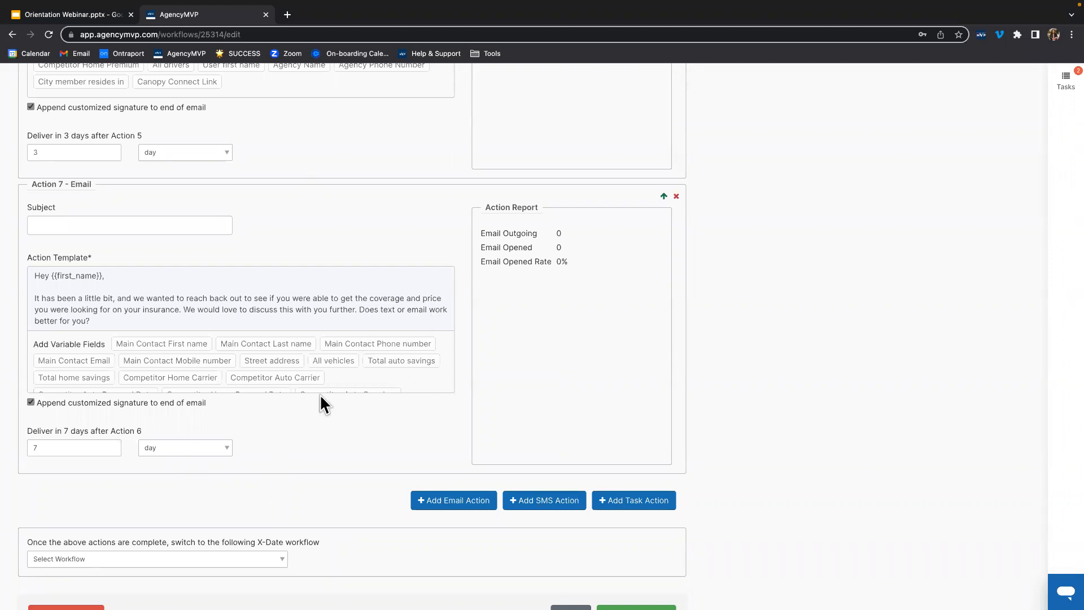
scroll(320, 395, down, 1)
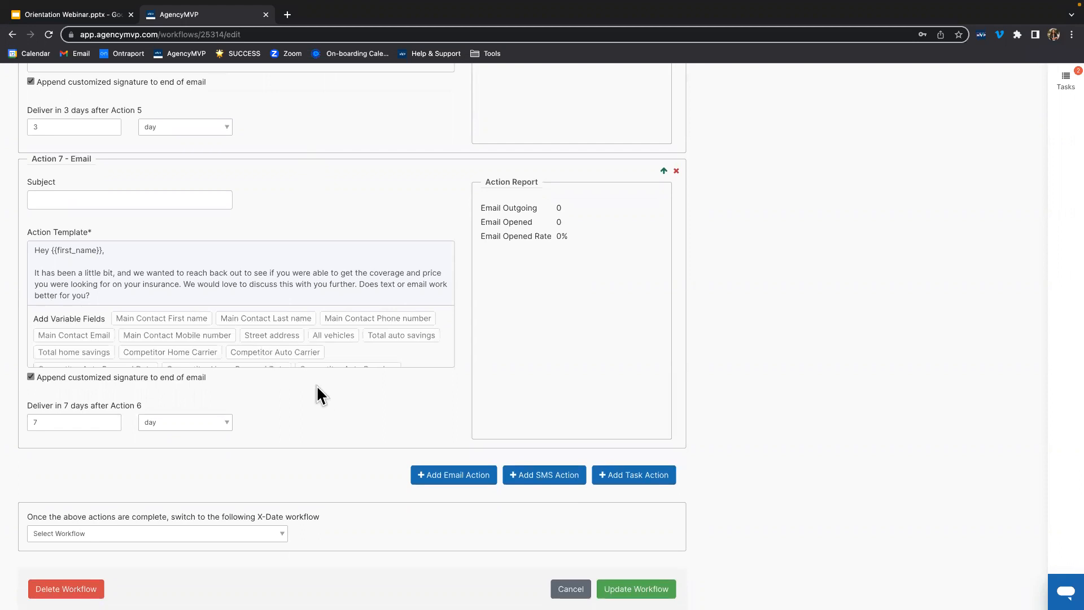
Step: Set the X-Date workflow that follows the completed actions to the first Auto X-Date No Contact entry
click(275, 541)
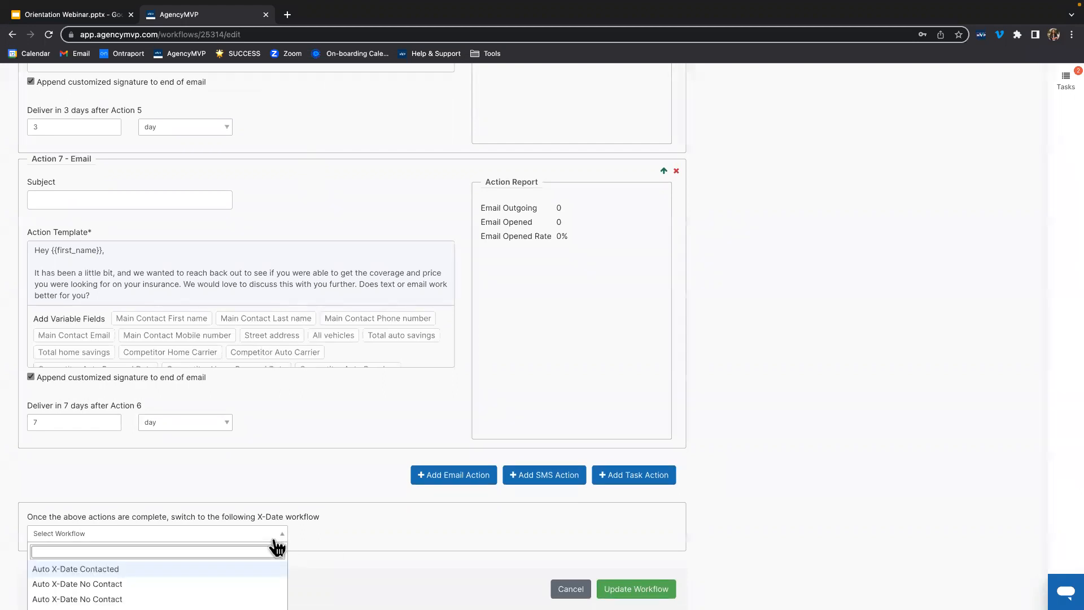
scroll(276, 545, down, 1)
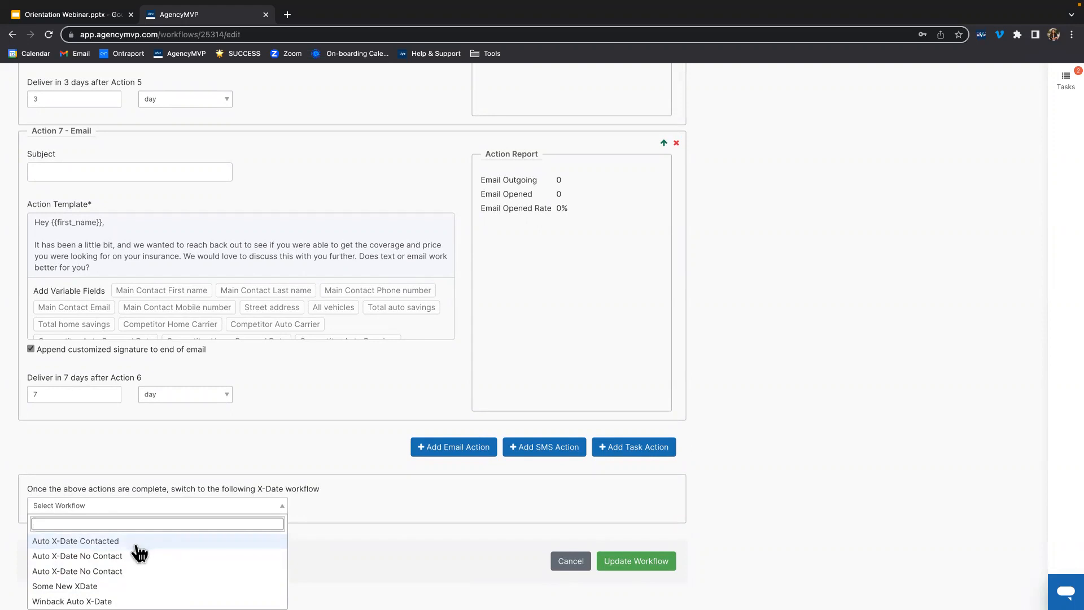
click(103, 556)
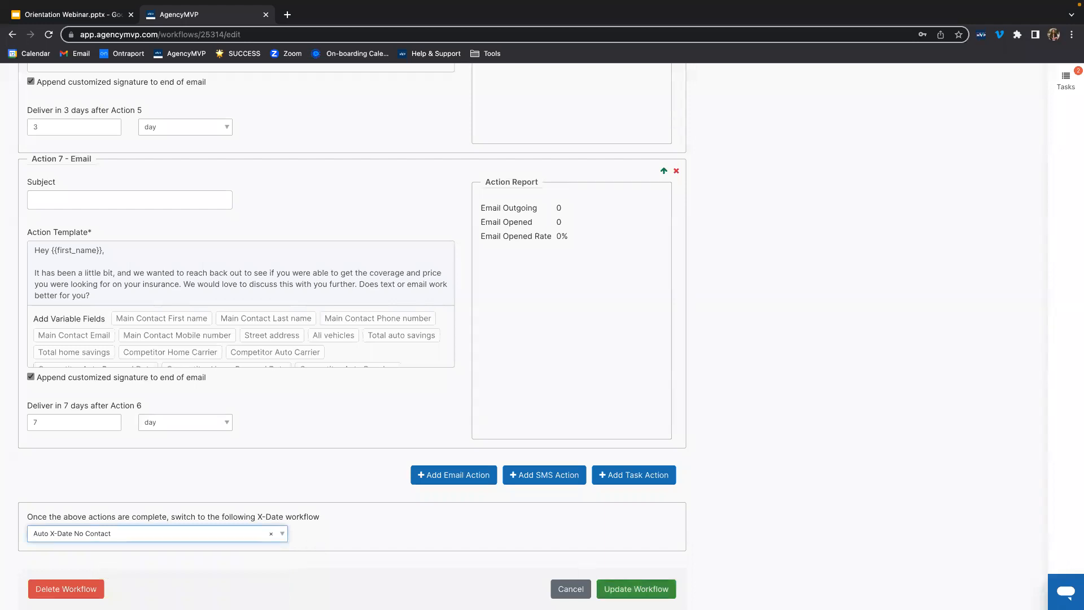
click(119, 534)
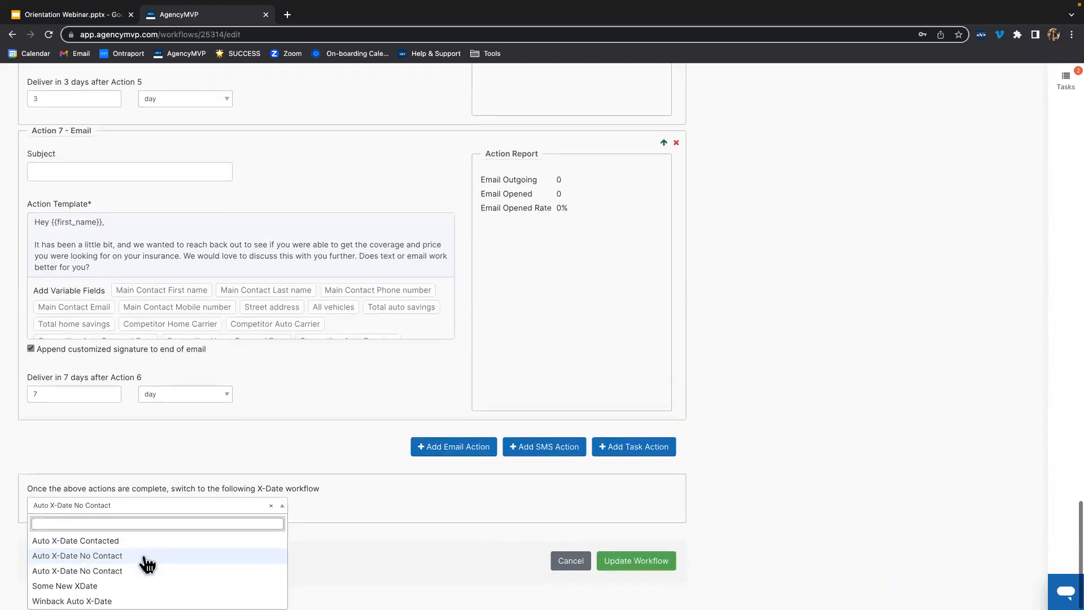
scroll(147, 563, up, 3)
scroll(246, 554, down, 3)
click(386, 545)
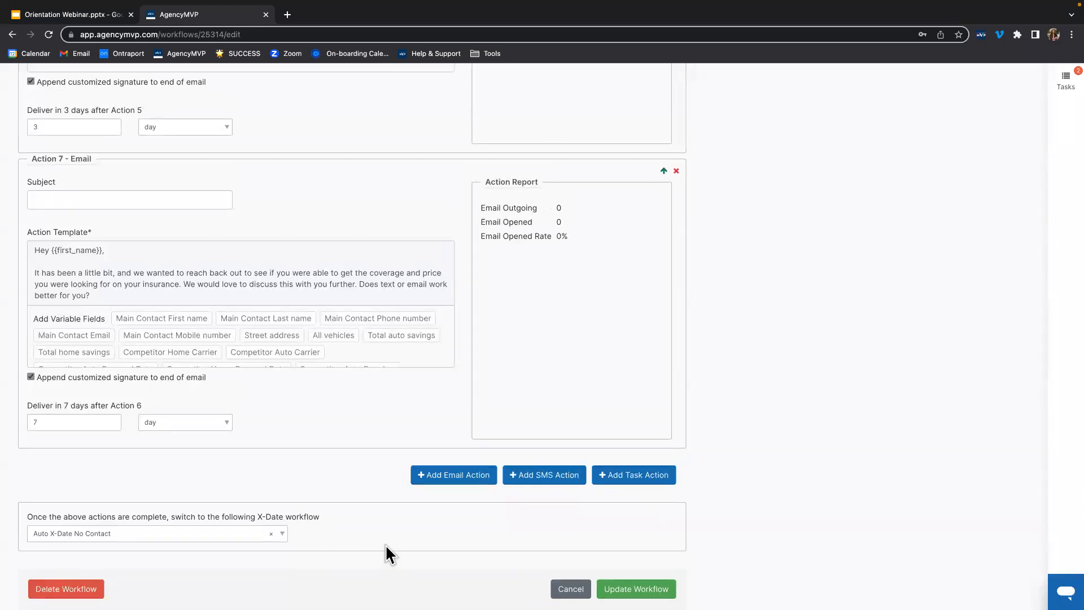
Step: Delete the Internet Lead workflow being edited and confirm the deletion
click(102, 588)
click(622, 160)
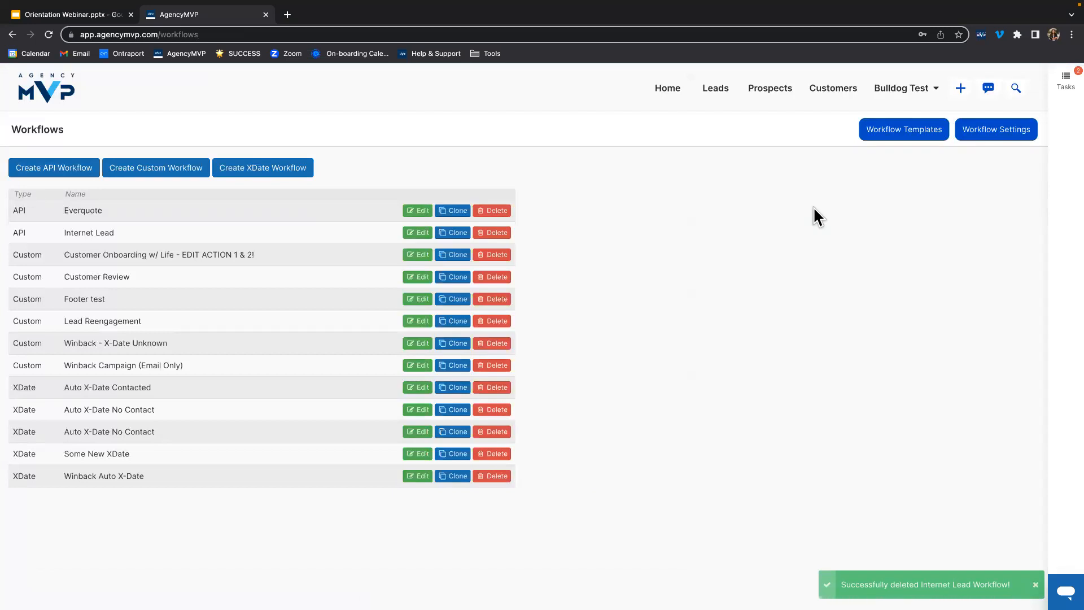
Step: Create a new workflow from the Home X-Date No Contact default template and dismiss the reminder
click(895, 137)
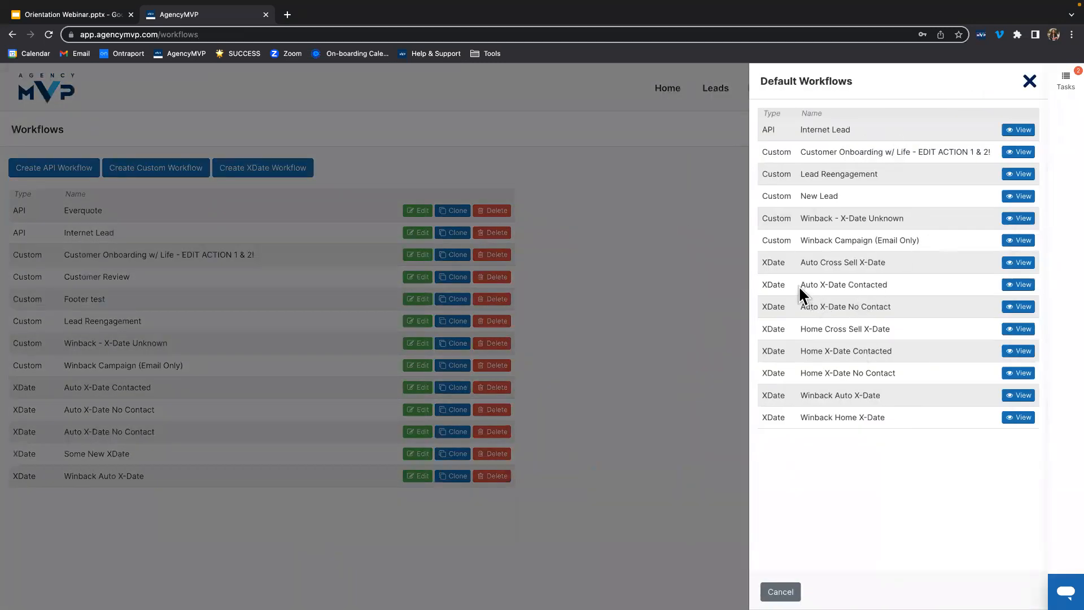
drag(796, 308, 898, 309)
drag(792, 374, 907, 377)
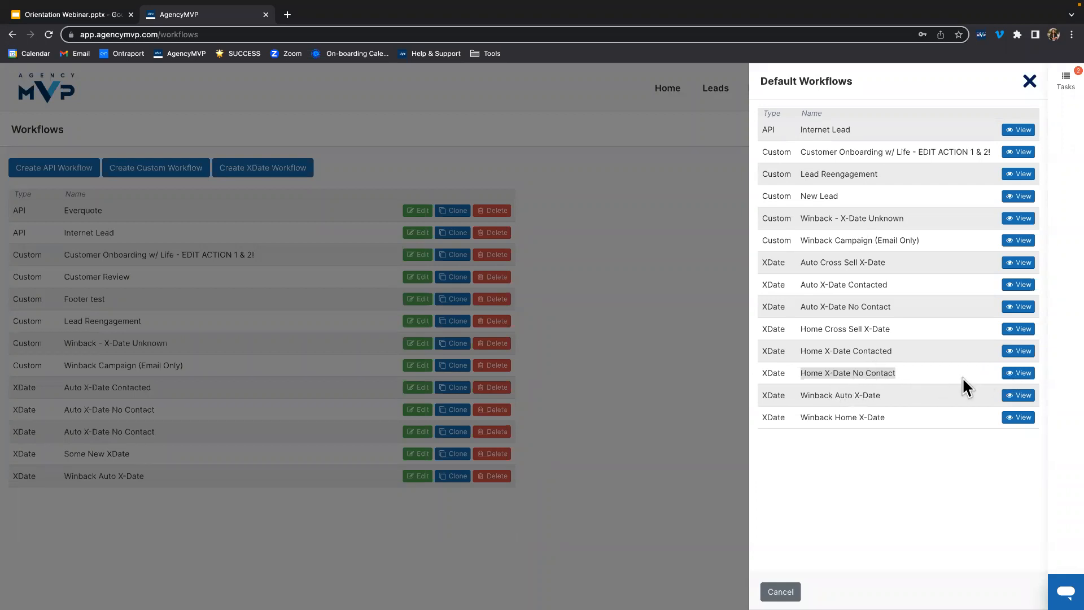
click(1019, 374)
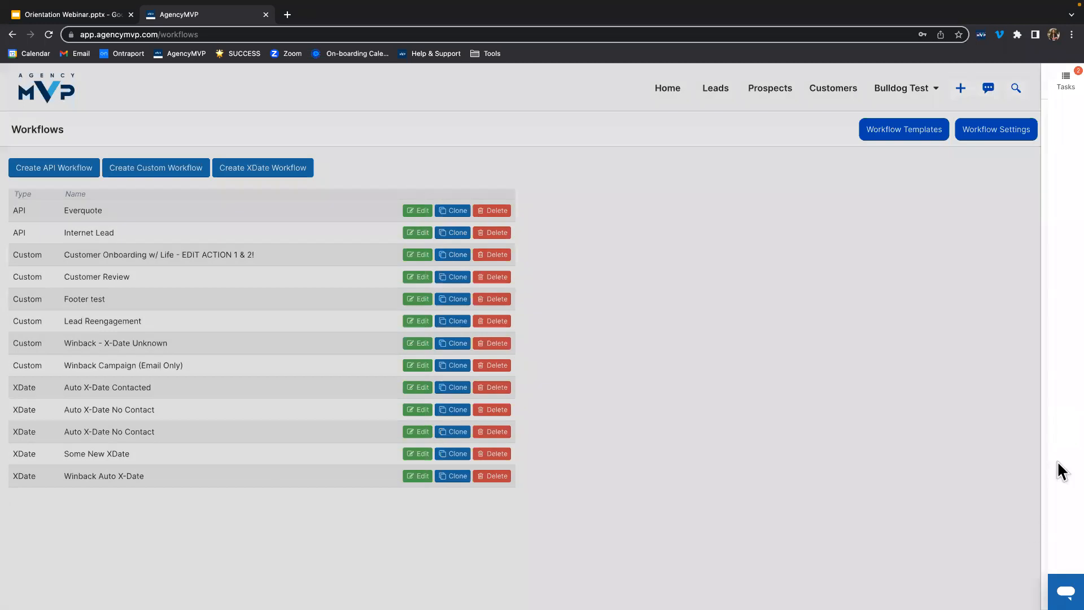
click(992, 591)
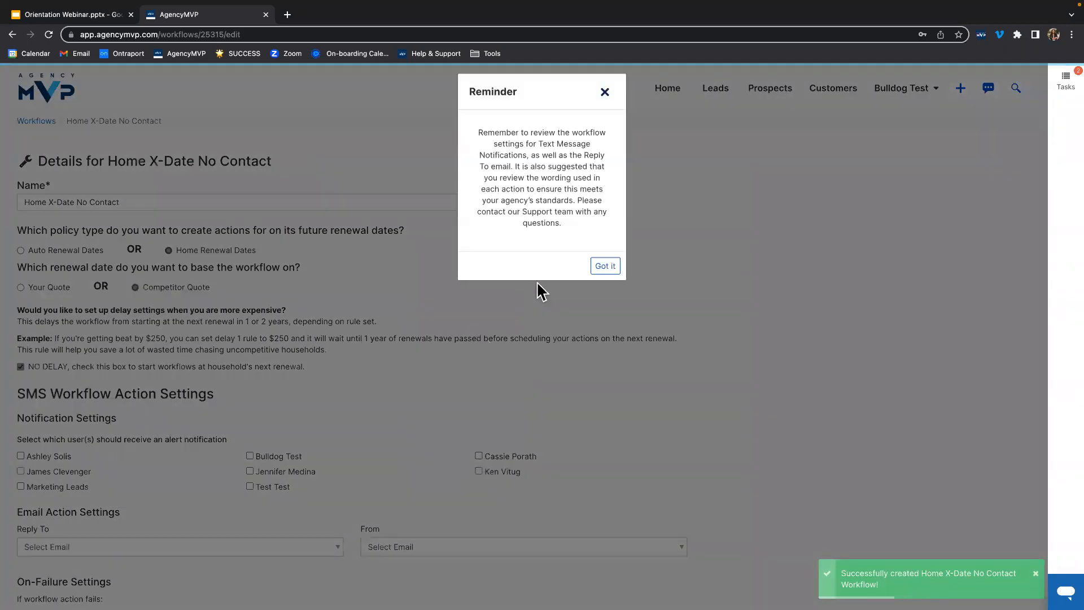
click(605, 266)
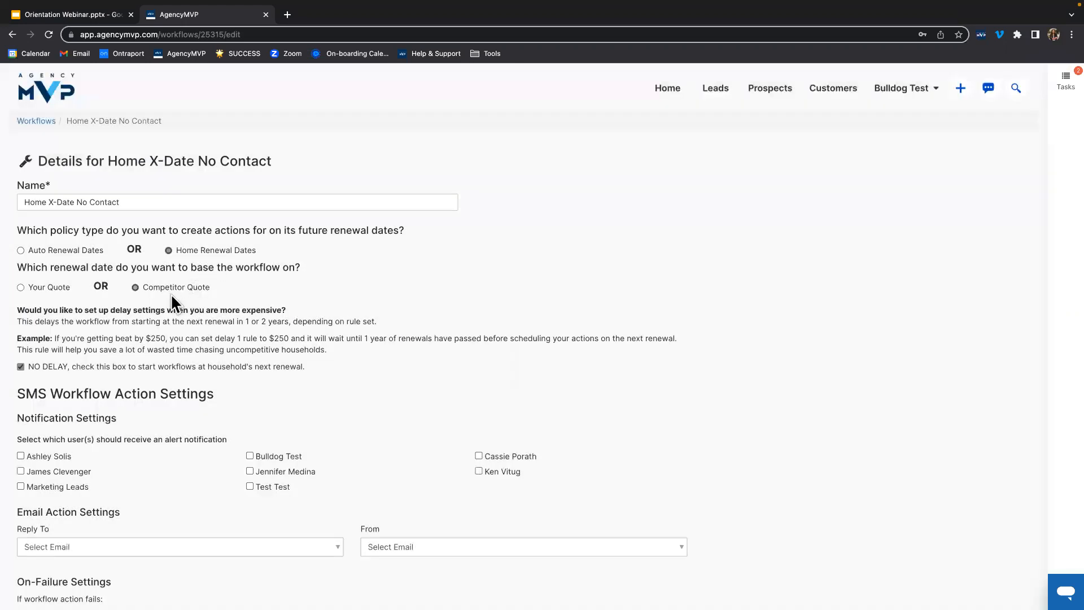
Step: Review the Home X-Date No Contact workflow's settings and its actions through Action 7, and save the workflow
scroll(170, 293, down, 3)
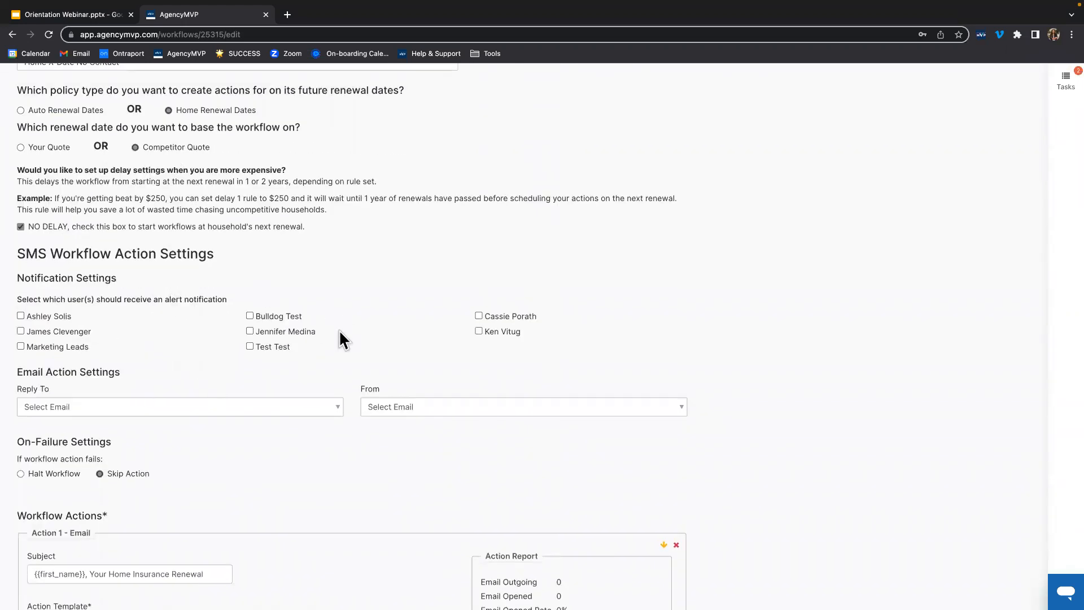
scroll(339, 331, down, 1)
scroll(309, 387, down, 4)
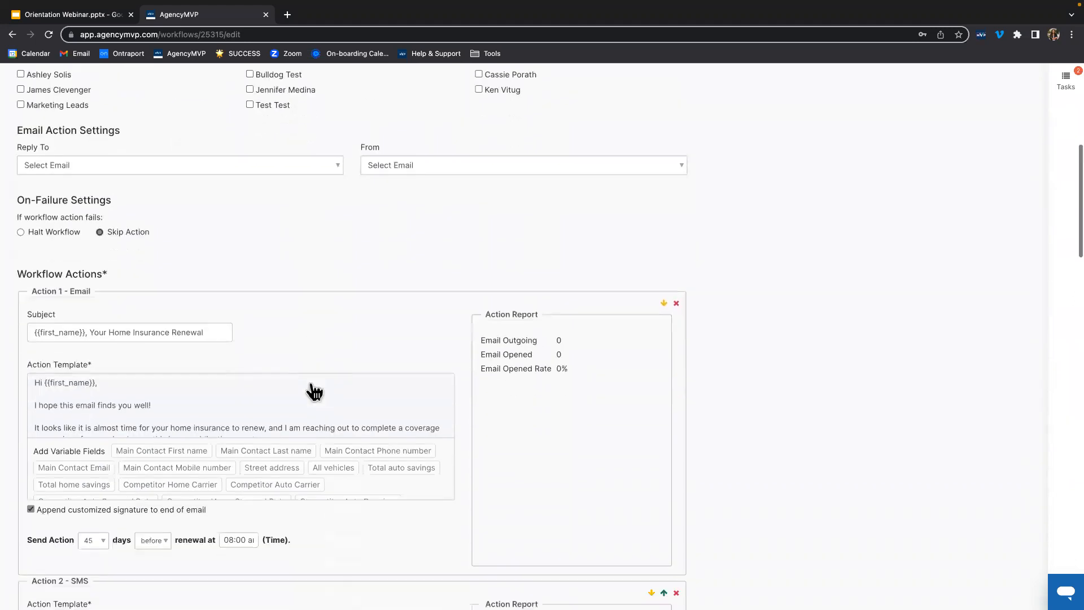
scroll(314, 390, down, 3)
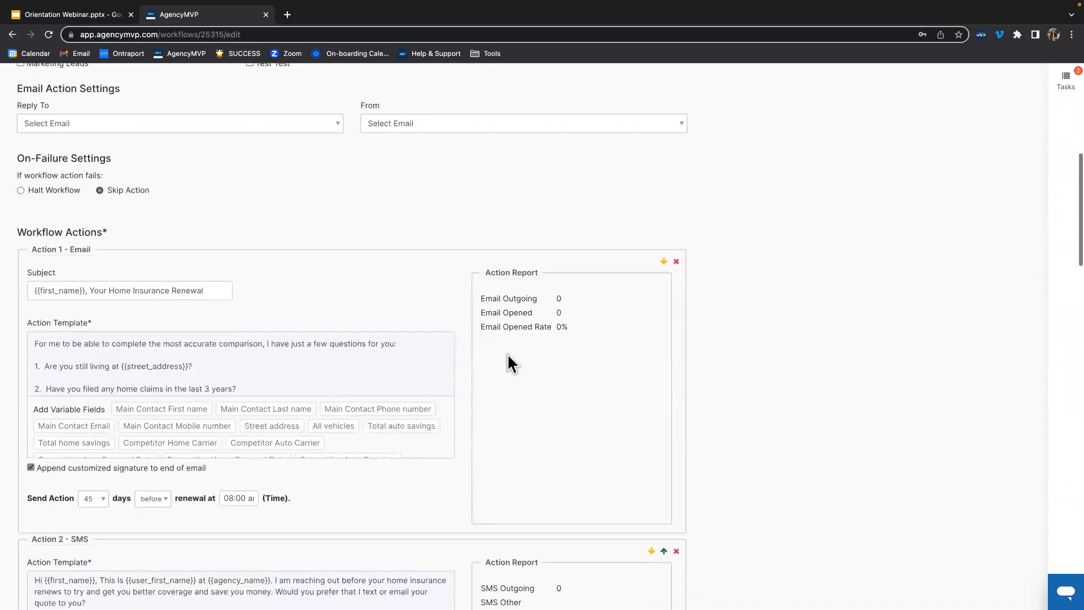
scroll(507, 353, down, 1)
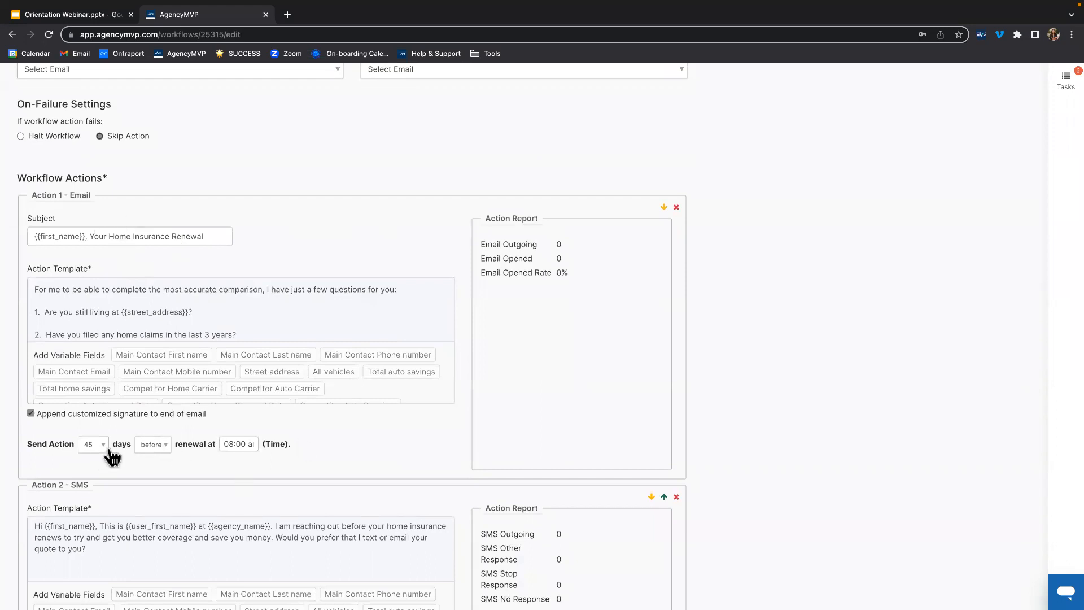
scroll(320, 436, down, 1)
scroll(321, 436, down, 3)
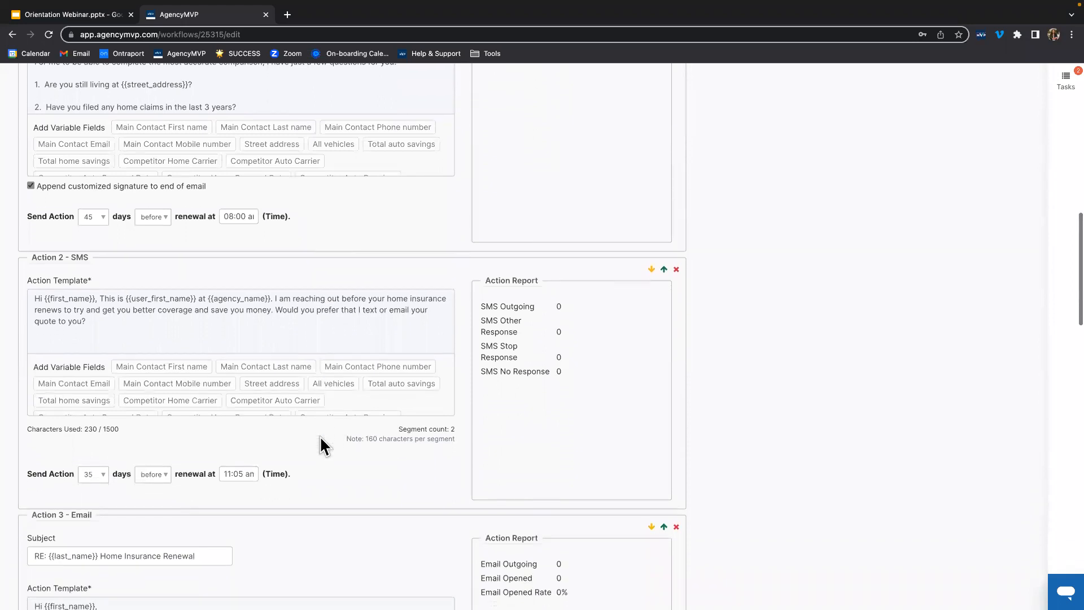
scroll(300, 490, down, 15)
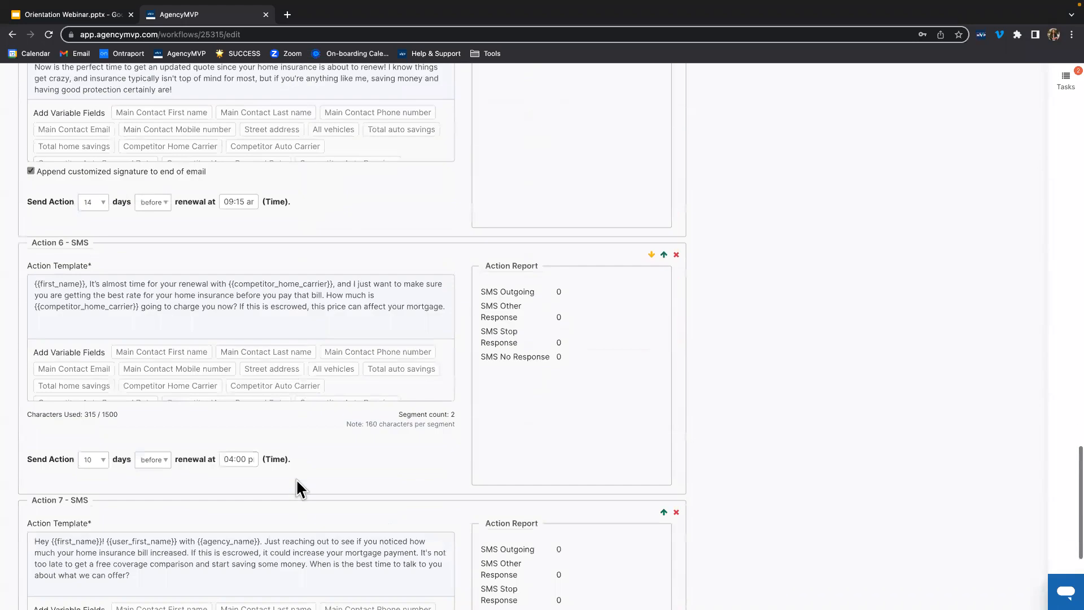
scroll(300, 489, down, 3)
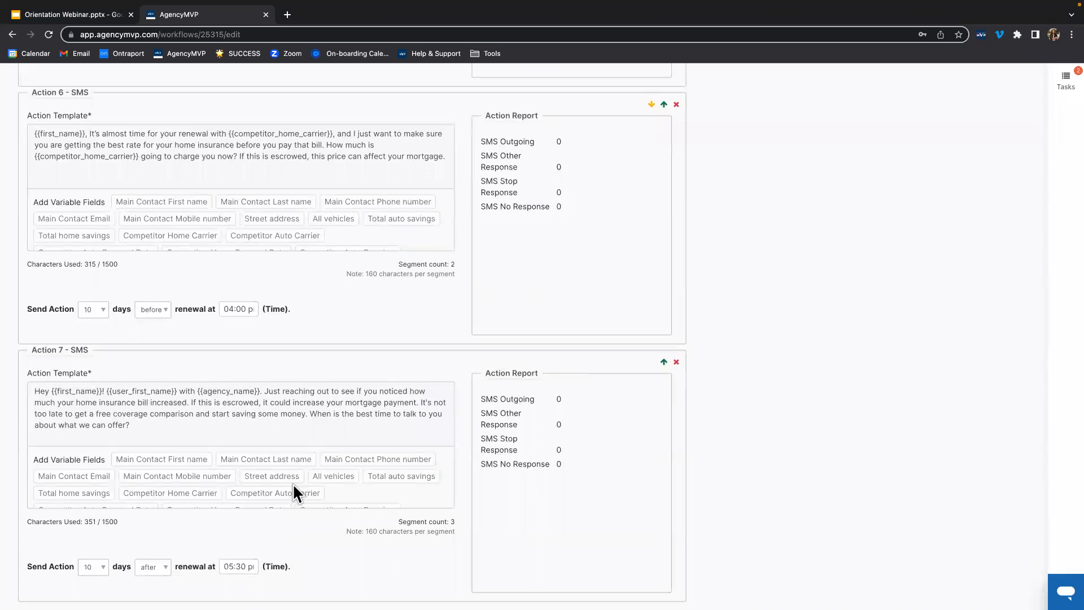
scroll(338, 500, down, 3)
scroll(844, 446, down, 2)
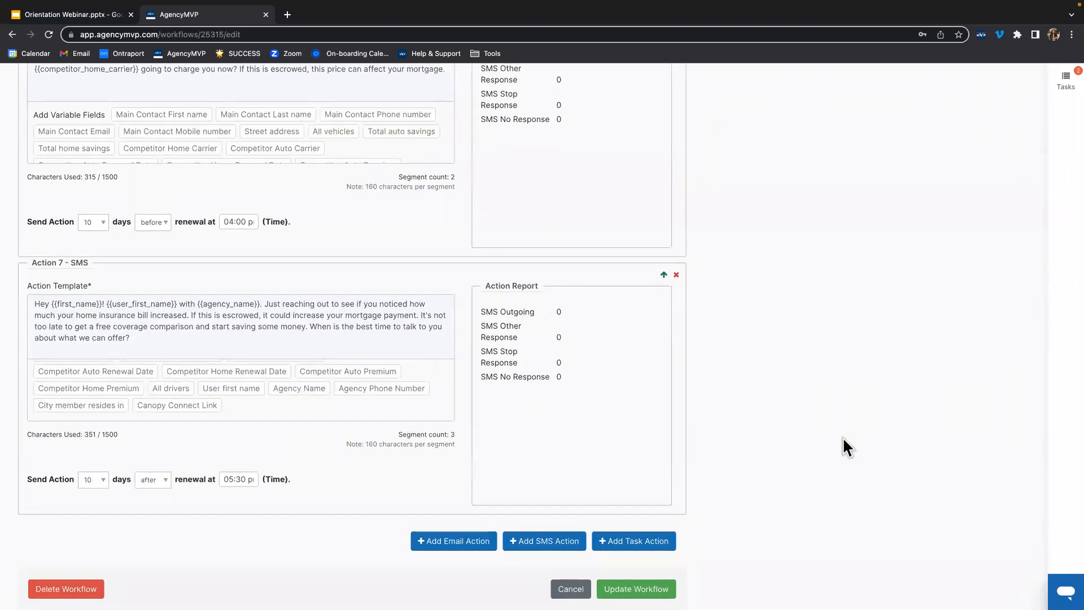
click(636, 589)
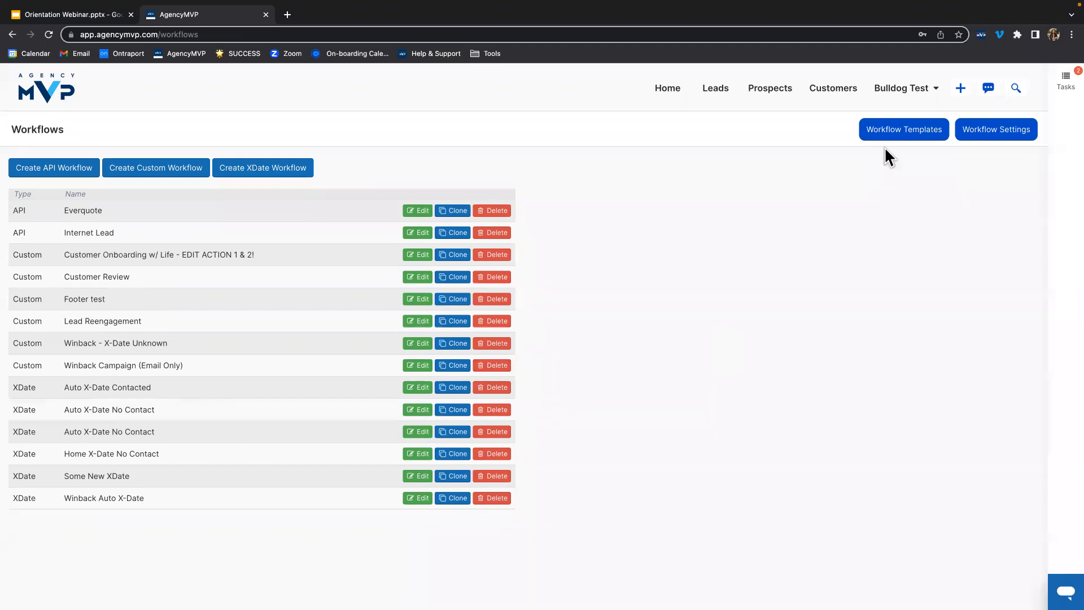
Step: Open the personal account settings and preview the custom email signature in a test email
click(896, 90)
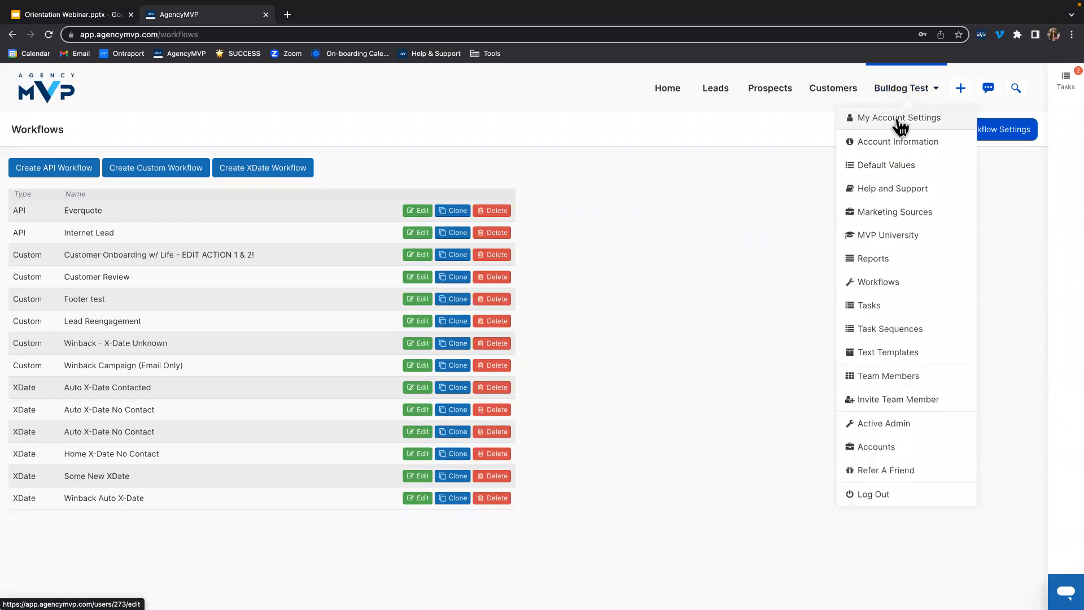
click(900, 119)
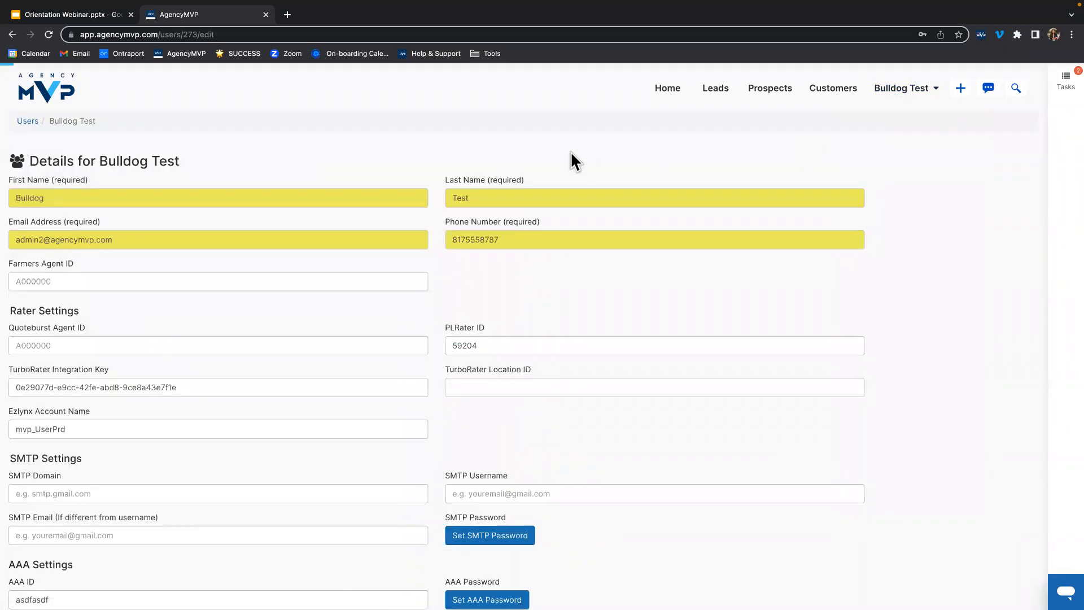
scroll(574, 151, down, 8)
scroll(574, 155, down, 3)
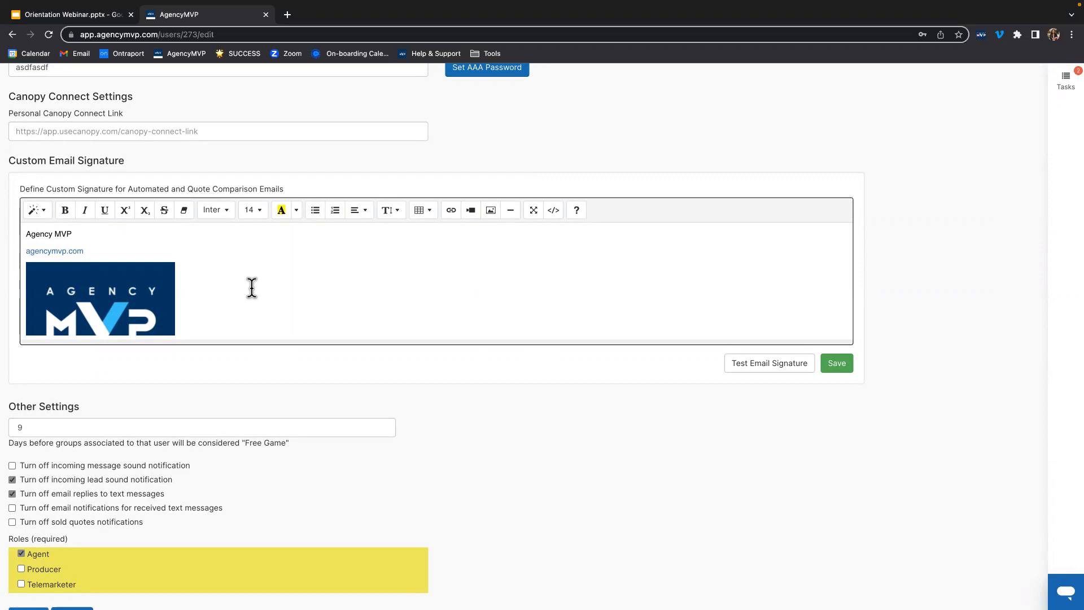
scroll(251, 288, up, 1)
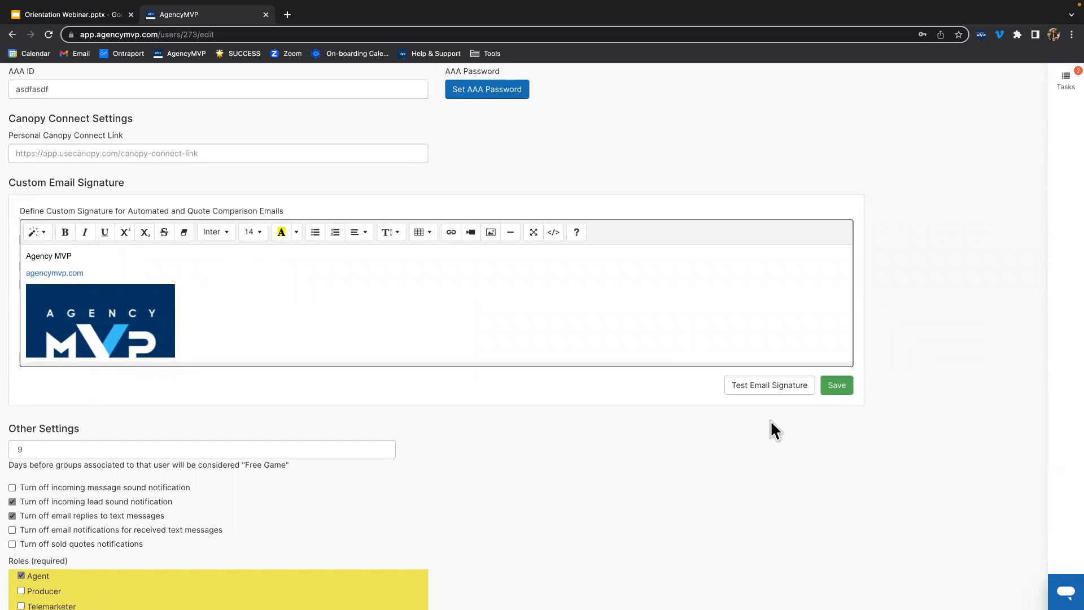
click(796, 390)
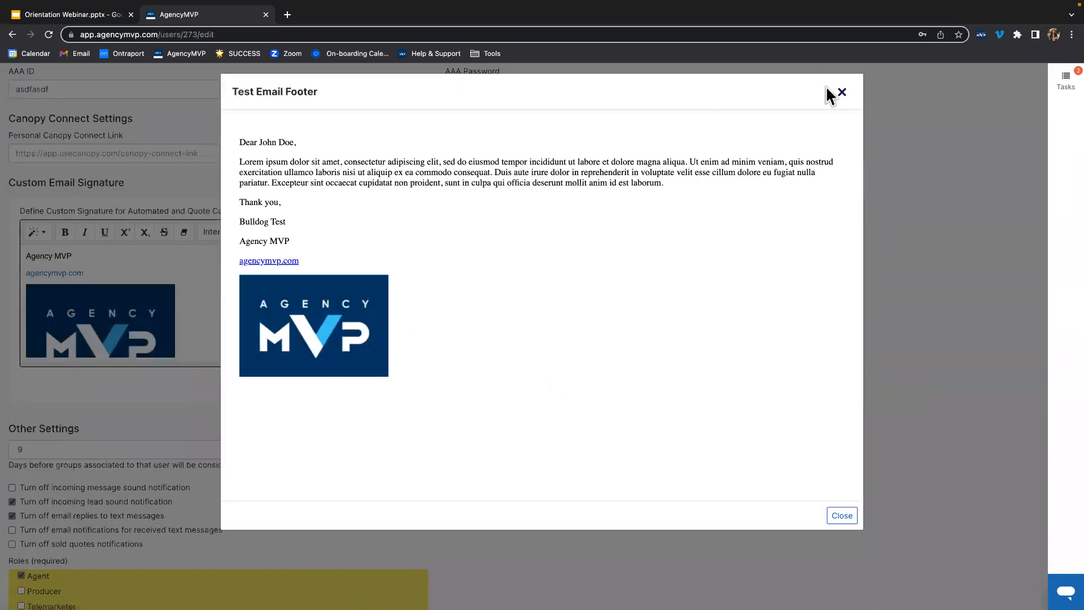
click(841, 92)
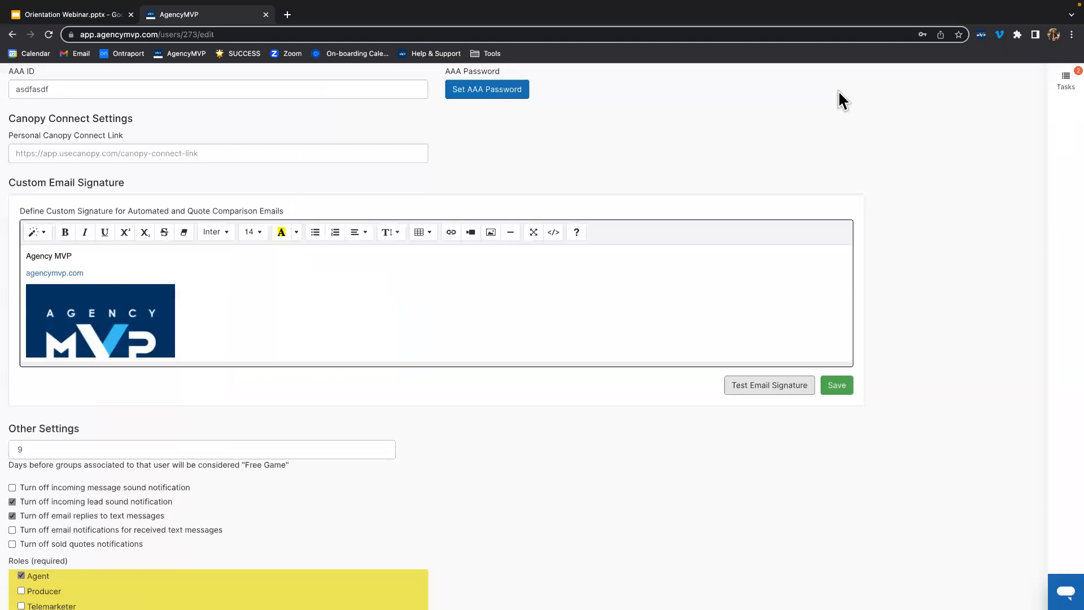
Step: Open the Help and Support site and go to its MVP University courses
scroll(935, 222, up, 1)
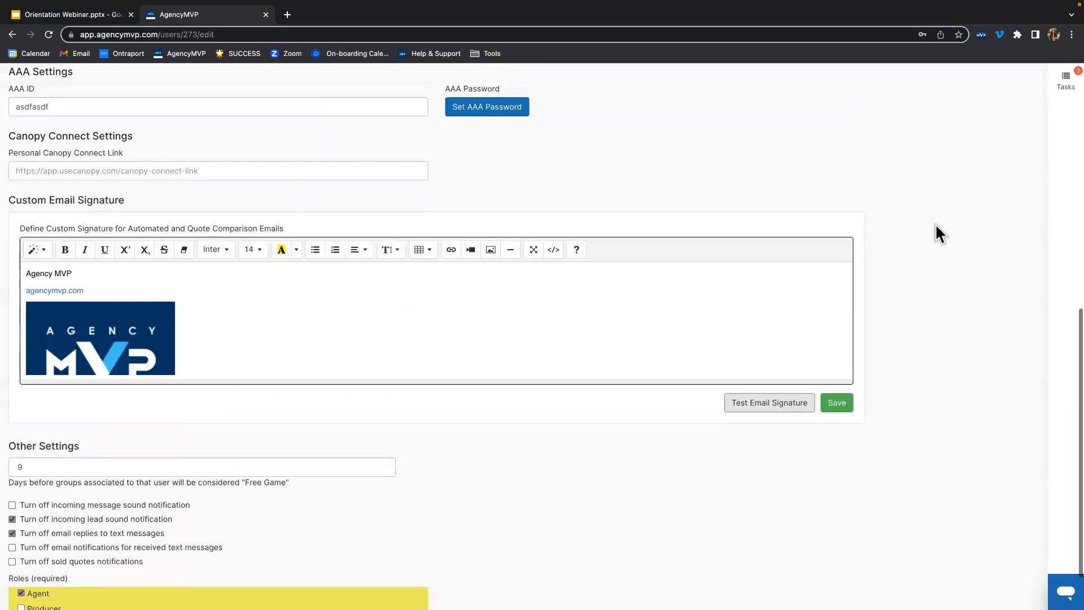
scroll(935, 223, up, 6)
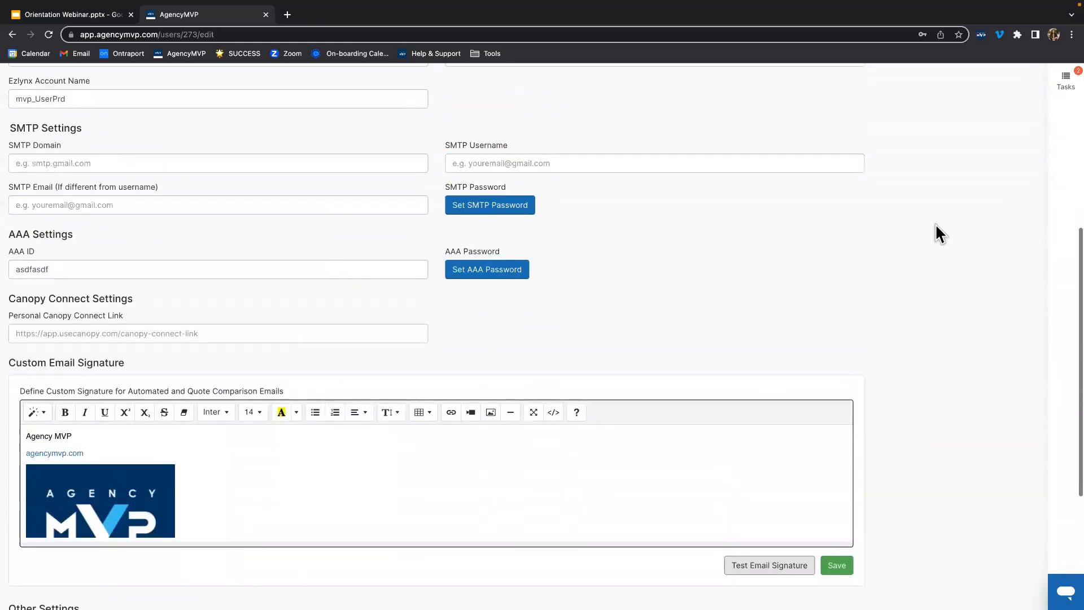
scroll(934, 222, up, 2)
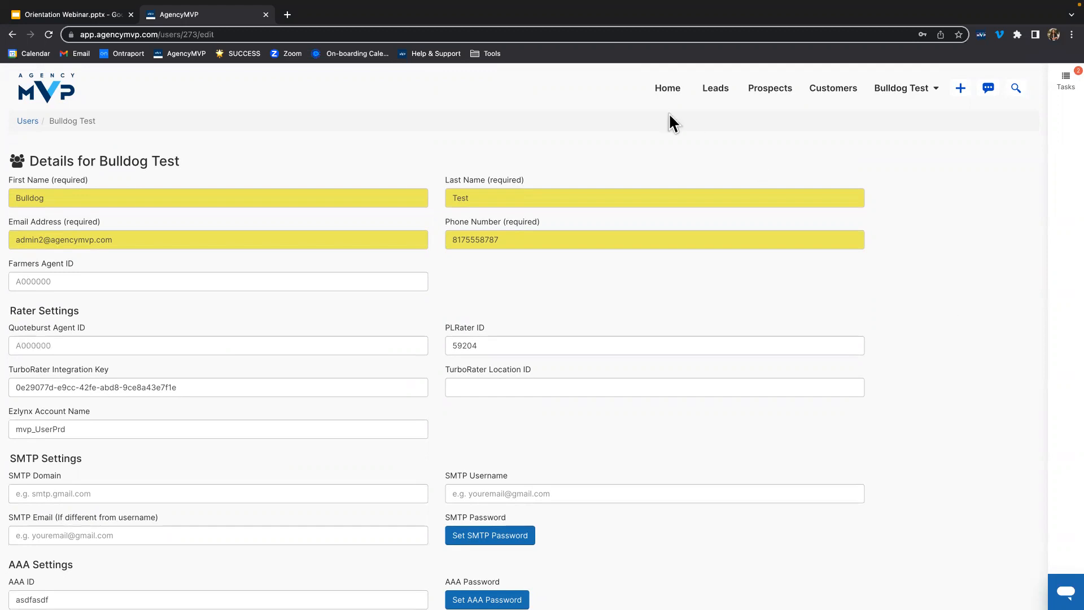
click(904, 96)
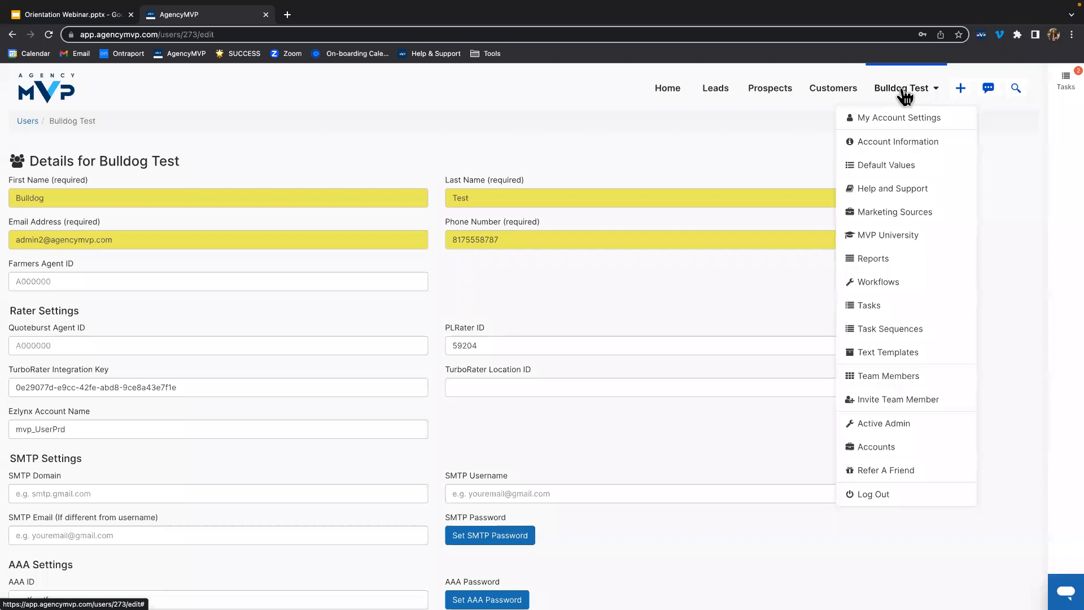
click(884, 189)
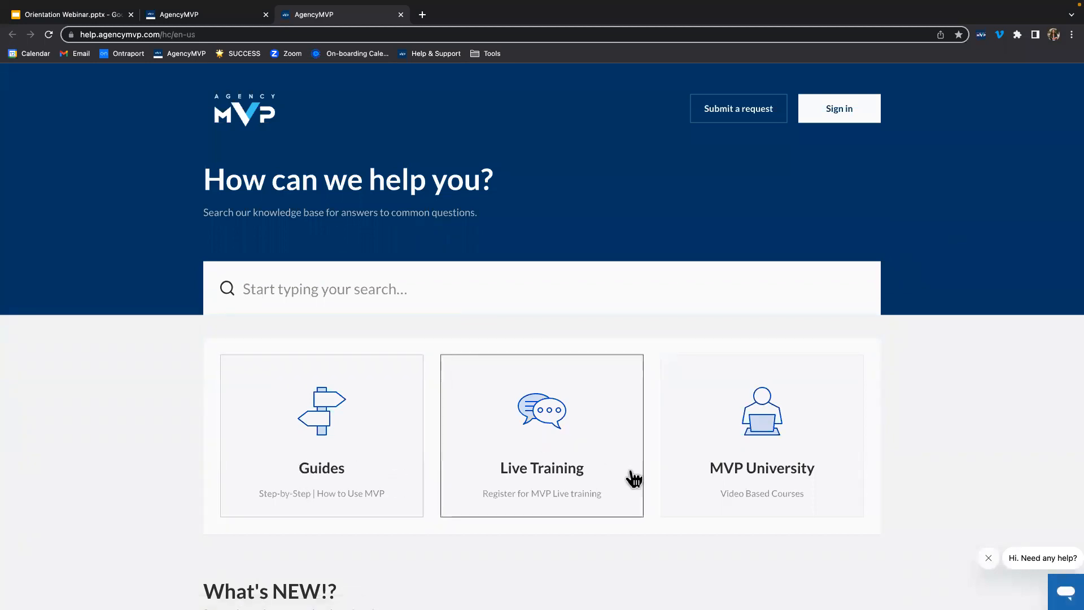
click(779, 467)
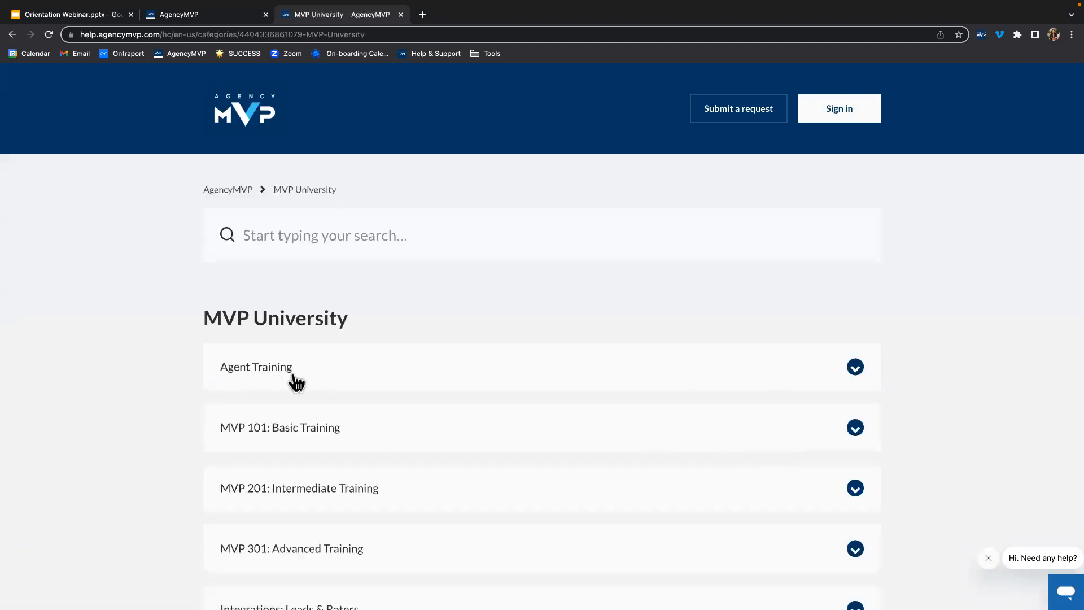
Step: Expand the Agent Training section to view its videos, and collapse it again
click(283, 377)
scroll(298, 391, down, 1)
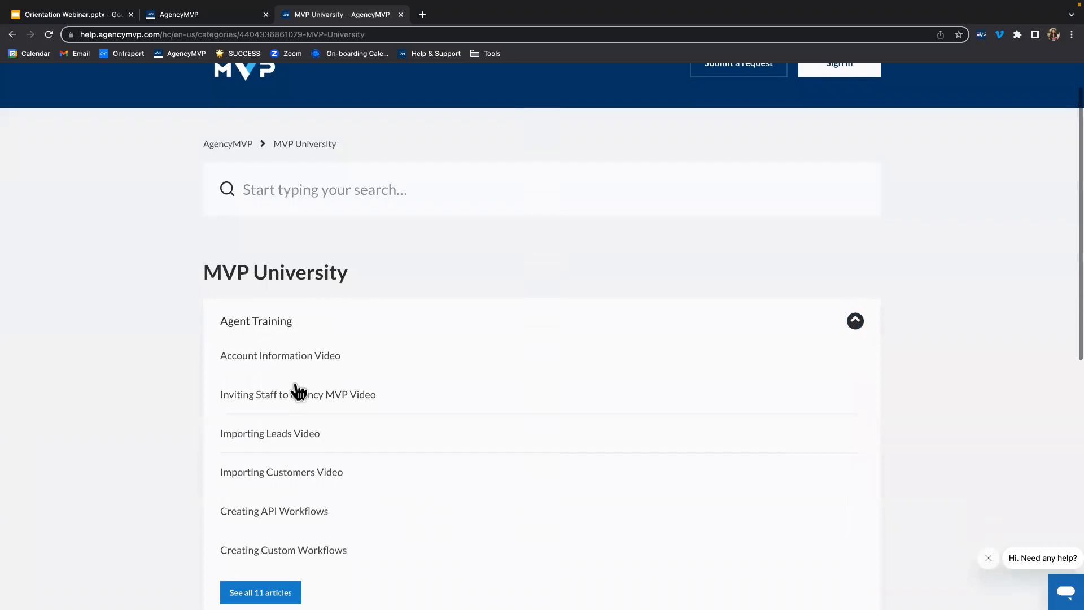
scroll(298, 391, down, 1)
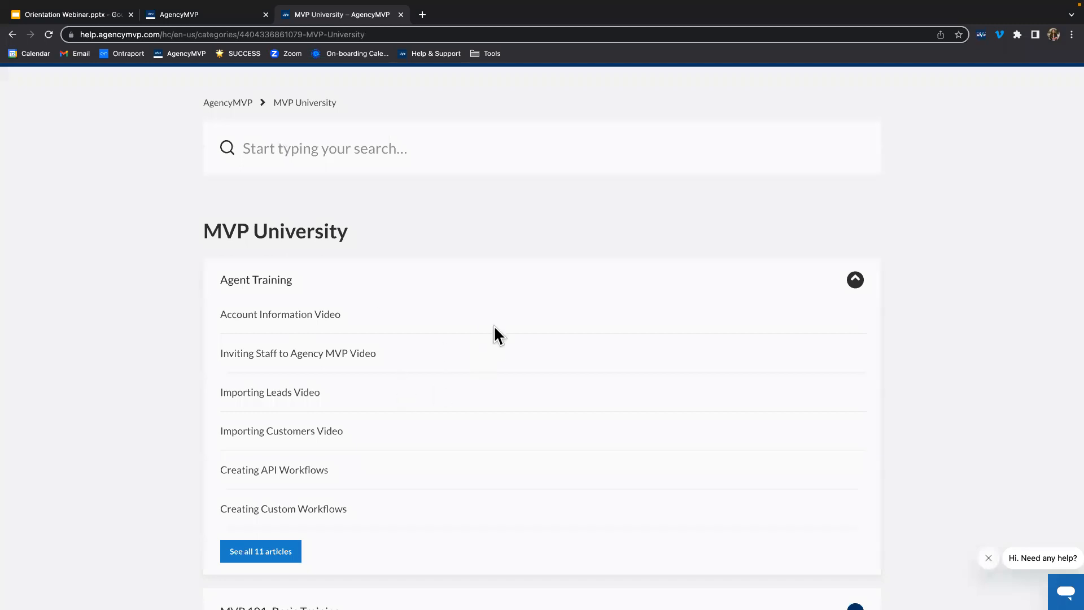
click(642, 289)
scroll(642, 293, down, 3)
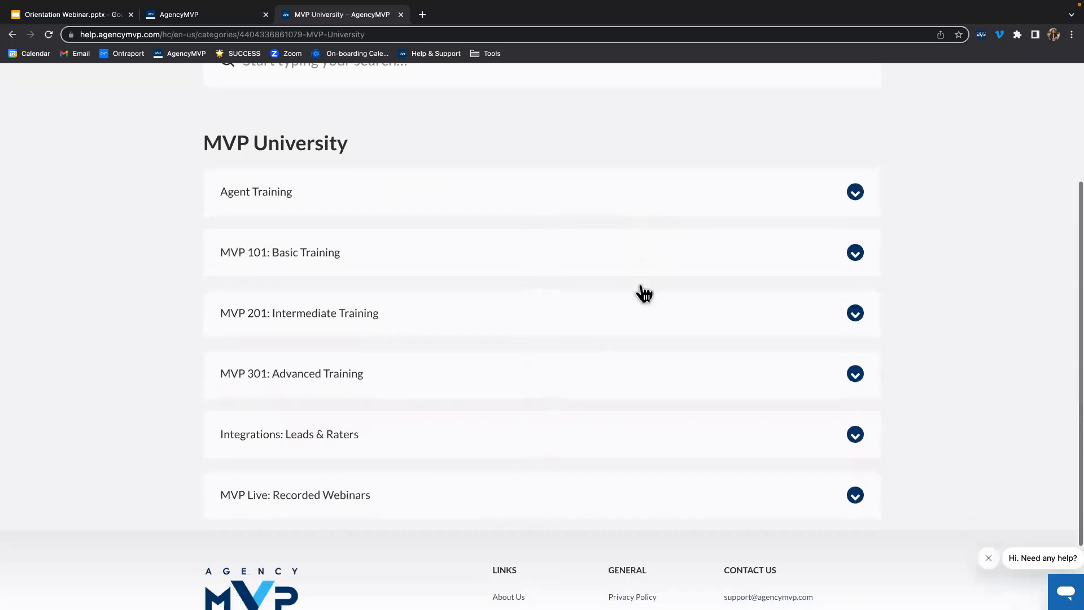
Step: Expand the MVP 101: Basic Training and MVP 201: Intermediate Training sections and look through their lessons
click(377, 234)
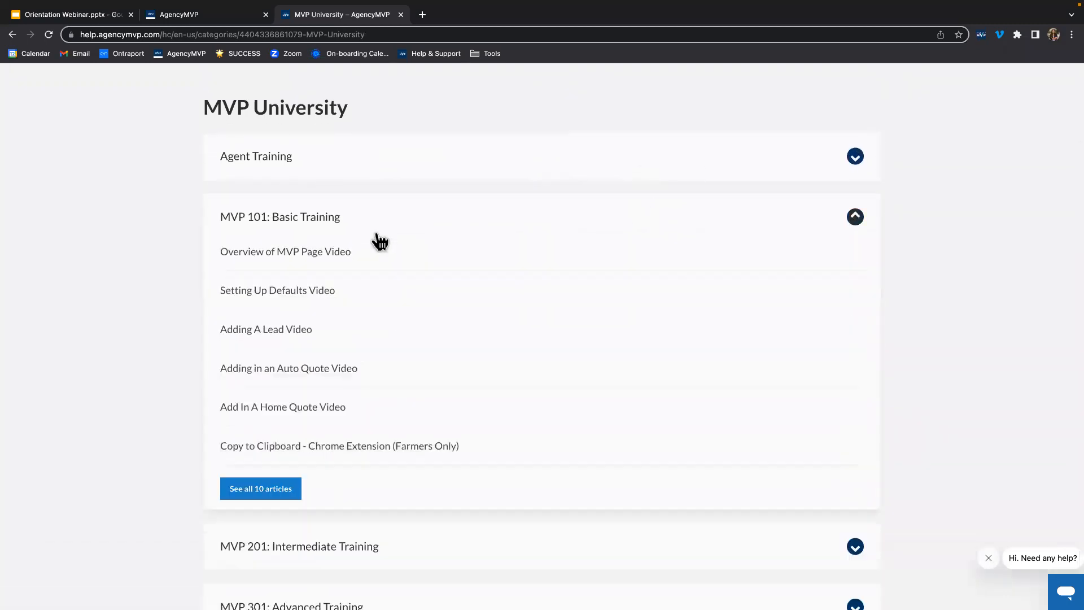
click(377, 232)
click(376, 297)
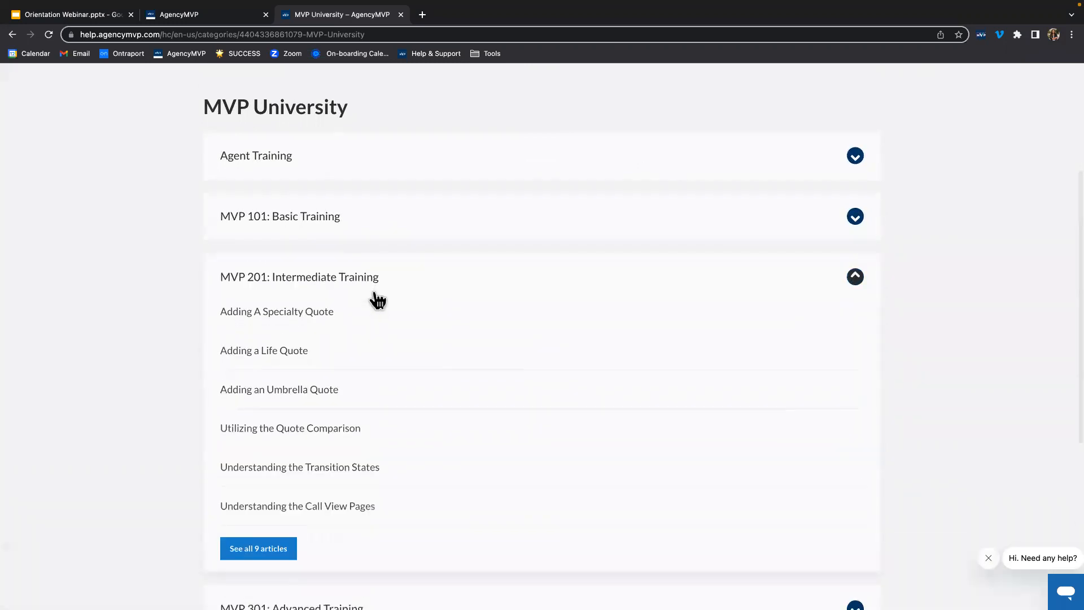
click(414, 234)
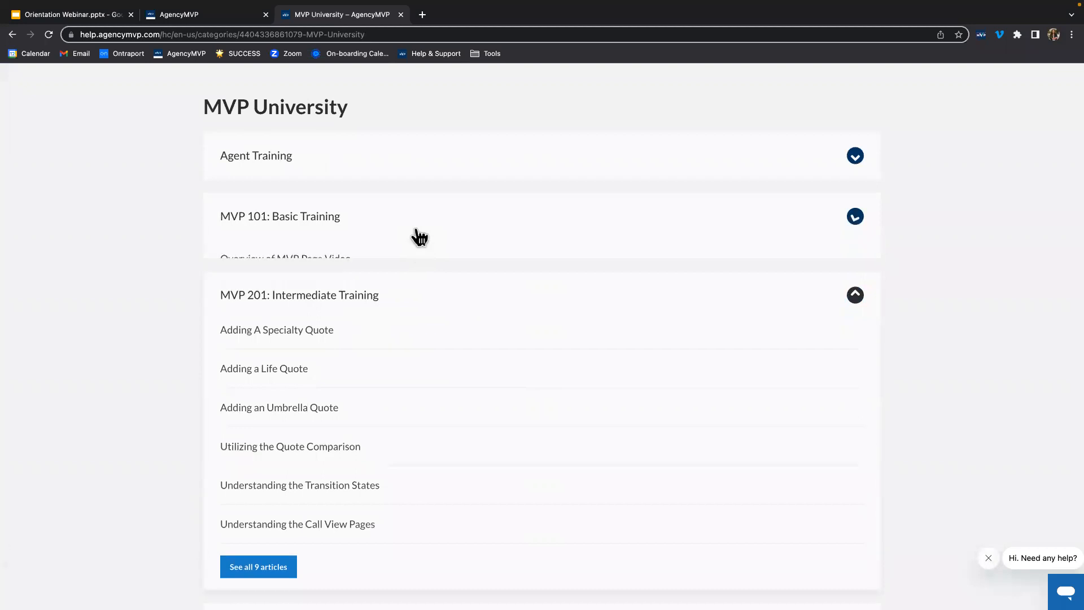
scroll(390, 367, down, 3)
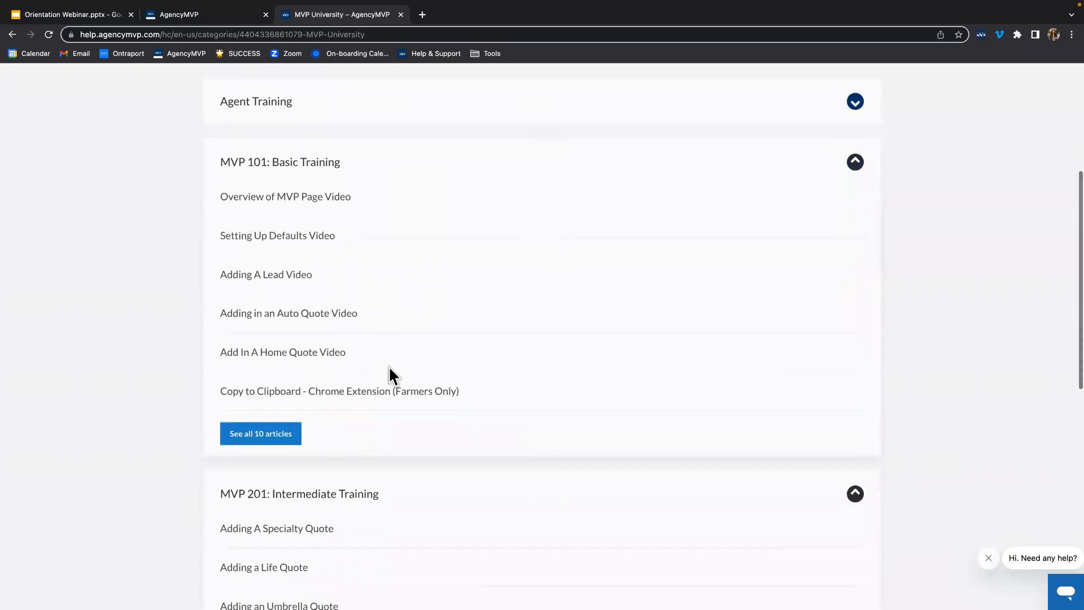
scroll(393, 373, down, 3)
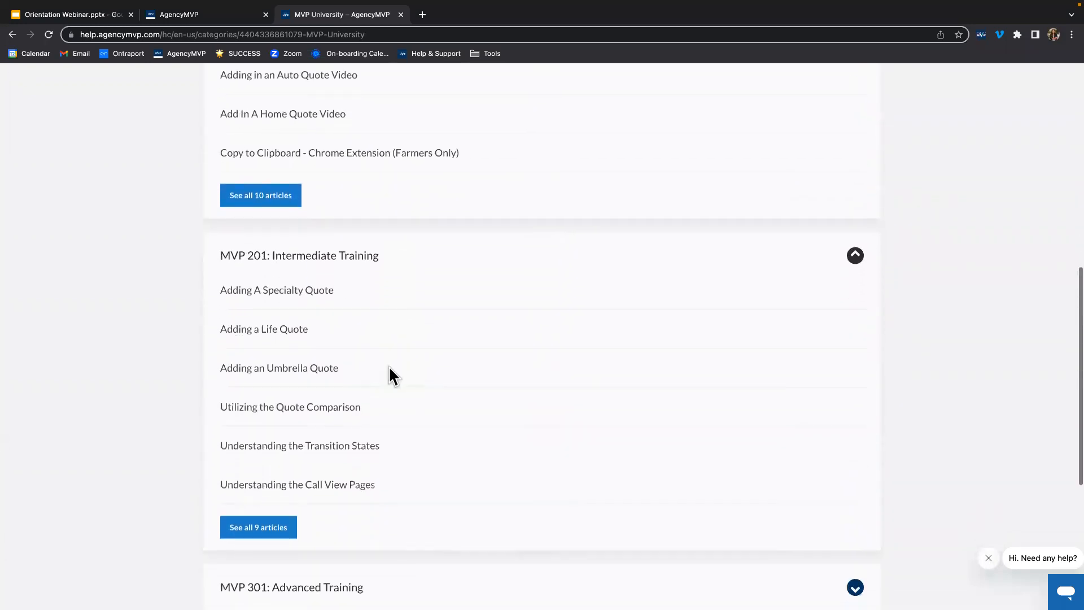
scroll(389, 367, down, 3)
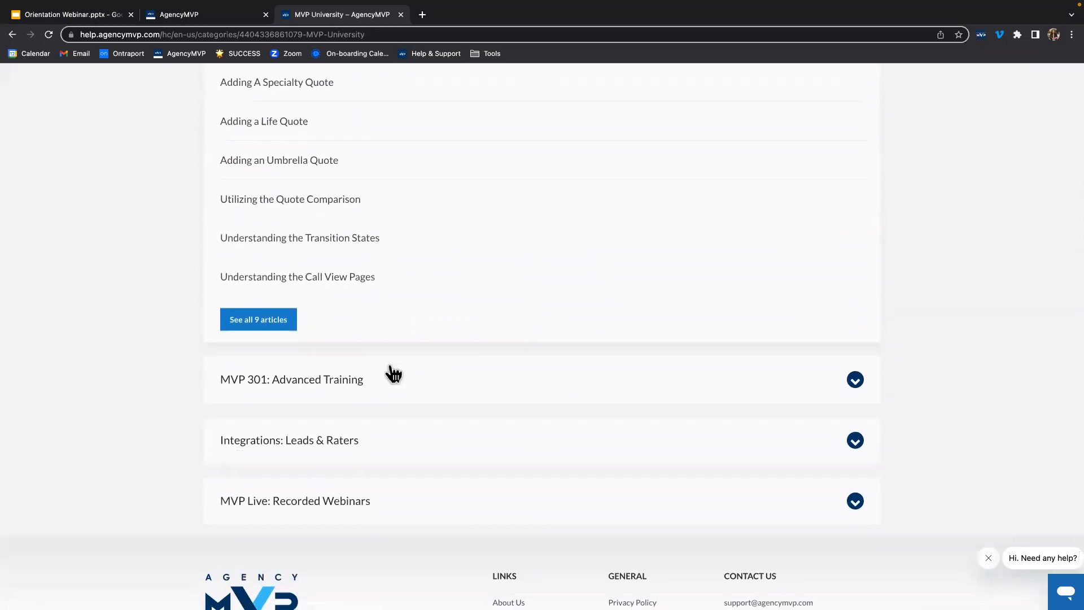
Step: Expand the MVP Live: Recorded Webinars section and open the January 2023: MVP Basics webinar
scroll(393, 374, down, 2)
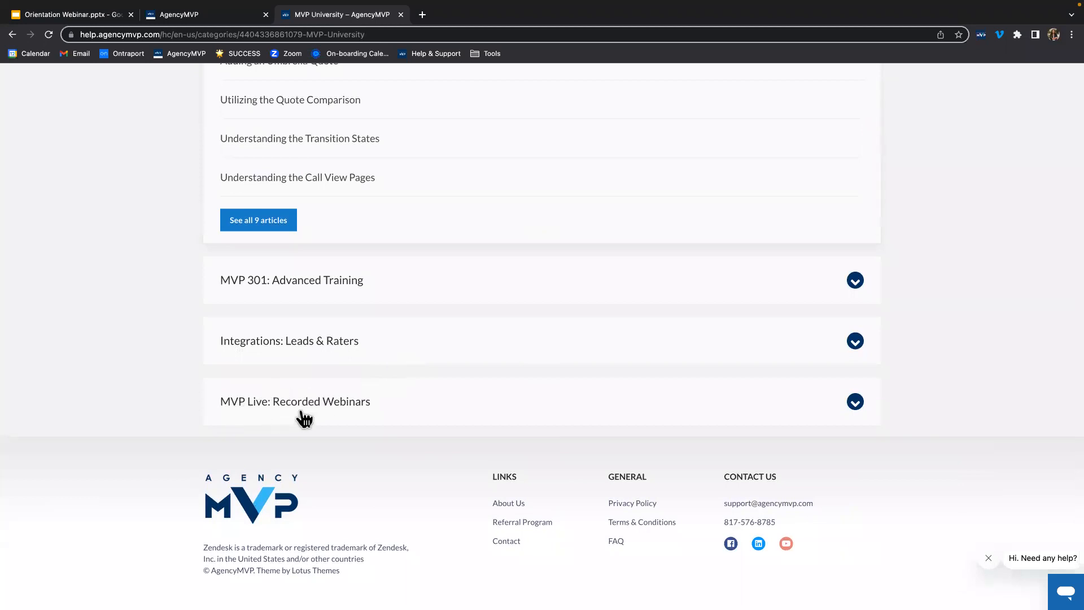
click(327, 416)
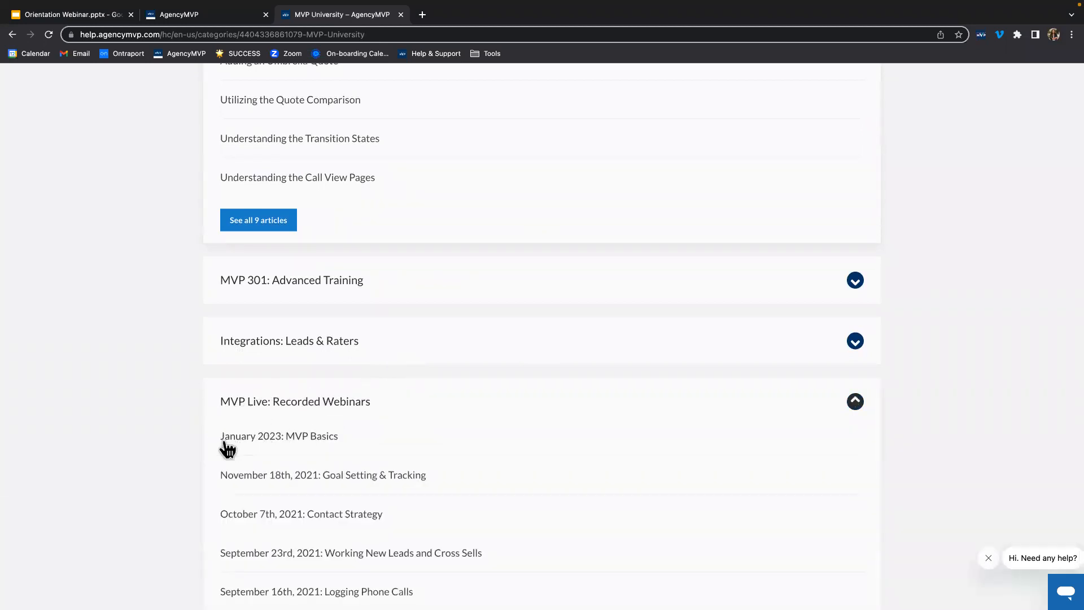
click(293, 440)
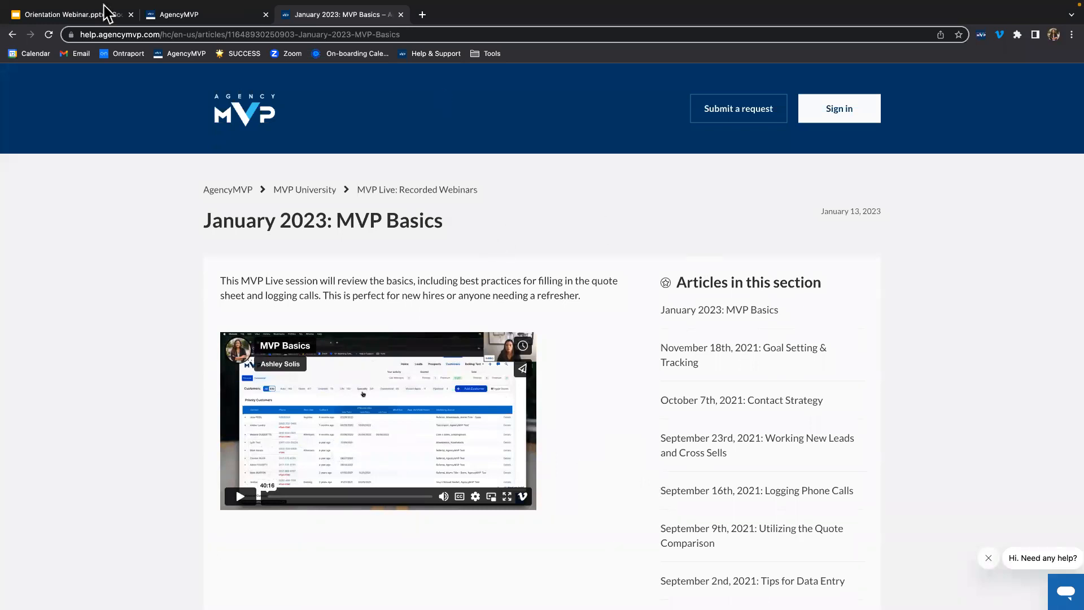
Step: Switch to the Orientation Webinar presentation in Google Slides and present the Contact Info & Resources slide full screen
click(97, 52)
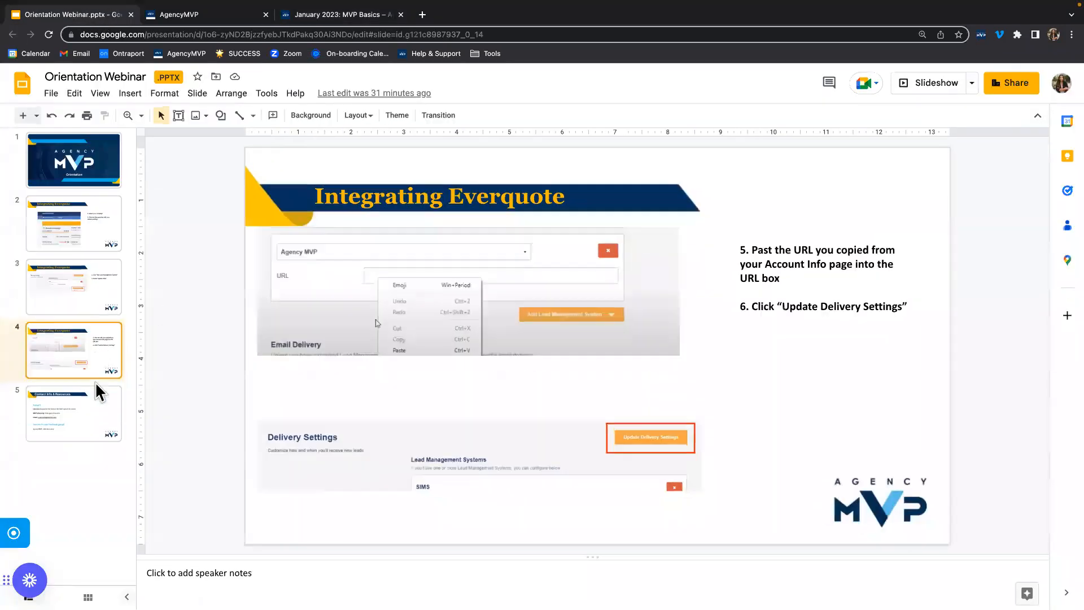
click(72, 417)
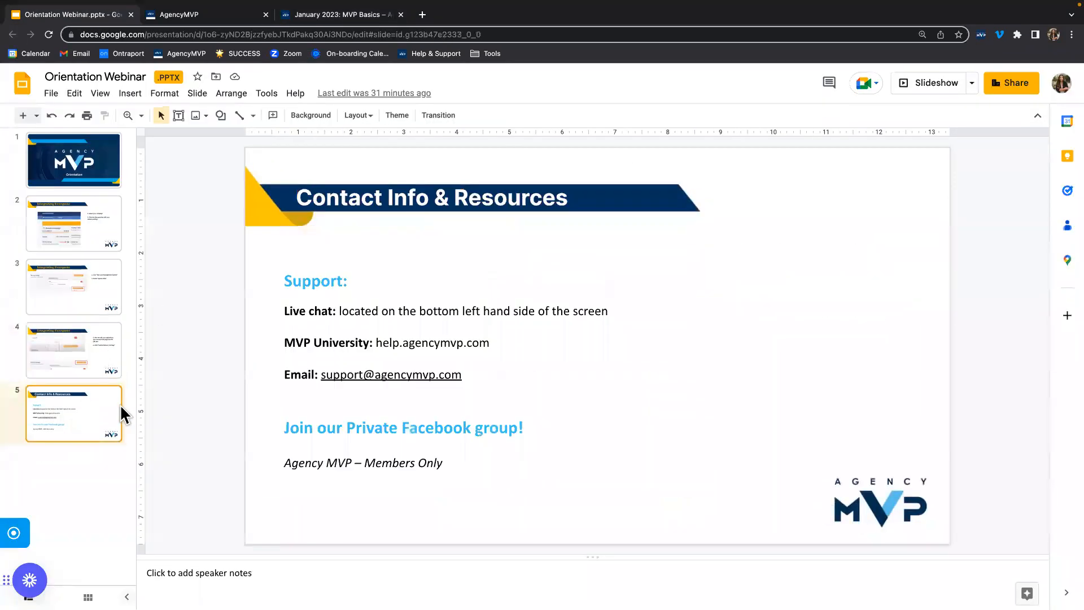
click(910, 88)
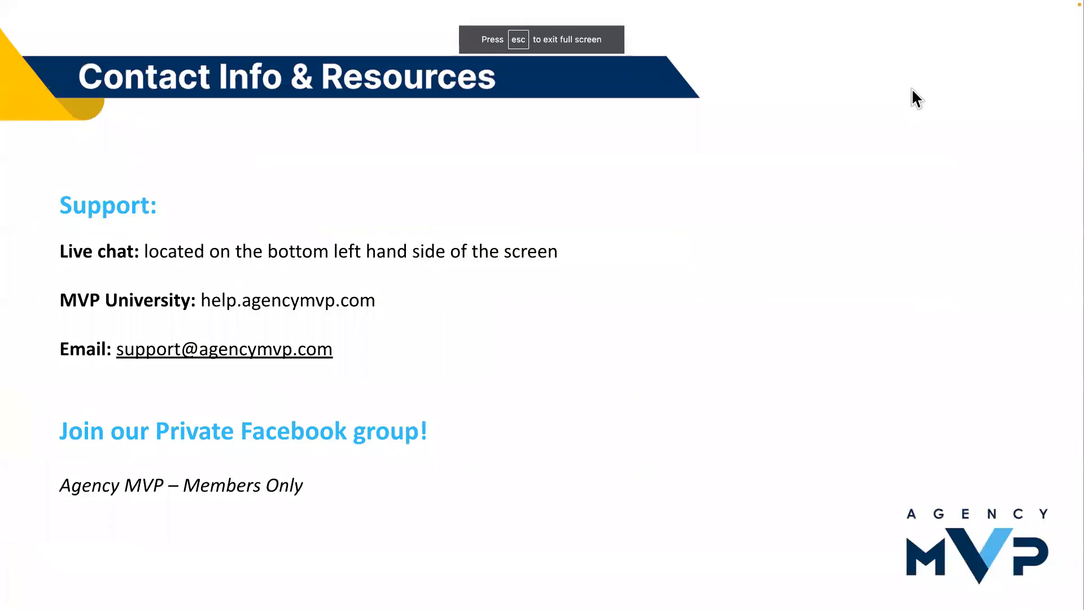